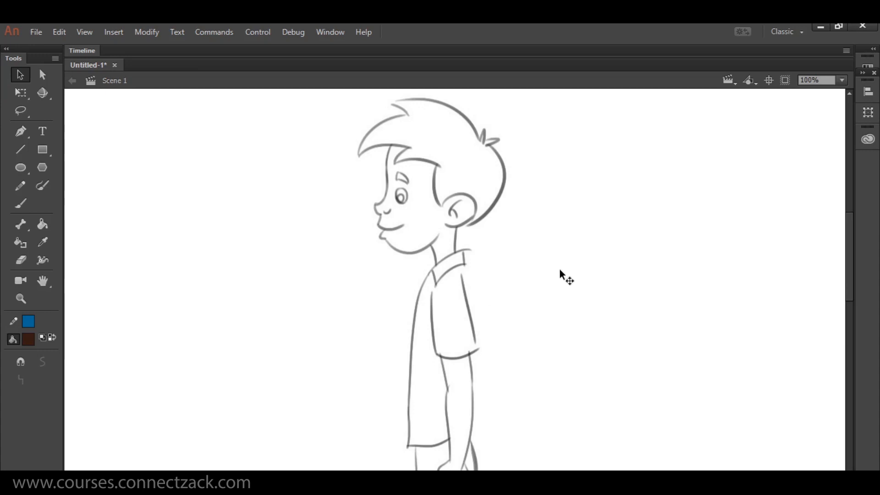
pyautogui.moveTo(492, 359); pyautogui.dragTo(511, 260)
pyautogui.moveTo(565, 170); pyautogui.dragTo(535, 393)
pyautogui.moveTo(549, 277)
pyautogui.mouseDown()
pyautogui.moveTo(557, 310)
pyautogui.moveTo(580, 278)
pyautogui.mouseUp()
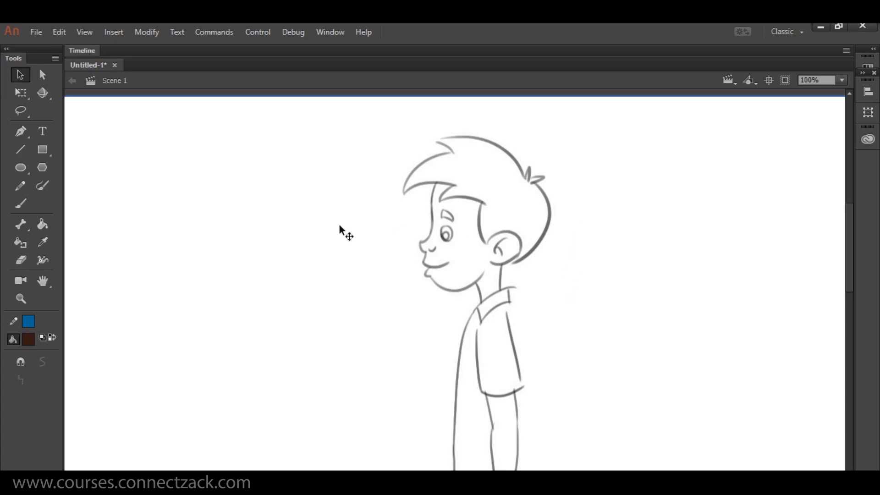
# Lock the sketch layer and add a new layer above it for the line art.
pyautogui.click(82, 51)
pyautogui.click(164, 85)
pyautogui.click(73, 145)
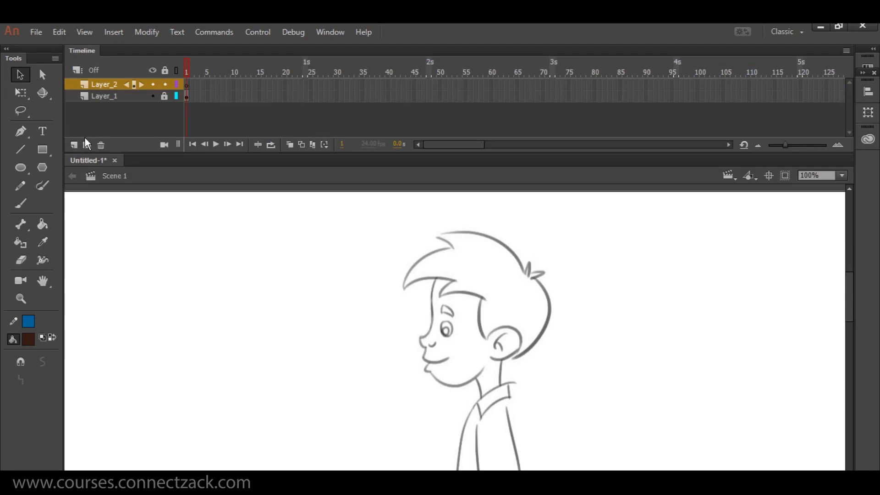
pyautogui.click(89, 49)
# Set the stroke colour to black and trace the forehead from the fringe to the nose with a line bent along the sketch.
pyautogui.hotkey('ctrl', '=')
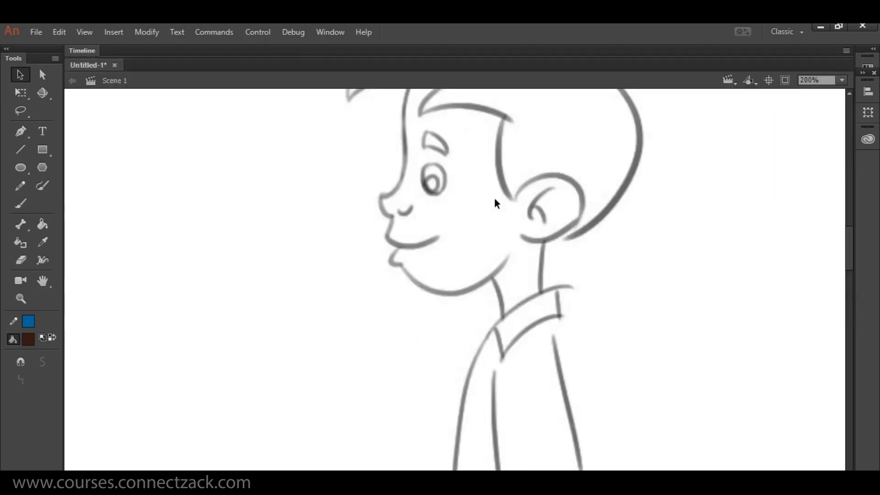
pyautogui.press('space')
pyautogui.moveTo(491, 162)
pyautogui.mouseDown()
pyautogui.moveTo(487, 317)
pyautogui.moveTo(488, 233)
pyautogui.mouseUp()
pyautogui.click(20, 149)
pyautogui.press('space')
pyautogui.click(28, 321)
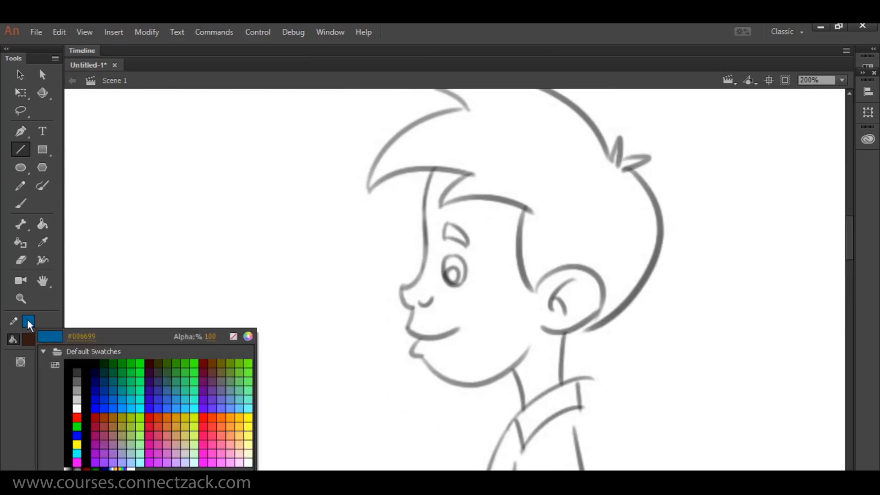
pyautogui.click(97, 372)
pyautogui.moveTo(433, 174); pyautogui.dragTo(400, 293)
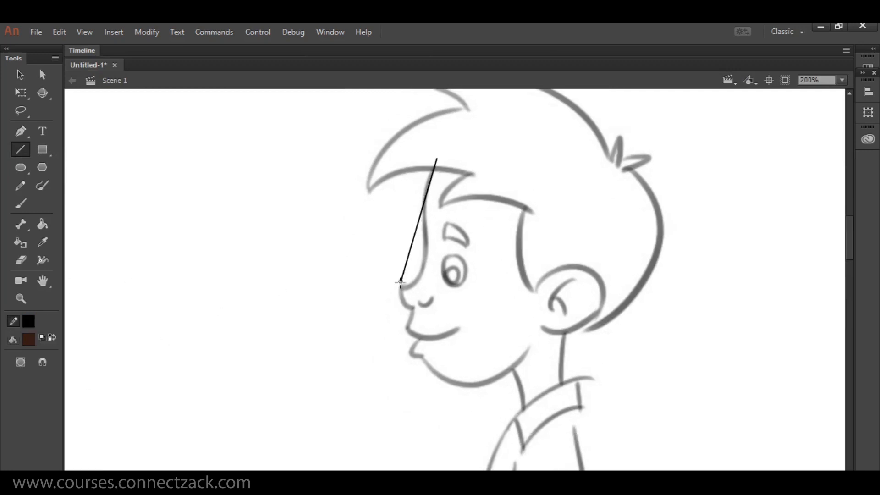
pyautogui.press('v')
pyautogui.moveTo(419, 227)
pyautogui.mouseDown()
pyautogui.moveTo(411, 224)
pyautogui.moveTo(433, 292)
pyautogui.mouseUp()
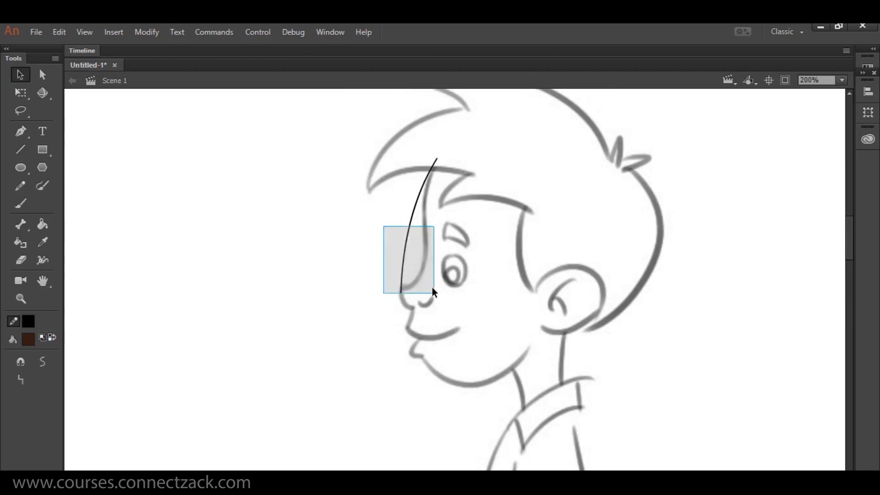
pyautogui.moveTo(405, 257); pyautogui.dragTo(423, 272)
# Trace the nose, upper lip and smile with connected lines and delete the overhanging ends at the mouth corner.
pyautogui.moveTo(444, 305)
pyautogui.mouseDown()
pyautogui.moveTo(448, 276)
pyautogui.moveTo(421, 277)
pyautogui.moveTo(409, 300)
pyautogui.moveTo(469, 297)
pyautogui.moveTo(442, 314)
pyautogui.mouseUp()
pyautogui.press('n')
pyautogui.press('v')
pyautogui.hotkey('ctrl', '=')
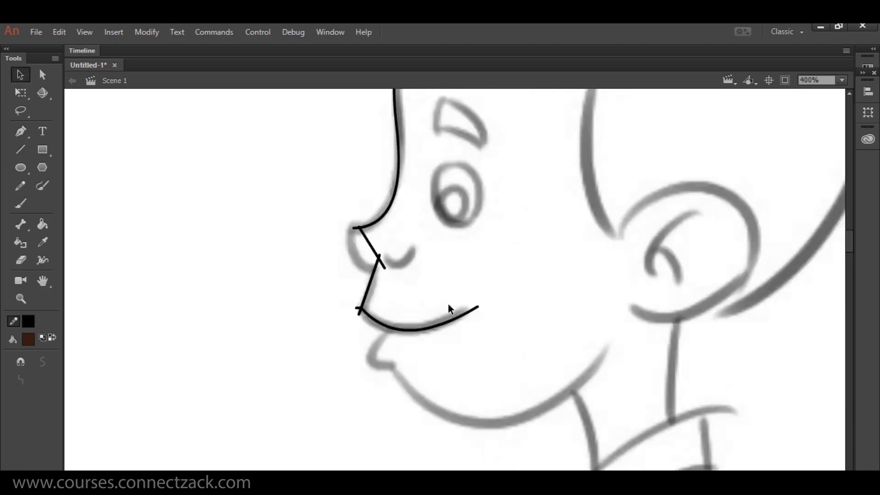
pyautogui.click(359, 312)
pyautogui.press('Delete')
pyautogui.click(357, 308)
pyautogui.press('Delete')
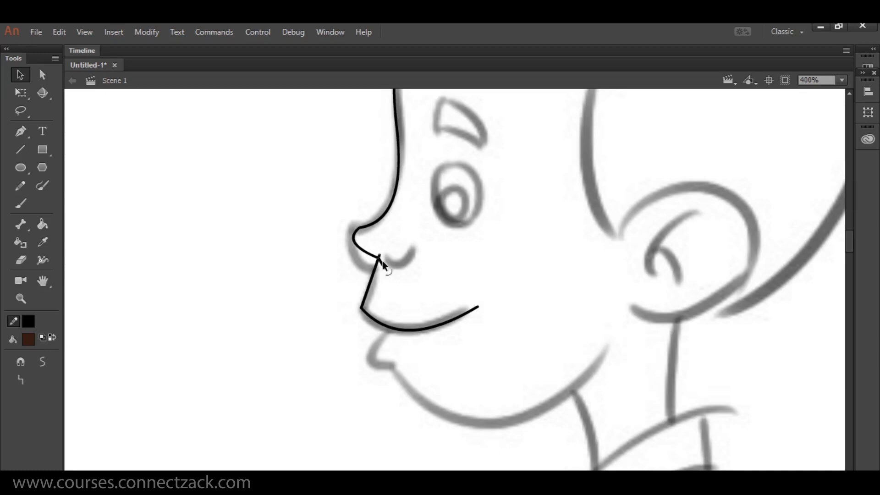
# Refine the curves of the nose and upper lip and add a short curved nostril line.
pyautogui.moveTo(378, 256)
pyautogui.mouseDown()
pyautogui.moveTo(376, 273)
pyautogui.moveTo(356, 264)
pyautogui.moveTo(377, 285)
pyautogui.moveTo(372, 294)
pyautogui.moveTo(399, 254)
pyautogui.mouseUp()
pyautogui.press('n')
pyautogui.press('v')
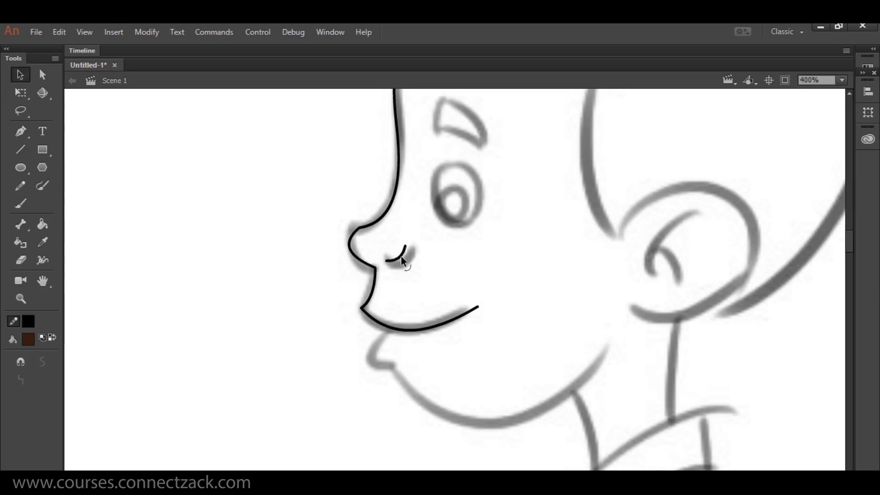
# Draw an oval over the sketched eye and outline the eyebrow with three crossing straight lines.
pyautogui.press('o')
pyautogui.moveTo(429, 161); pyautogui.dragTo(479, 228)
pyautogui.press('n')
pyautogui.moveTo(443, 103)
pyautogui.mouseDown()
pyautogui.moveTo(437, 138)
pyautogui.moveTo(491, 147)
pyautogui.moveTo(460, 123)
pyautogui.moveTo(488, 146)
pyautogui.mouseUp()
pyautogui.press('v')
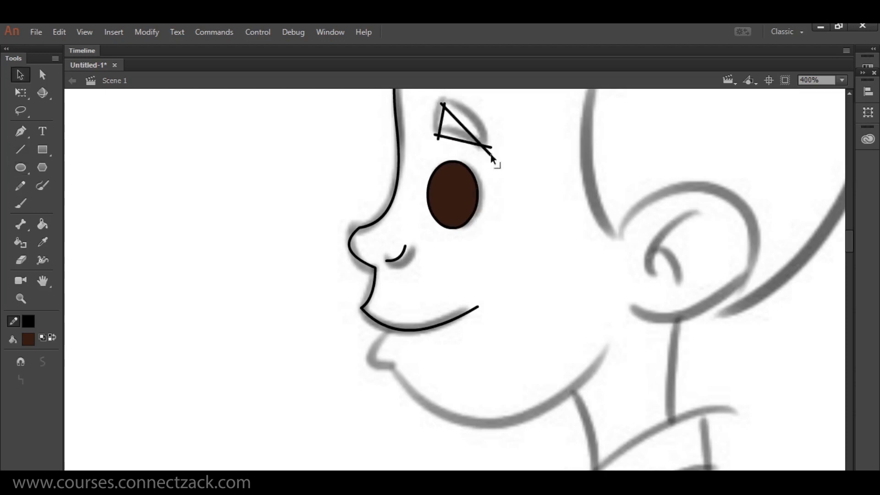
# Delete the overhanging line ends of the eyebrow and bend its edges into a pointed arch.
pyautogui.click(488, 146)
pyautogui.press('Delete')
pyautogui.click(443, 105)
pyautogui.press('Delete')
pyautogui.click(441, 103)
pyautogui.press('Delete')
pyautogui.click(436, 135)
pyautogui.press('Delete')
pyautogui.moveTo(440, 122); pyautogui.dragTo(489, 157)
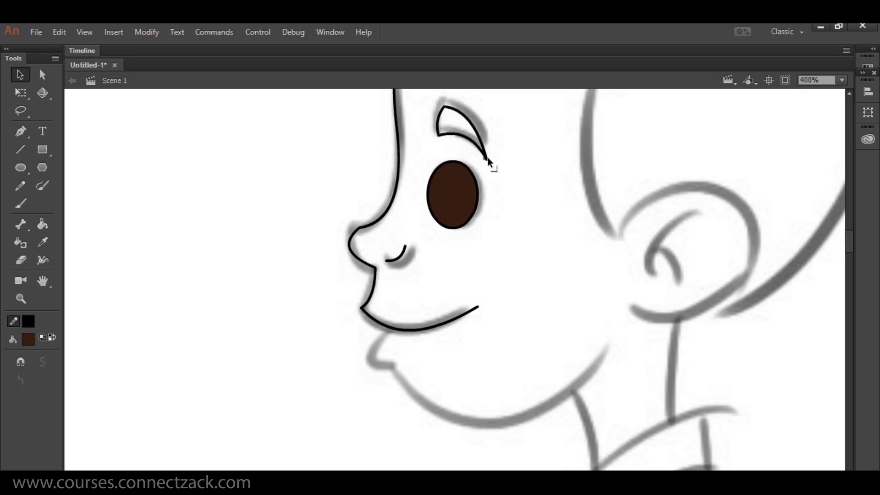
pyautogui.moveTo(444, 108); pyautogui.dragTo(447, 116)
# Delete the brown fill inside the eye oval.
pyautogui.scroll(-3, 458, 274)
pyautogui.click(457, 147)
pyautogui.press('Delete')
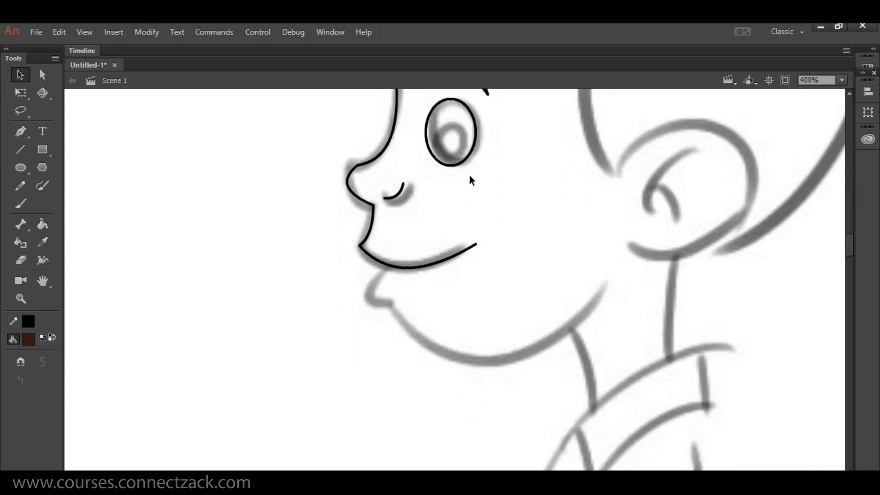
# Draw a smaller oval for the pupil in the lower part of the eye and delete its fill.
pyautogui.press('o')
pyautogui.moveTo(436, 122); pyautogui.dragTo(462, 164)
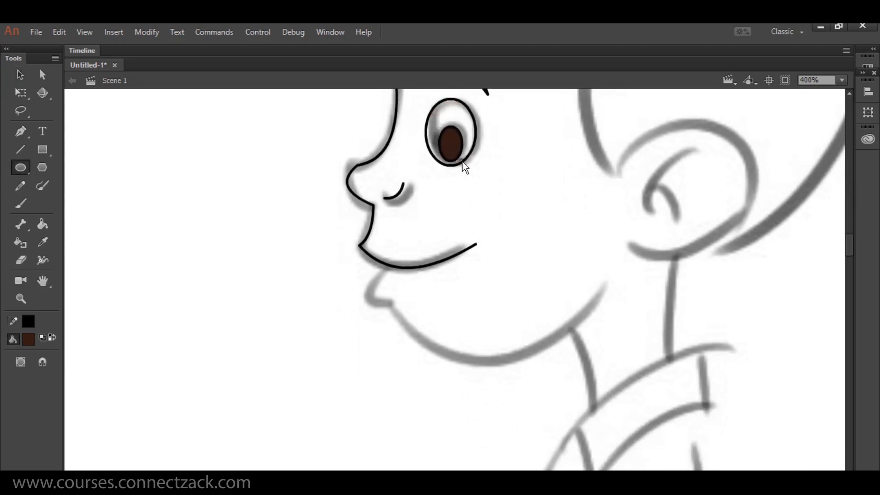
pyautogui.press('v')
pyautogui.click(457, 133)
pyautogui.press('Delete')
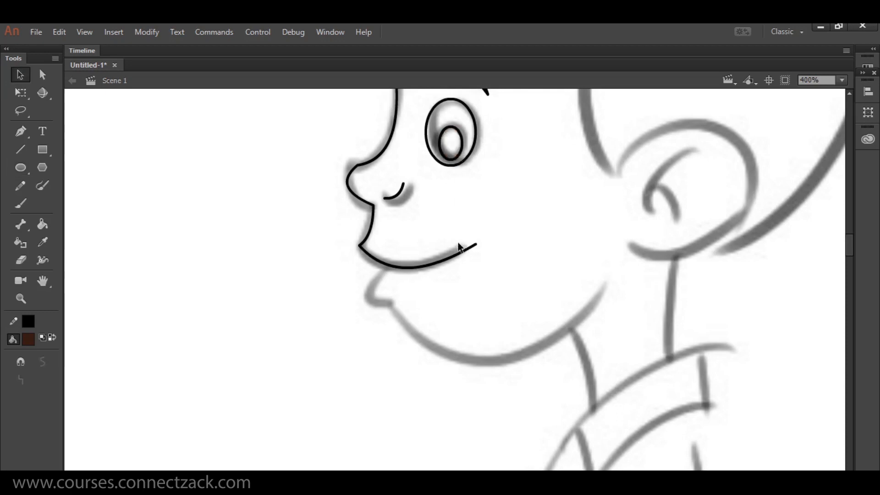
# Trace the lower lip and jaw with lines from the mouth toward the ear and bend them along the sketch.
pyautogui.press('n')
pyautogui.moveTo(389, 267)
pyautogui.mouseDown()
pyautogui.moveTo(387, 306)
pyautogui.moveTo(600, 300)
pyautogui.mouseUp()
pyautogui.press('v')
pyautogui.moveTo(534, 304); pyautogui.dragTo(486, 363)
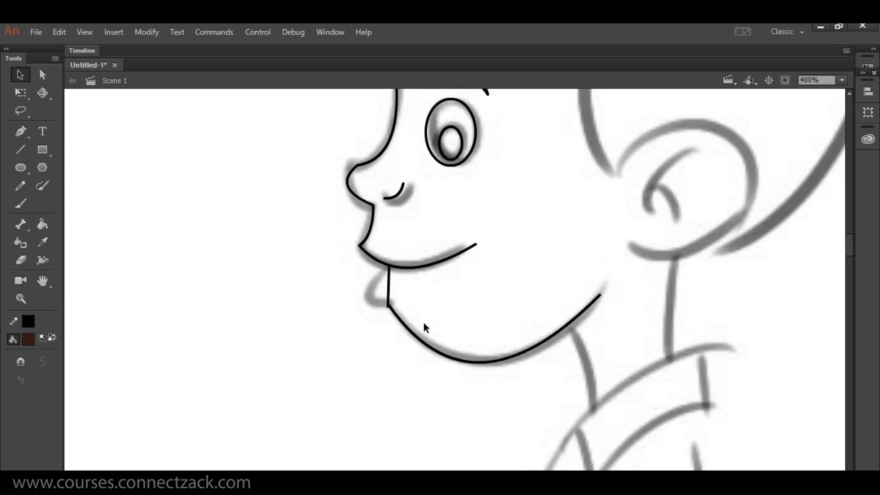
pyautogui.click(387, 306)
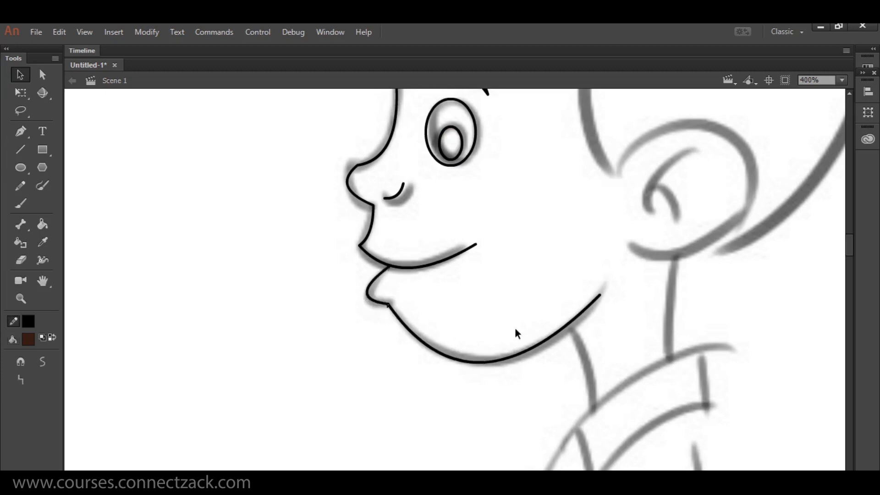
# Draw an oval for the ear, then delete its fill and the lower front part of its outline.
pyautogui.moveTo(632, 178); pyautogui.dragTo(529, 292)
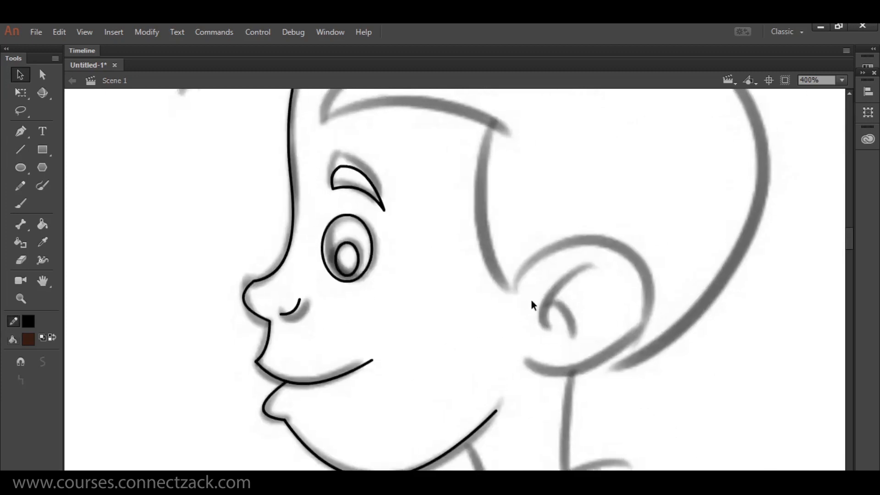
pyautogui.press('o')
pyautogui.moveTo(506, 234); pyautogui.dragTo(643, 365)
pyautogui.press('v')
pyautogui.click(587, 312)
pyautogui.press('Delete')
pyautogui.moveTo(488, 299); pyautogui.dragTo(554, 366)
pyautogui.press('Delete')
# Draw two lines inside the ear and bend them into the sketched inner-ear folds.
pyautogui.press('n')
pyautogui.moveTo(590, 259)
pyautogui.mouseDown()
pyautogui.moveTo(545, 323)
pyautogui.moveTo(577, 334)
pyautogui.mouseUp()
pyautogui.press('v')
pyautogui.moveTo(565, 297); pyautogui.dragTo(555, 287)
pyautogui.moveTo(568, 322); pyautogui.dragTo(548, 298)
pyautogui.click(549, 300)
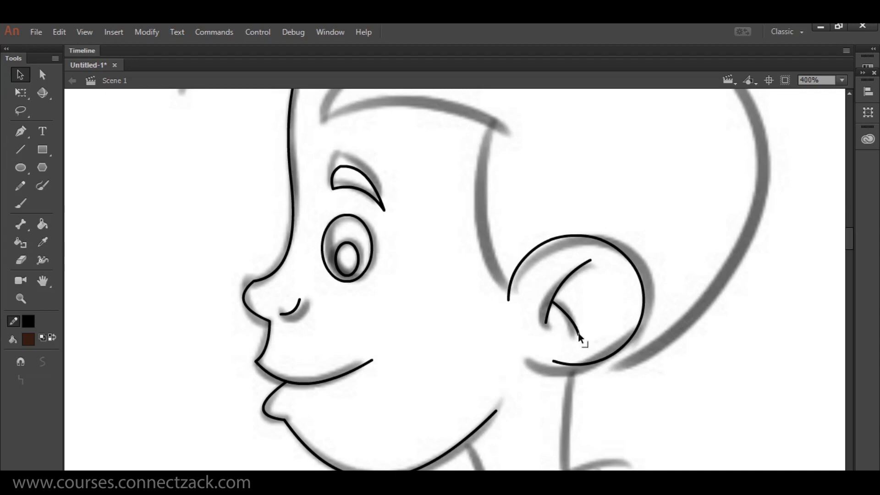
# Trace the hairline above the eye and the sideburn down to the ear with lines bent along the sketch, removing the overhang.
pyautogui.press('space')
pyautogui.moveTo(549, 176); pyautogui.dragTo(579, 306)
pyautogui.press('n')
pyautogui.moveTo(354, 248); pyautogui.dragTo(527, 256)
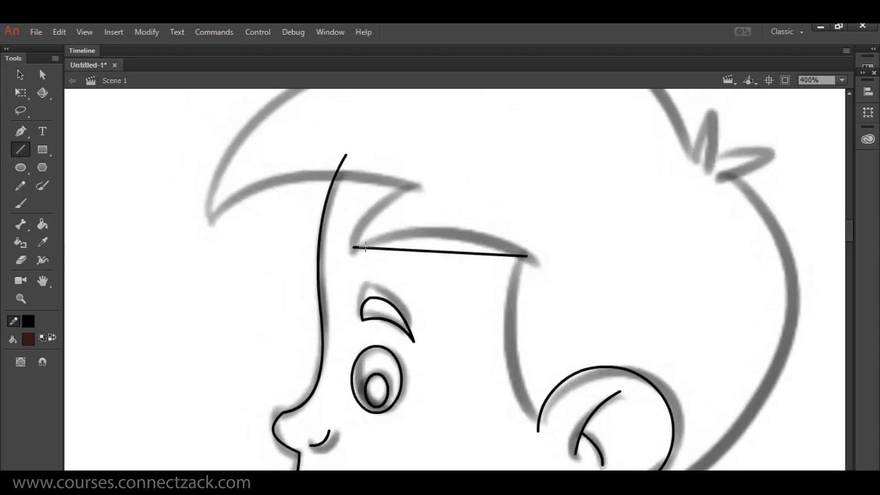
pyautogui.moveTo(354, 247); pyautogui.dragTo(412, 186)
pyautogui.moveTo(521, 251)
pyautogui.mouseDown()
pyautogui.moveTo(538, 435)
pyautogui.moveTo(509, 400)
pyautogui.mouseUp()
pyautogui.press('v')
pyautogui.moveTo(516, 256); pyautogui.dragTo(494, 235)
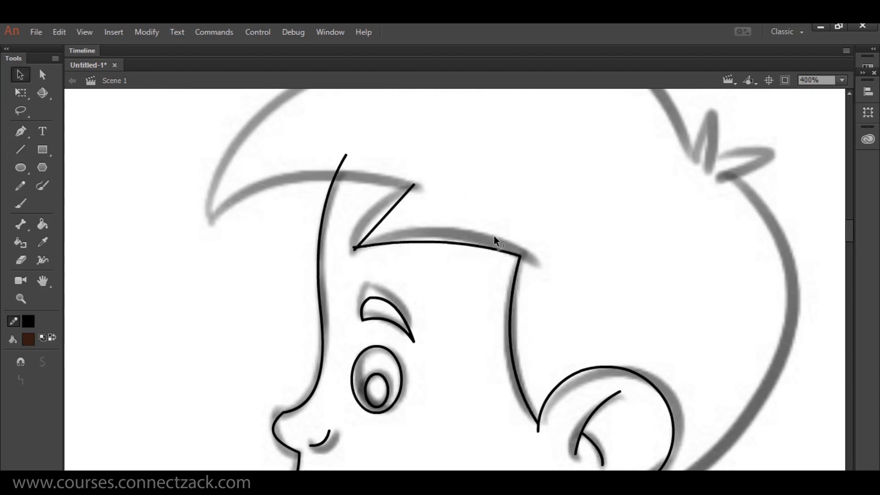
pyautogui.press('Delete')
pyautogui.moveTo(371, 232); pyautogui.dragTo(362, 224)
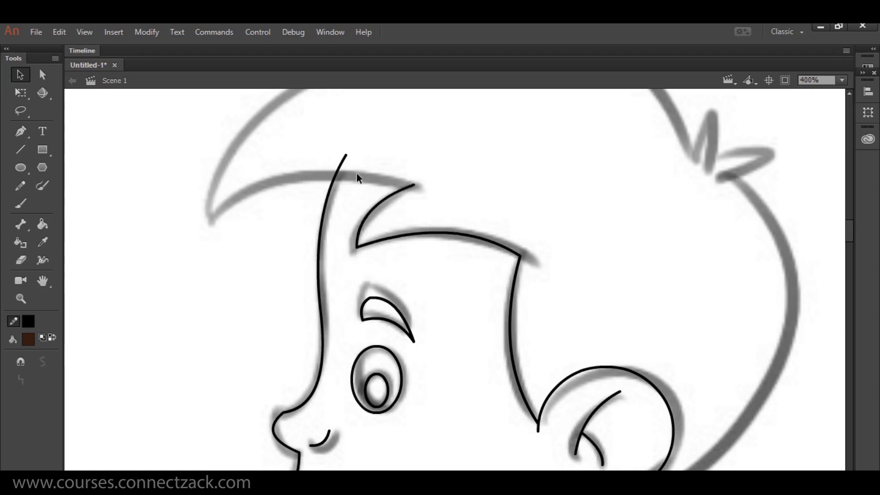
# Draw a separate straight line inside the hair above the fringe and group it.
pyautogui.press('n')
pyautogui.moveTo(404, 141); pyautogui.dragTo(565, 167)
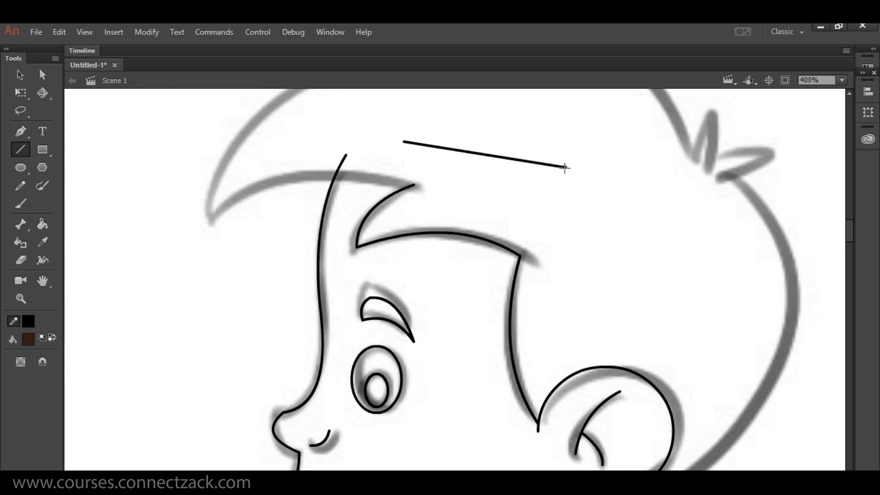
pyautogui.press('v')
pyautogui.hotkey('ctrl', 'g')
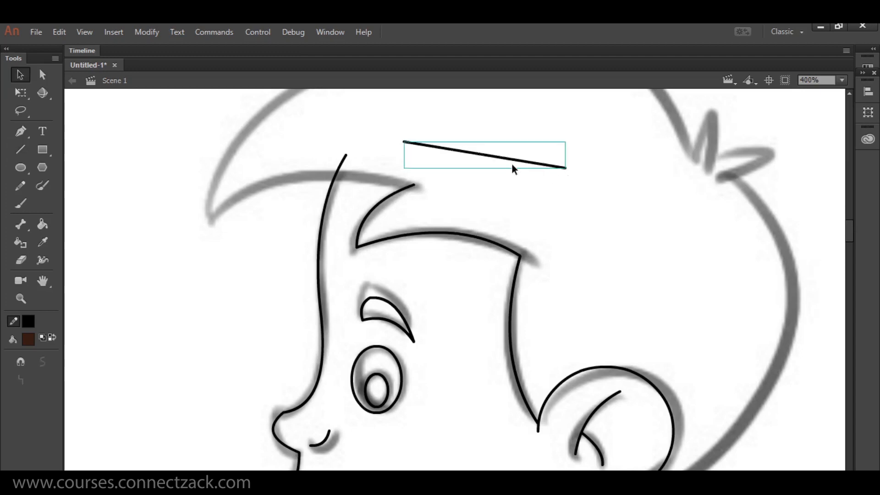
# Edit the grouped line to follow the front fringe's lower edge, and delete the forehead line's end above it.
pyautogui.doubleClick(515, 161)
pyautogui.moveTo(520, 160)
pyautogui.mouseDown()
pyautogui.moveTo(352, 188)
pyautogui.moveTo(407, 183)
pyautogui.mouseUp()
pyautogui.click(378, 165)
pyautogui.moveTo(235, 168); pyautogui.dragTo(215, 219)
pyautogui.moveTo(298, 205)
pyautogui.mouseDown()
pyautogui.moveTo(289, 175)
pyautogui.moveTo(302, 173)
pyautogui.mouseUp()
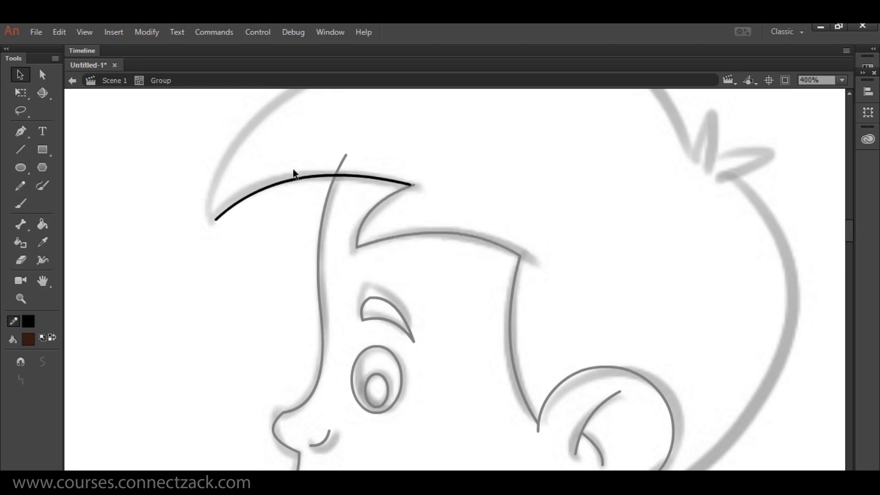
pyautogui.doubleClick(302, 170)
pyautogui.click(455, 186)
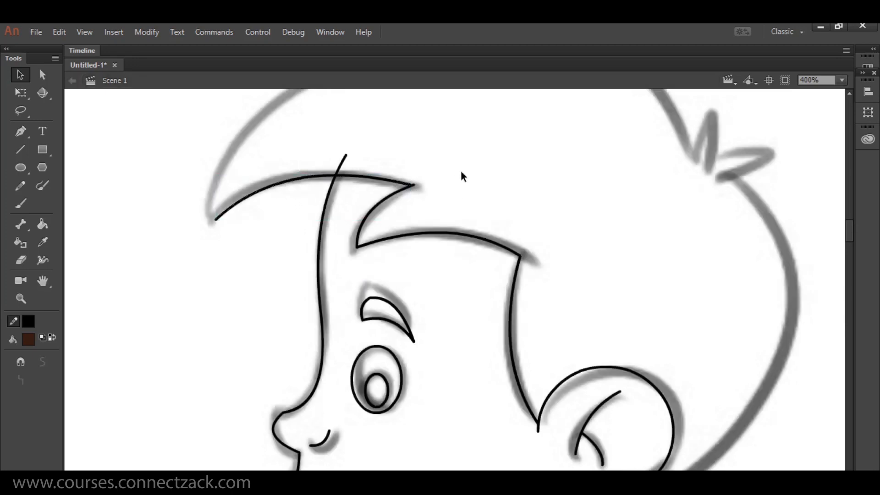
pyautogui.click(343, 161)
pyautogui.press('Delete')
# Lay out the outer hair contour with straight lines from the front fringe over the crown and two tufts to behind the ear.
pyautogui.scroll(3, 436, 269)
pyautogui.press('n')
pyautogui.moveTo(224, 352)
pyautogui.mouseDown()
pyautogui.moveTo(415, 188)
pyautogui.moveTo(361, 128)
pyautogui.moveTo(658, 265)
pyautogui.moveTo(695, 293)
pyautogui.moveTo(724, 225)
pyautogui.mouseUp()
pyautogui.moveTo(729, 223); pyautogui.dragTo(720, 315)
pyautogui.moveTo(718, 299)
pyautogui.mouseDown()
pyautogui.moveTo(802, 282)
pyautogui.moveTo(725, 328)
pyautogui.mouseUp()
pyautogui.press('space')
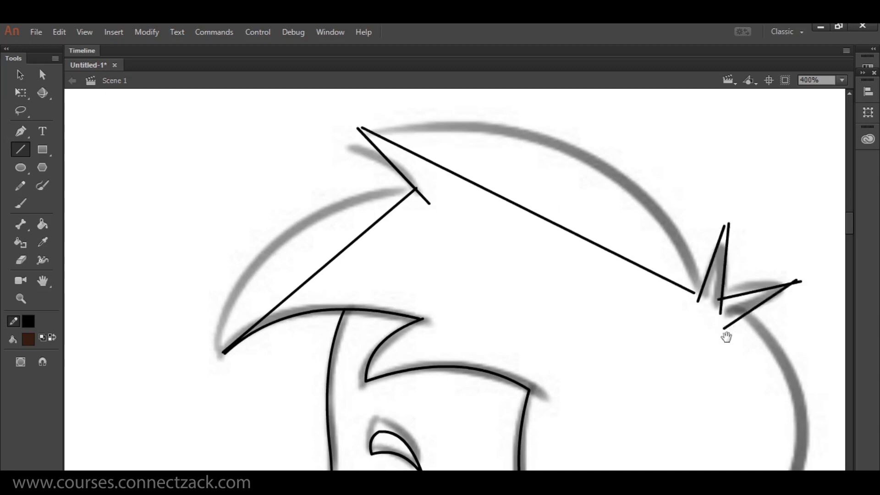
pyautogui.moveTo(712, 362); pyautogui.dragTo(568, 184)
pyautogui.moveTo(598, 139); pyautogui.dragTo(658, 321)
pyautogui.moveTo(671, 301); pyautogui.dragTo(500, 460)
# Bend the two lines at the back of the head along the sketch and clean up their junction.
pyautogui.press('v')
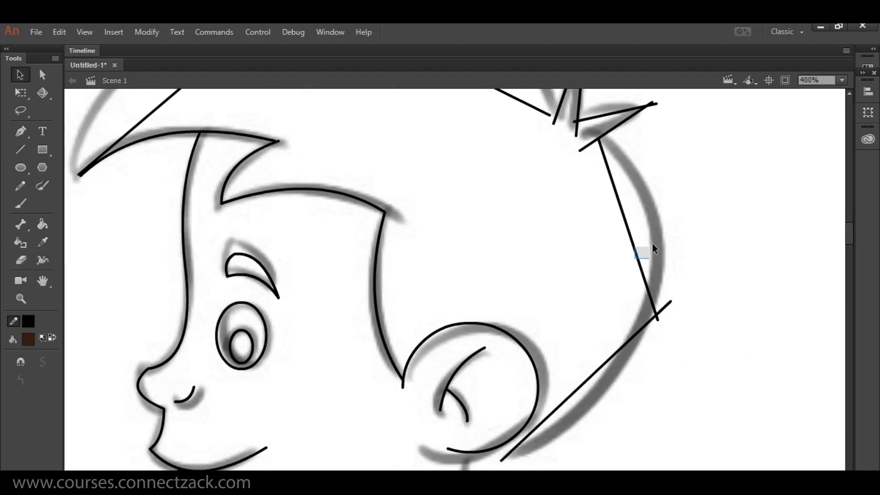
pyautogui.moveTo(639, 260); pyautogui.dragTo(662, 254)
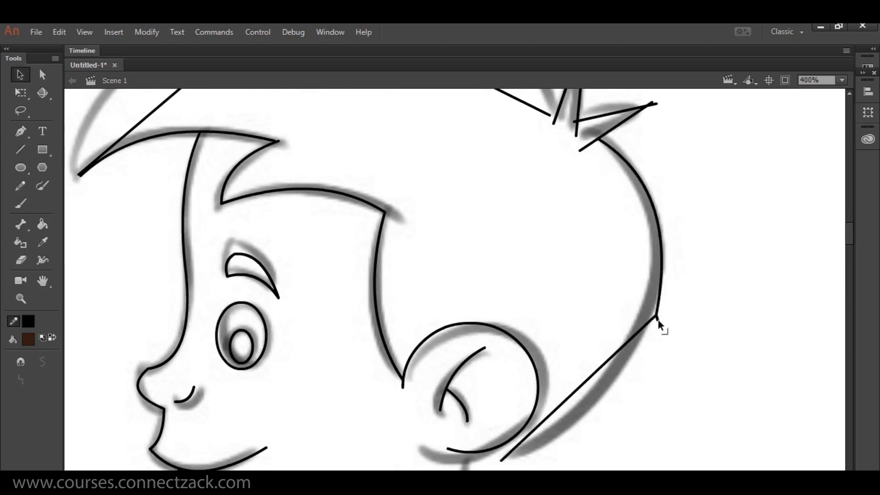
pyautogui.moveTo(641, 331); pyautogui.dragTo(655, 351)
pyautogui.moveTo(654, 318); pyautogui.dragTo(645, 302)
# Bend the crown line into the rounded top of the head between the front notch and the tufts.
pyautogui.moveTo(584, 232); pyautogui.dragTo(603, 370)
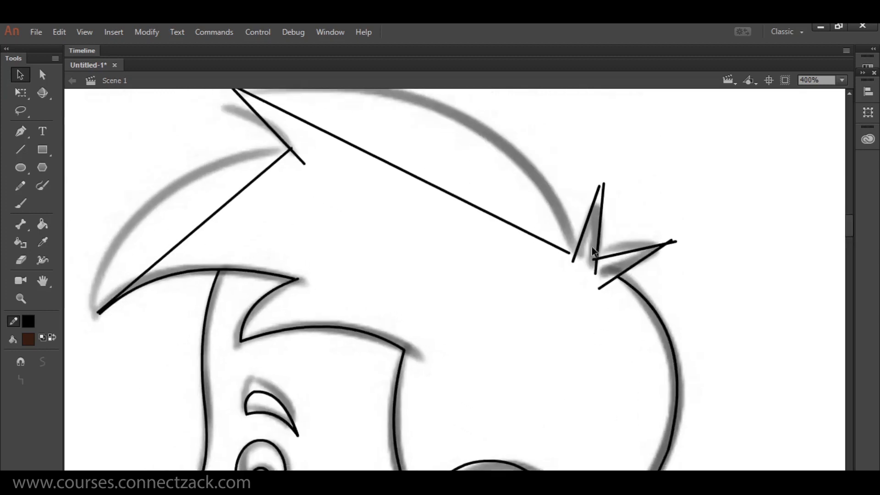
pyautogui.moveTo(536, 238); pyautogui.dragTo(580, 149)
pyautogui.moveTo(477, 231); pyautogui.dragTo(522, 303)
pyautogui.moveTo(532, 227); pyautogui.dragTo(546, 212)
pyautogui.moveTo(276, 163); pyautogui.dragTo(274, 166)
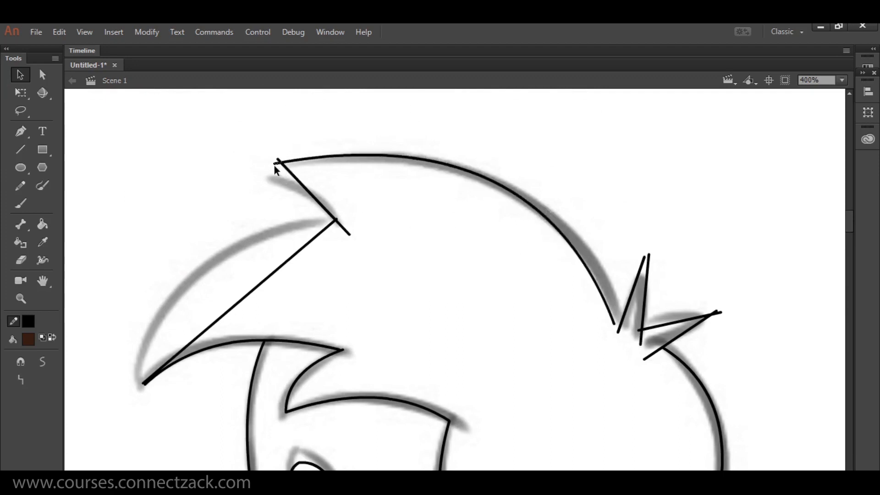
# Bend the notch and front fringe lines to the sketch and remove the overhanging ends at the hair tips.
pyautogui.moveTo(345, 230)
pyautogui.mouseDown()
pyautogui.moveTo(326, 214)
pyautogui.moveTo(337, 194)
pyautogui.mouseUp()
pyautogui.moveTo(314, 237)
pyautogui.mouseDown()
pyautogui.moveTo(292, 223)
pyautogui.moveTo(268, 158)
pyautogui.mouseUp()
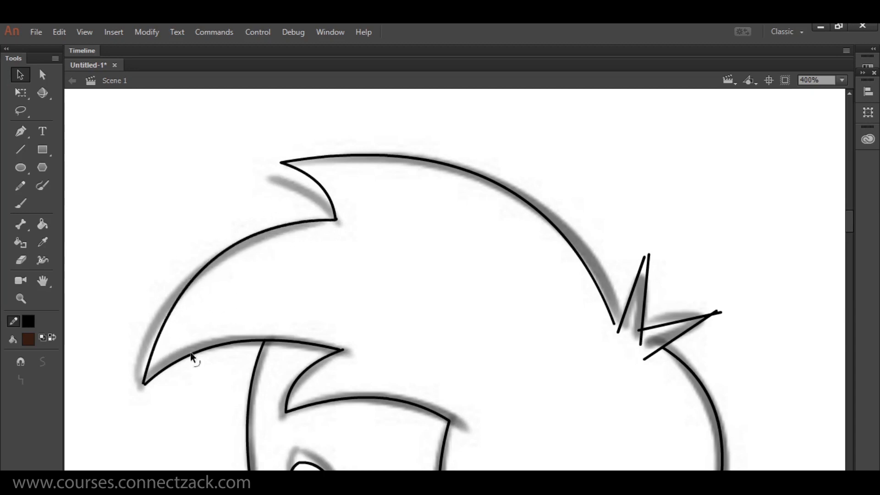
pyautogui.moveTo(147, 383); pyautogui.dragTo(142, 387)
pyautogui.click(142, 386)
pyautogui.press('Delete')
pyautogui.moveTo(338, 350); pyautogui.dragTo(344, 352)
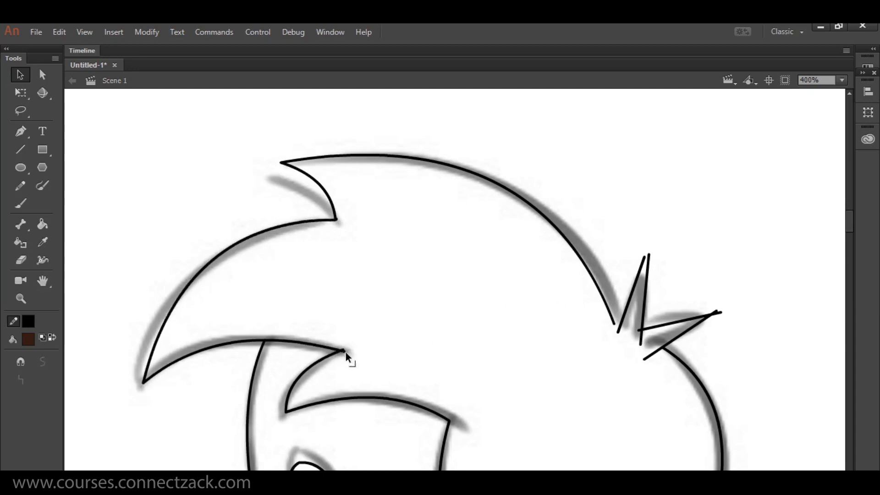
# Curve both sides of the upright hair tuft and join its base to the crown line.
pyautogui.moveTo(650, 298); pyautogui.dragTo(636, 299)
pyautogui.moveTo(618, 331); pyautogui.dragTo(613, 320)
pyautogui.moveTo(648, 256)
pyautogui.mouseDown()
pyautogui.moveTo(651, 268)
pyautogui.moveTo(644, 263)
pyautogui.mouseUp()
pyautogui.click(622, 330)
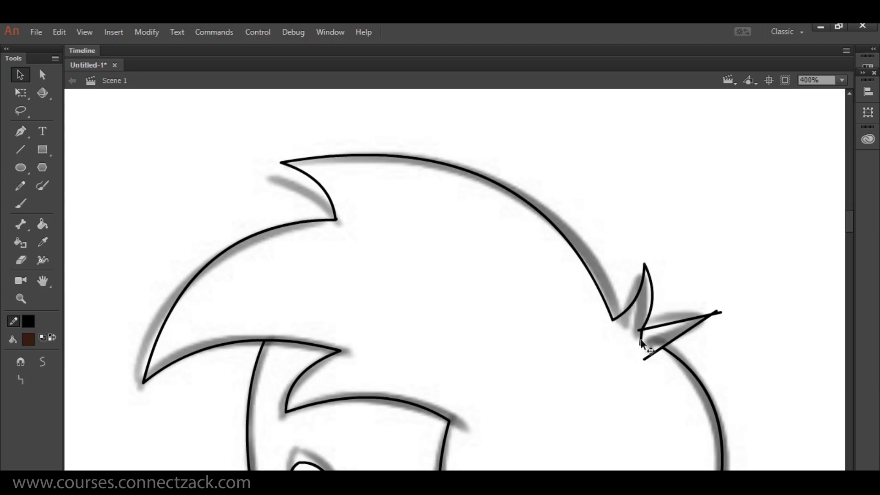
# Curve the rear hair tuft, delete its overhanging tip ends and join its base to the back of the head.
pyautogui.moveTo(669, 323)
pyautogui.mouseDown()
pyautogui.moveTo(672, 313)
pyautogui.moveTo(671, 331)
pyautogui.mouseUp()
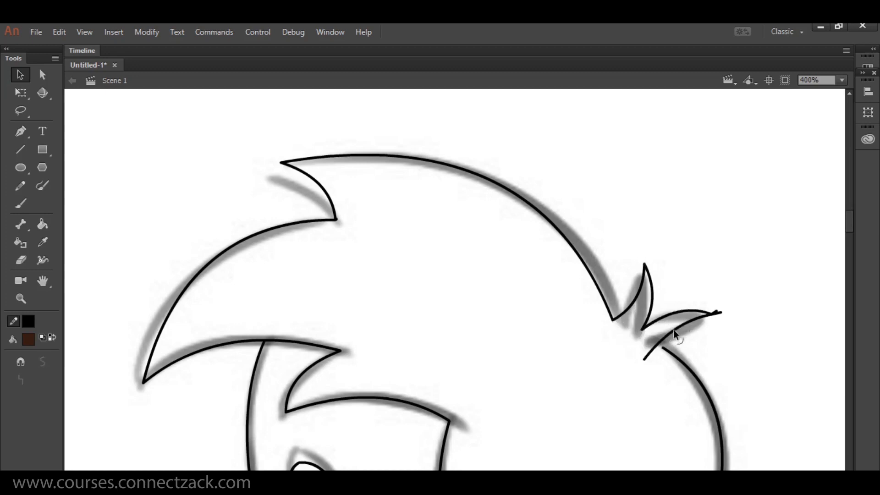
pyautogui.click(719, 312)
pyautogui.press('Delete')
pyautogui.click(717, 312)
pyautogui.press('Delete')
pyautogui.moveTo(644, 358); pyautogui.dragTo(660, 356)
pyautogui.scroll(-9, 602, 413)
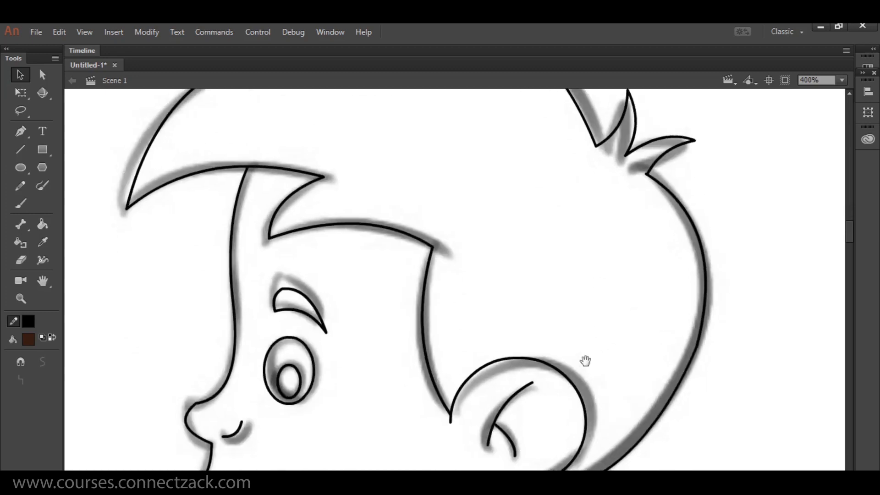
# Draw straight lines for the front and back of the neck and for its lower edge along the collar.
pyautogui.moveTo(572, 273)
pyautogui.mouseDown()
pyautogui.moveTo(564, 260)
pyautogui.moveTo(534, 391)
pyautogui.mouseUp()
pyautogui.press('n')
pyautogui.moveTo(427, 333)
pyautogui.mouseDown()
pyautogui.moveTo(460, 439)
pyautogui.moveTo(554, 376)
pyautogui.mouseUp()
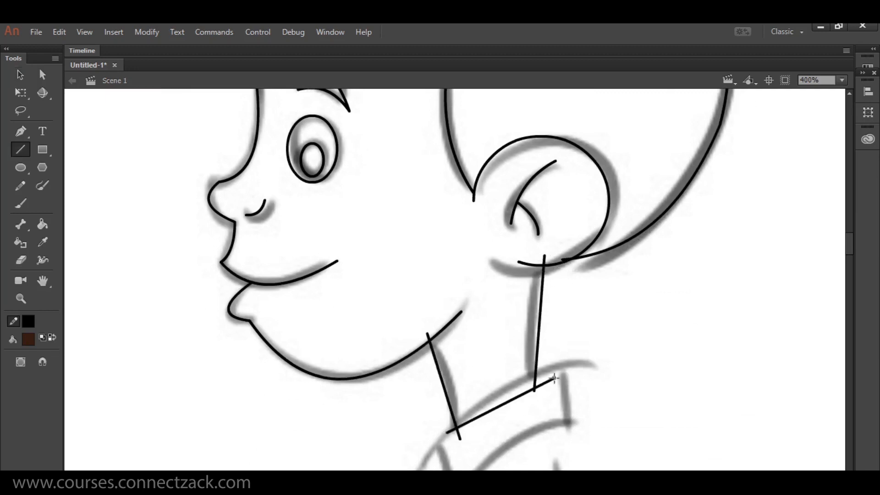
pyautogui.press('v')
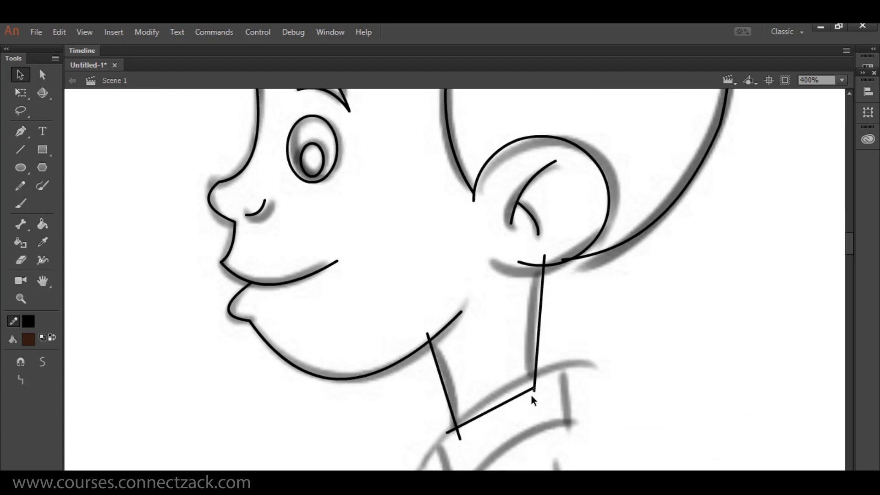
# Delete the overhanging line ends around the neck and bend its front and back lines to follow the sketch.
pyautogui.click(459, 436)
pyautogui.press('Delete')
pyautogui.click(450, 431)
pyautogui.press('Delete')
pyautogui.click(428, 337)
pyautogui.press('Delete')
pyautogui.moveTo(435, 357); pyautogui.dragTo(439, 351)
pyautogui.click(544, 259)
pyautogui.press('Delete')
pyautogui.moveTo(544, 281); pyautogui.dragTo(535, 296)
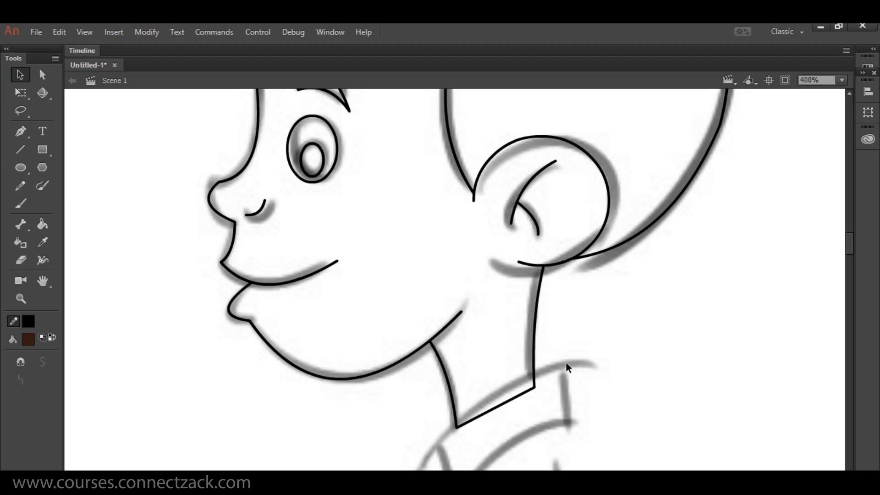
# Fill the whole hair shape with dark grey #333333.
pyautogui.hotkey('ctrl', '-')
pyautogui.moveTo(565, 248); pyautogui.dragTo(602, 350)
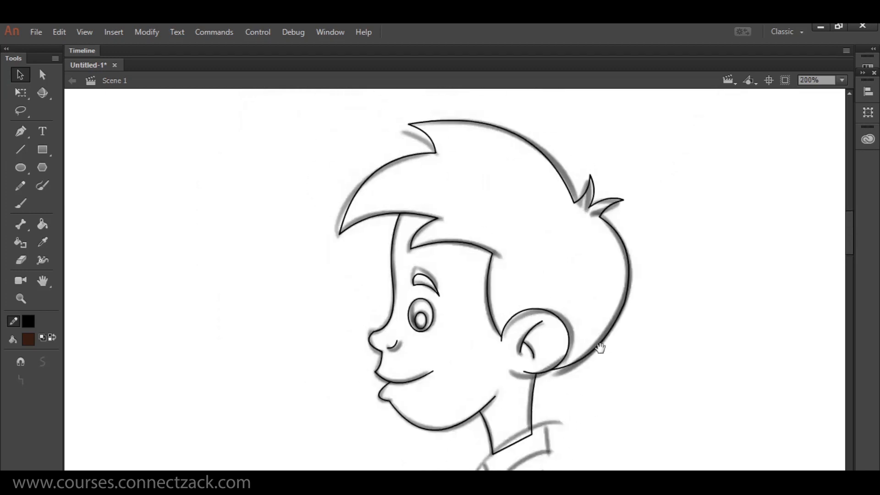
pyautogui.click(29, 337)
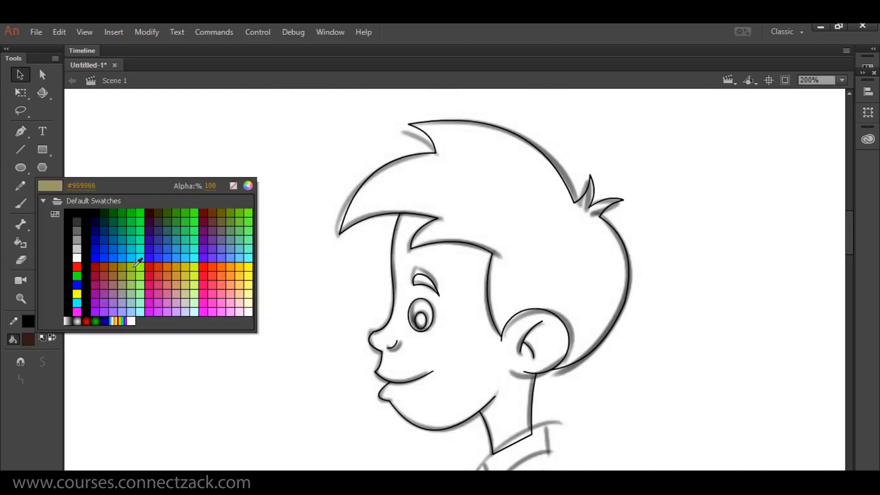
pyautogui.click(92, 211)
pyautogui.click(42, 224)
pyautogui.click(527, 259)
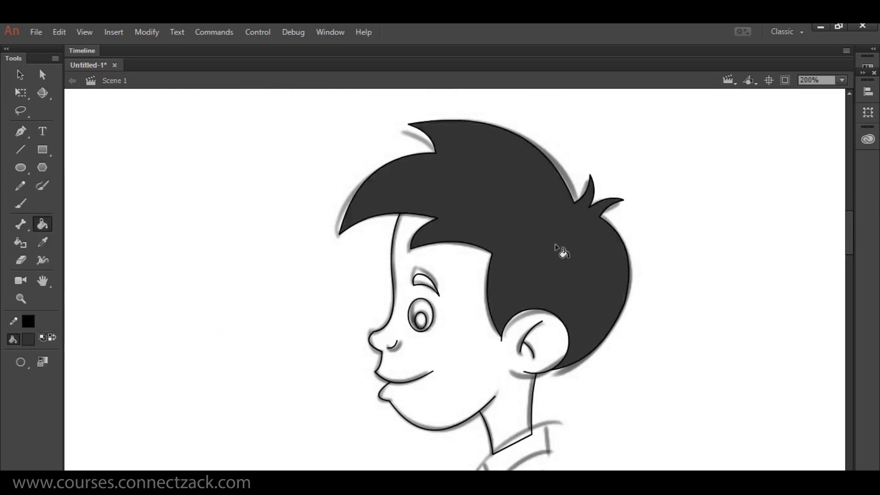
# Fill the face, ear and neck with a light peach skin colour, using the Paint Bucket's gap-closing option.
pyautogui.click(29, 339)
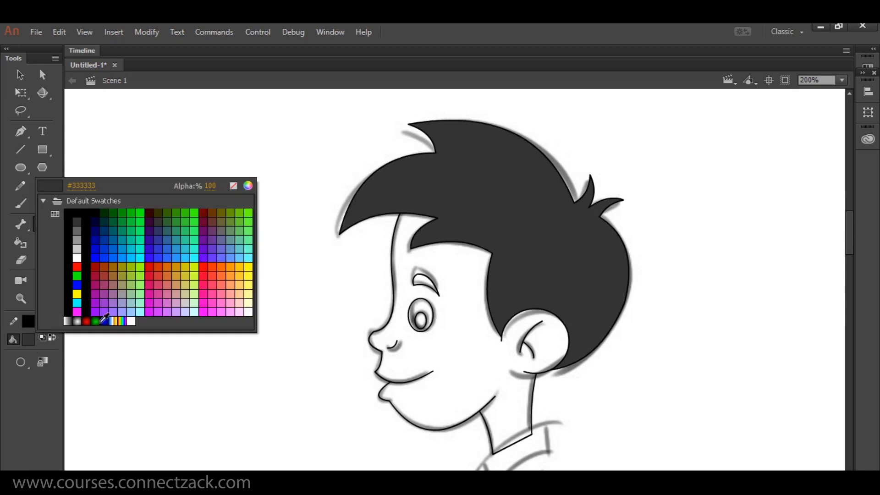
pyautogui.click(240, 294)
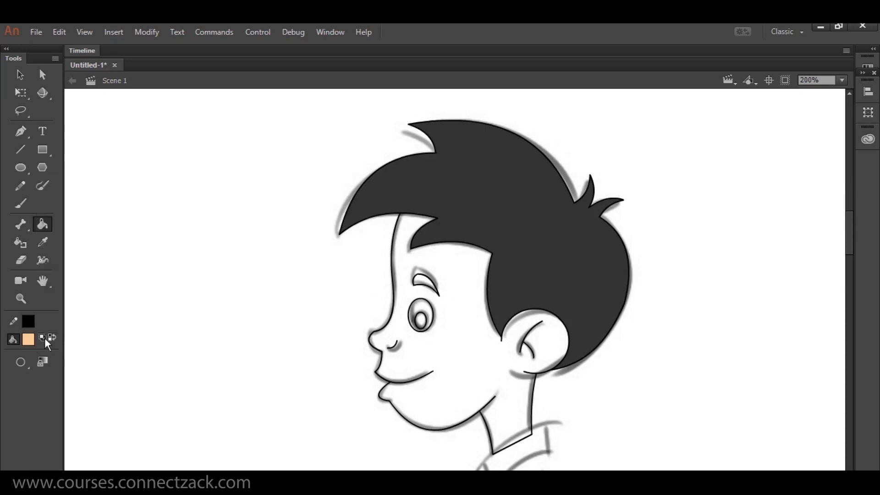
pyautogui.click(20, 362)
pyautogui.click(64, 385)
pyautogui.click(456, 402)
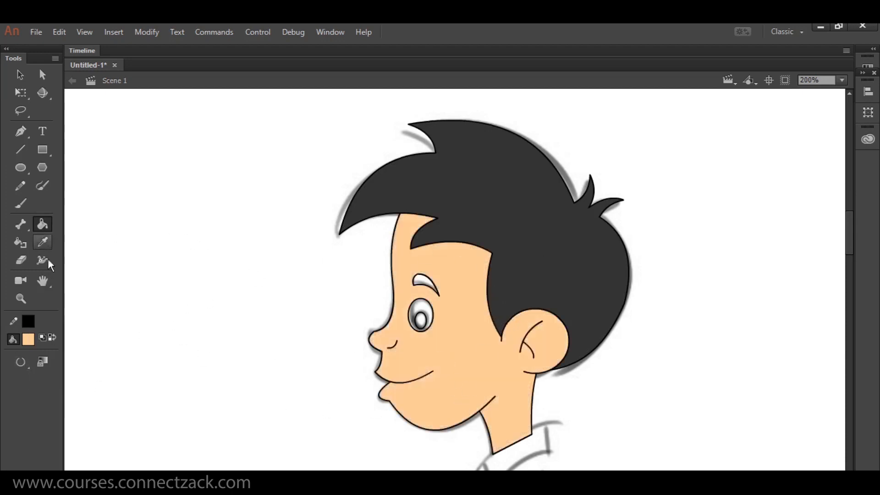
# Fill the eyebrow with dark grey #333333.
pyautogui.click(28, 339)
pyautogui.click(73, 219)
pyautogui.click(426, 285)
# Fill the pupil with black and the rest of the eye with white #FFFFFF.
pyautogui.click(30, 340)
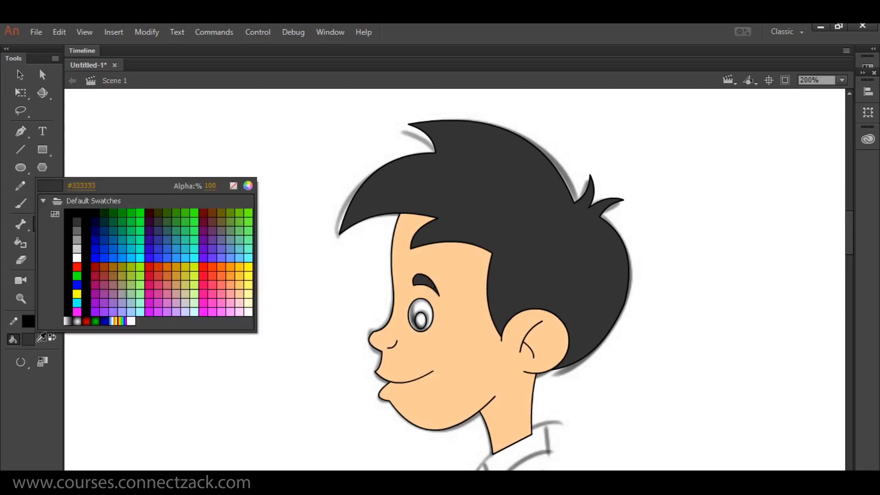
pyautogui.click(77, 212)
pyautogui.click(421, 321)
pyautogui.click(29, 339)
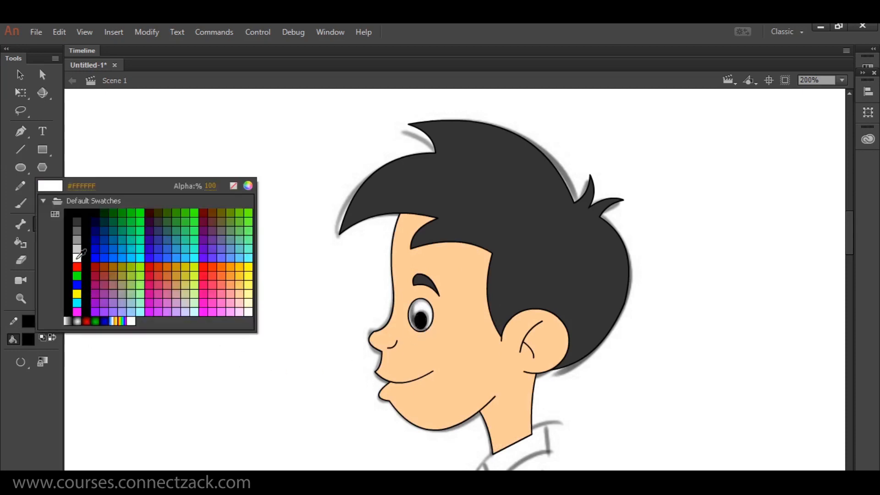
pyautogui.click(77, 256)
pyautogui.click(419, 310)
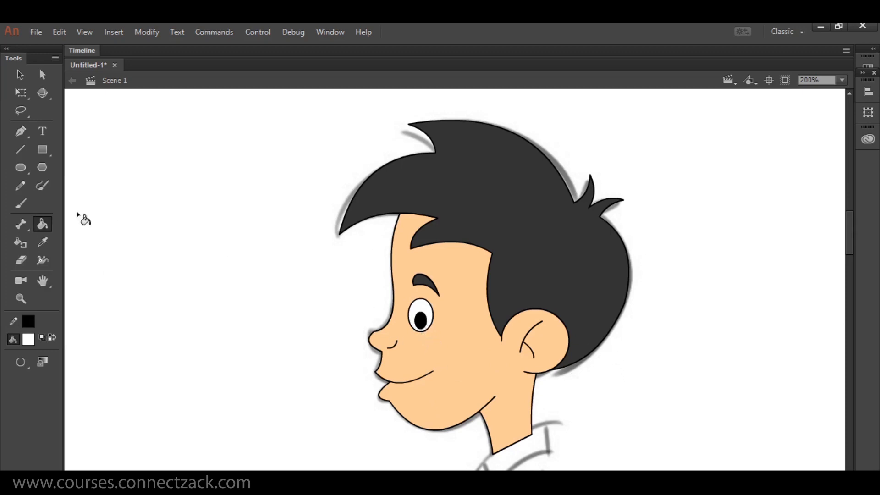
# Draw two red Pencil curves marking the shadow edge down the back of the hair to the ear.
pyautogui.click(24, 186)
pyautogui.click(28, 321)
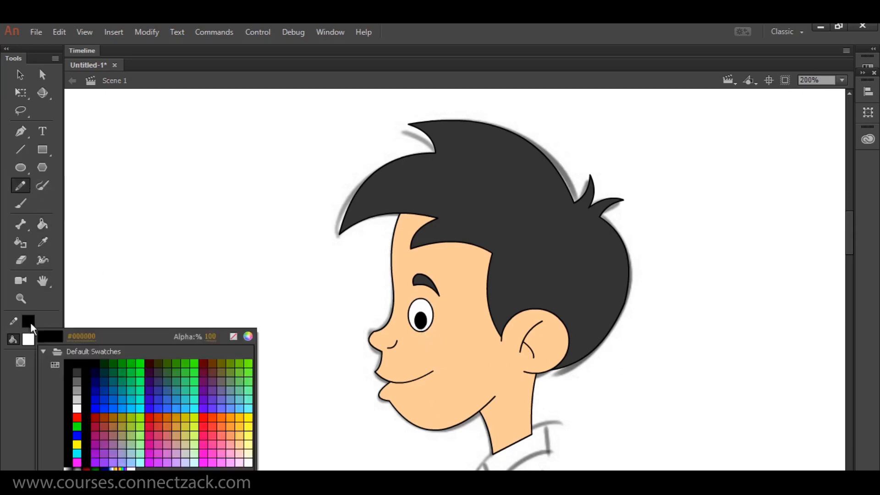
pyautogui.click(77, 417)
pyautogui.moveTo(538, 137)
pyautogui.mouseDown()
pyautogui.moveTo(553, 157)
pyautogui.moveTo(543, 250)
pyautogui.mouseUp()
pyautogui.moveTo(549, 209); pyautogui.dragTo(546, 337)
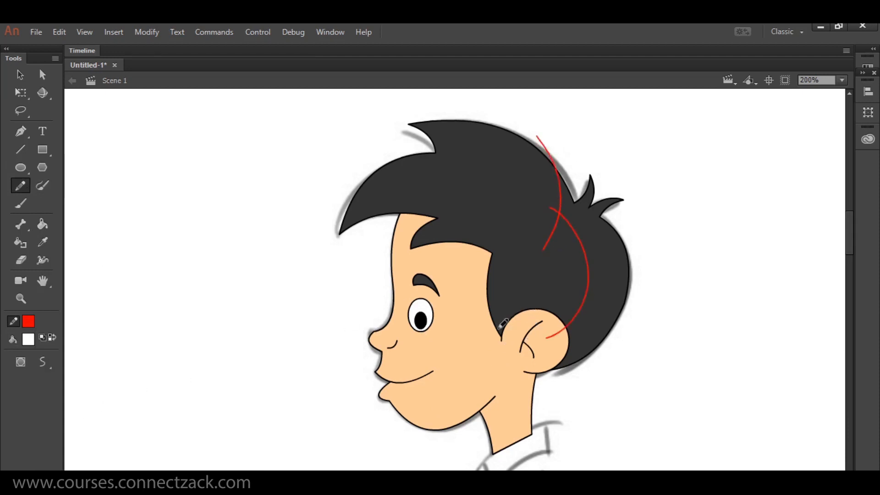
# Draw red shadow-edge curves from the hairline down the cheek past the jaw and across the forehead below the fringe.
pyautogui.moveTo(495, 301); pyautogui.dragTo(417, 414)
pyautogui.hotkey('ctrl', 'z')
pyautogui.moveTo(478, 238)
pyautogui.mouseDown()
pyautogui.moveTo(491, 275)
pyautogui.moveTo(426, 439)
pyautogui.mouseUp()
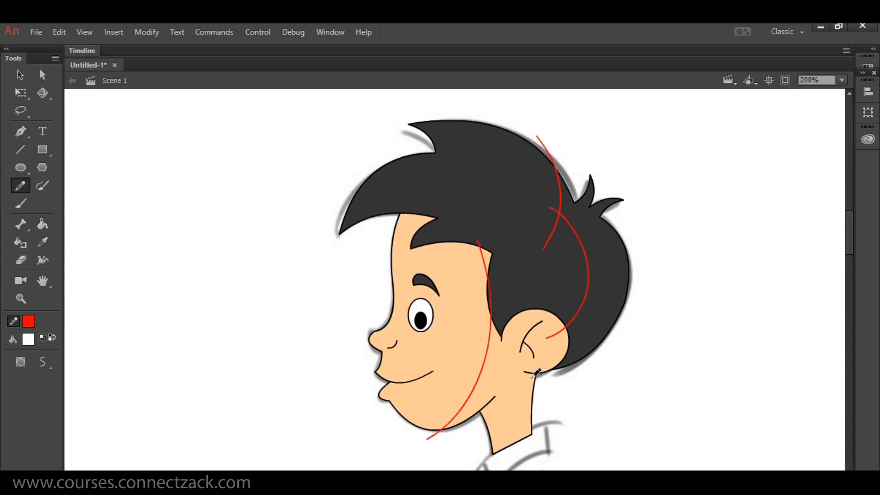
pyautogui.moveTo(382, 240); pyautogui.dragTo(454, 215)
# Create a larger copy of the eye outline around the eye, shape it as a socket shadow edge and colour it red.
pyautogui.press('v')
pyautogui.moveTo(437, 320); pyautogui.dragTo(445, 298)
pyautogui.press('q')
pyautogui.press('v')
pyautogui.moveTo(439, 343); pyautogui.dragTo(432, 328)
pyautogui.click(300, 317)
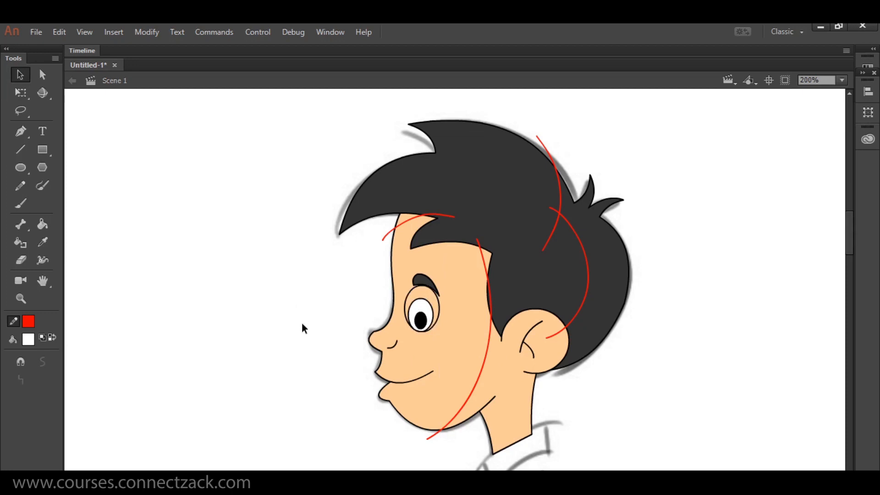
pyautogui.hotkey('ctrl', 'z')
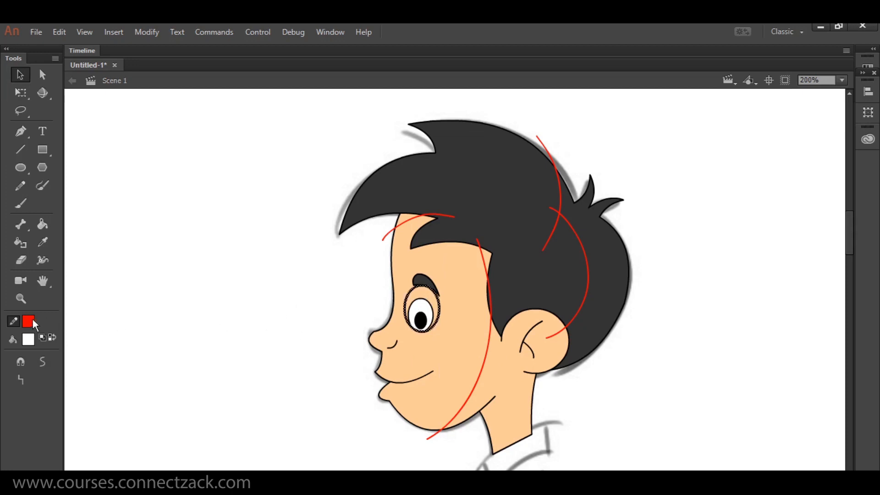
pyautogui.click(177, 278)
# Fill the shadow areas of the ear, neck, rear cheek, forehead and eye socket with the darker skin tone #EAB783.
pyautogui.click(28, 339)
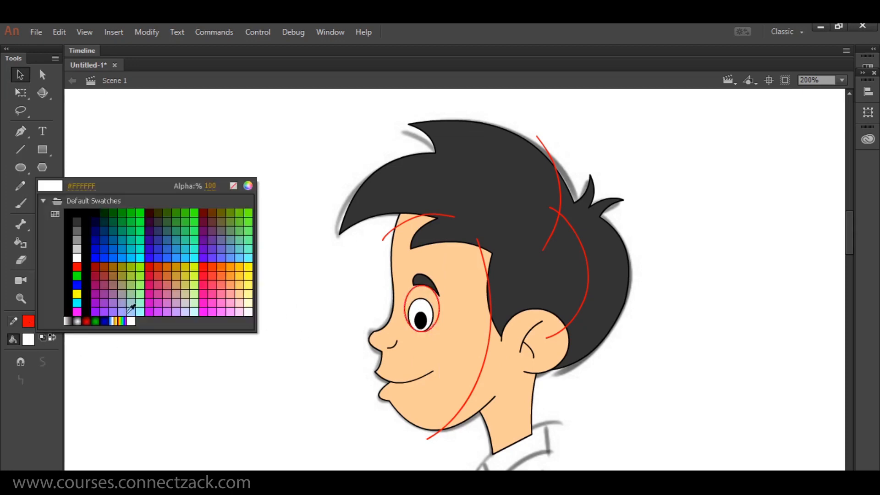
pyautogui.click(451, 270)
pyautogui.click(28, 341)
pyautogui.click(251, 185)
pyautogui.click(573, 133)
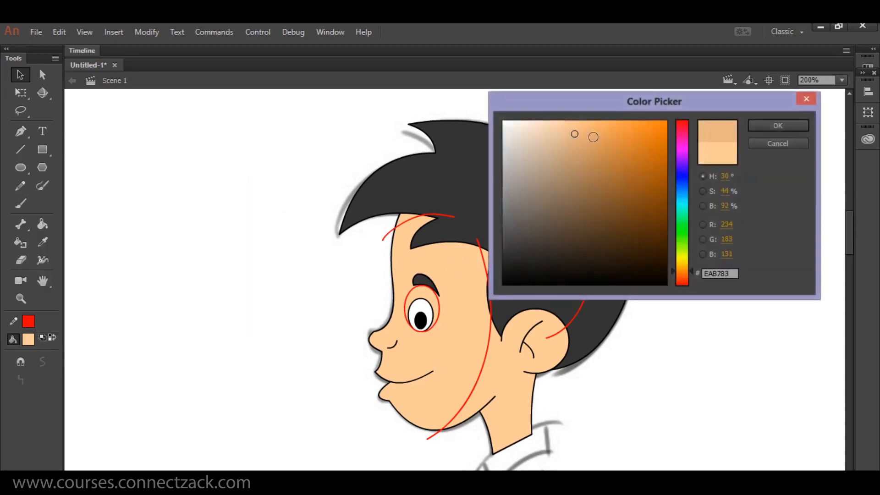
pyautogui.click(758, 126)
pyautogui.press('k')
pyautogui.click(508, 371)
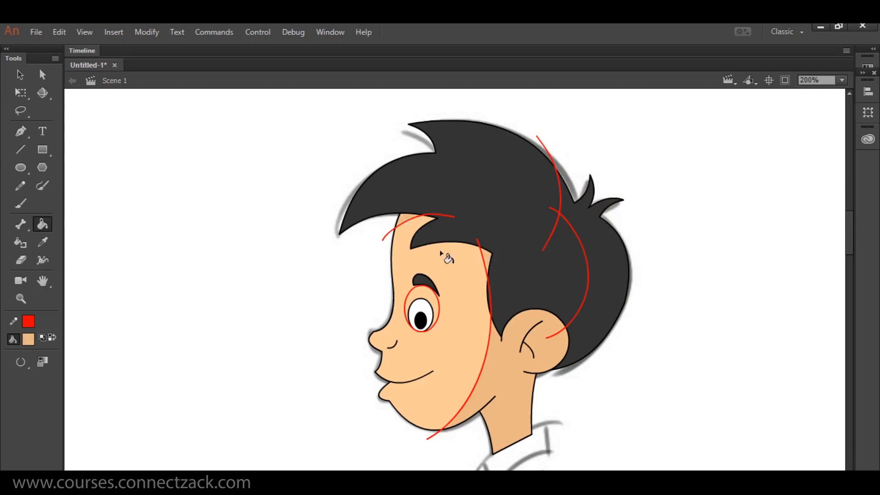
pyautogui.click(426, 297)
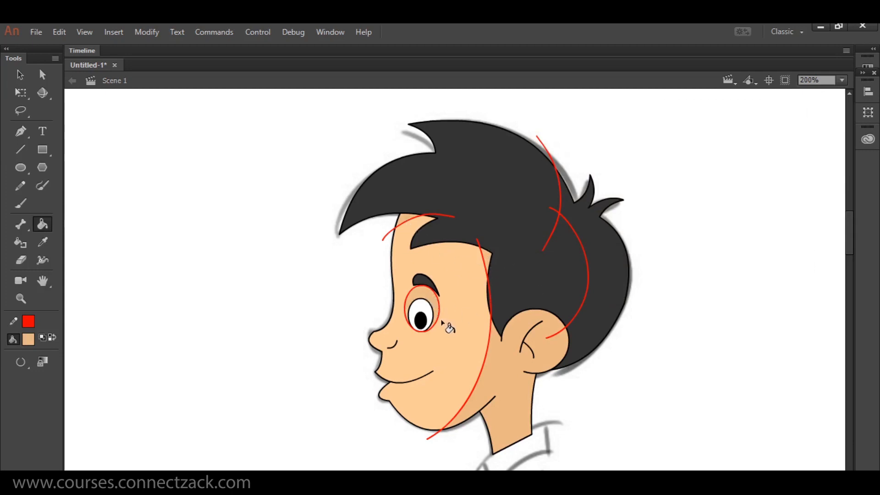
# Delete the red shadow-edge lines around the eye, along the cheek and across the forehead.
pyautogui.press('v')
pyautogui.click(438, 319)
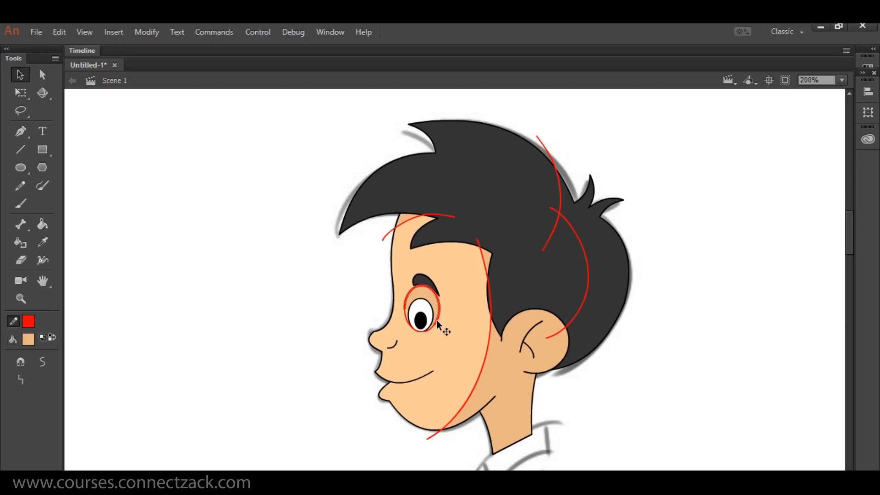
pyautogui.press('Delete')
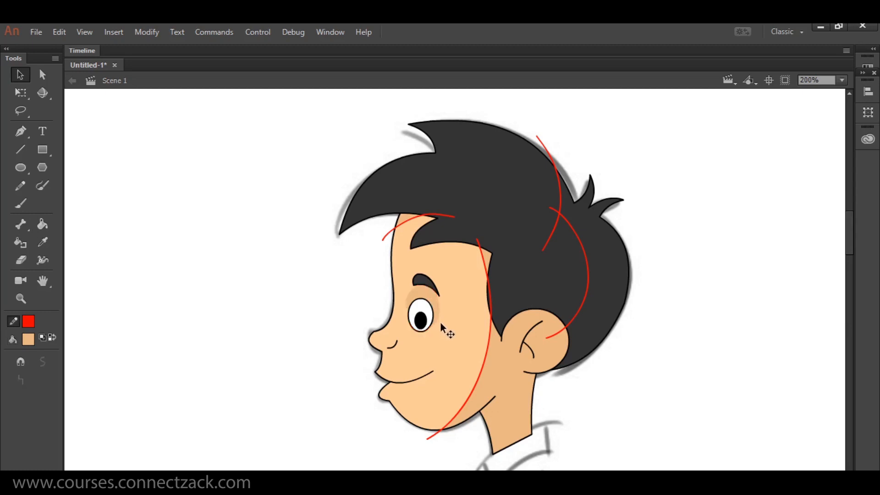
pyautogui.click(488, 277)
pyautogui.press('Delete')
pyautogui.click(435, 219)
pyautogui.press('Delete')
# Sample the hair colour, darken it to #242222 and fill the shadow area at the back of the hair.
pyautogui.press('i')
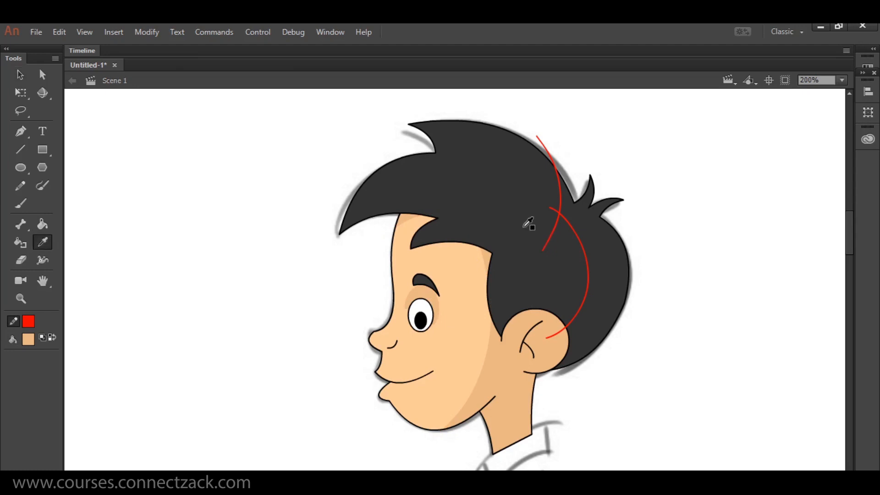
pyautogui.click(525, 227)
pyautogui.click(29, 339)
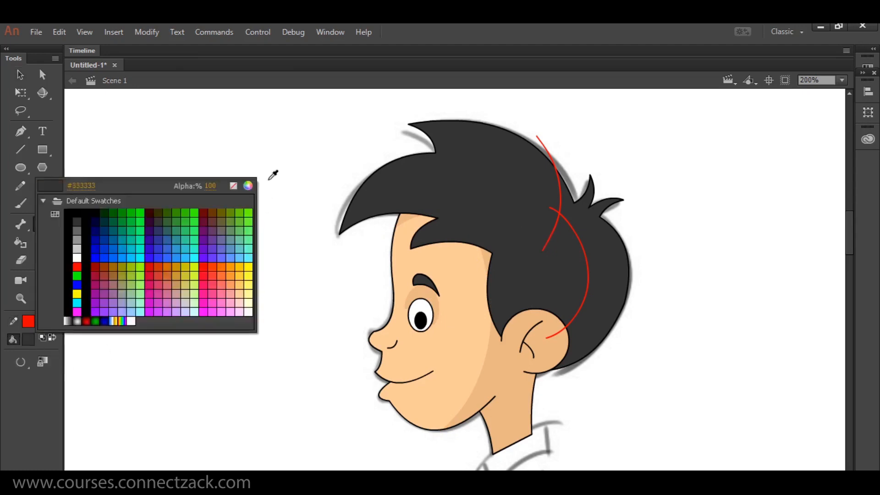
pyautogui.click(251, 185)
pyautogui.click(511, 259)
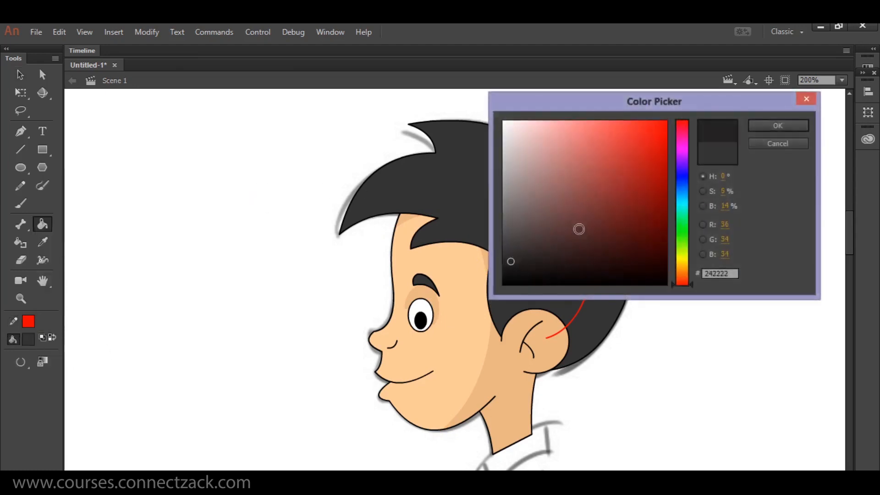
pyautogui.click(767, 130)
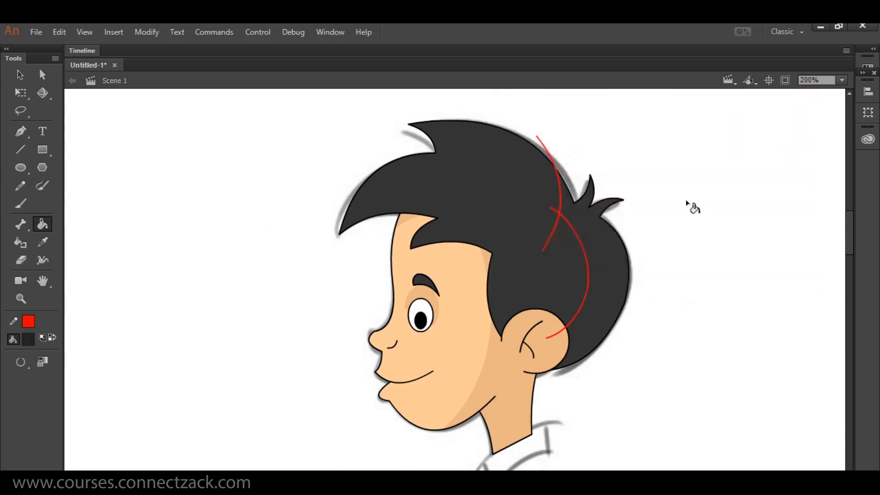
pyautogui.click(601, 254)
# Delete the red shadow-edge curves from the hair.
pyautogui.press('v')
pyautogui.doubleClick(587, 268)
pyautogui.press('Delete')
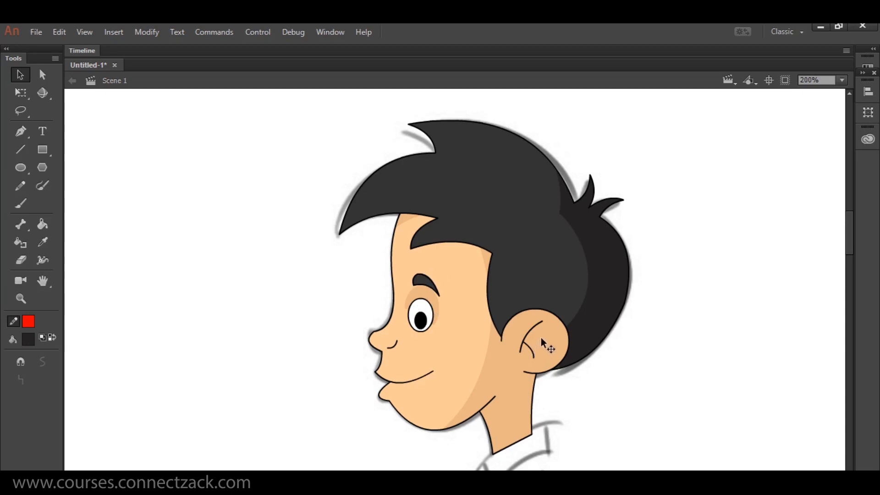
# Group the light and dark hair fills and move the group off the head to the empty area before the face.
pyautogui.click(486, 187)
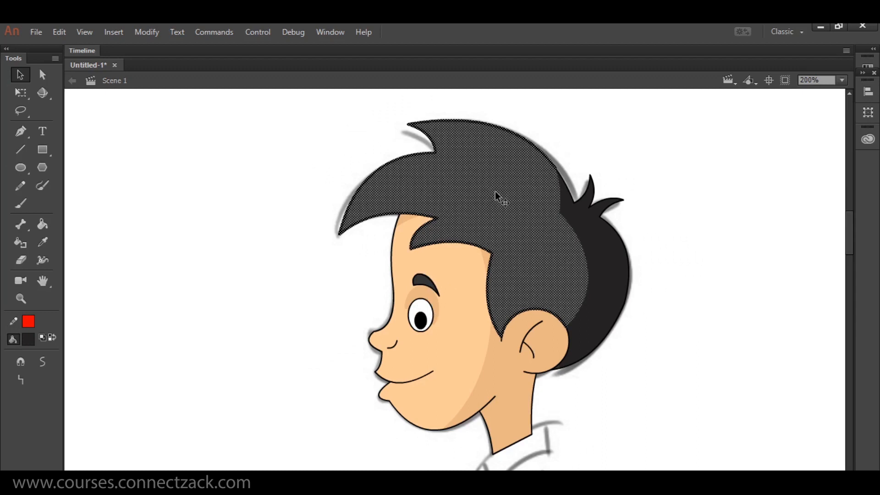
pyautogui.keyDown('shift'); pyautogui.click(604, 247); pyautogui.keyUp('shift')
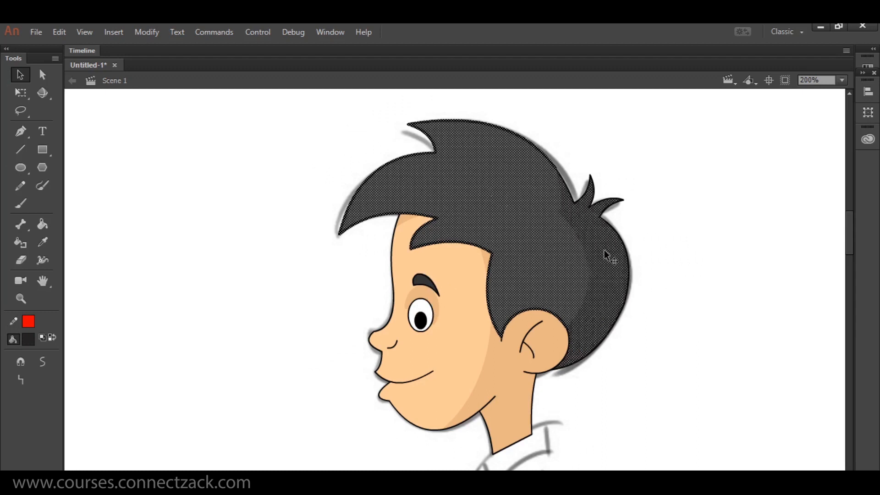
pyautogui.hotkey('ctrl', 'g')
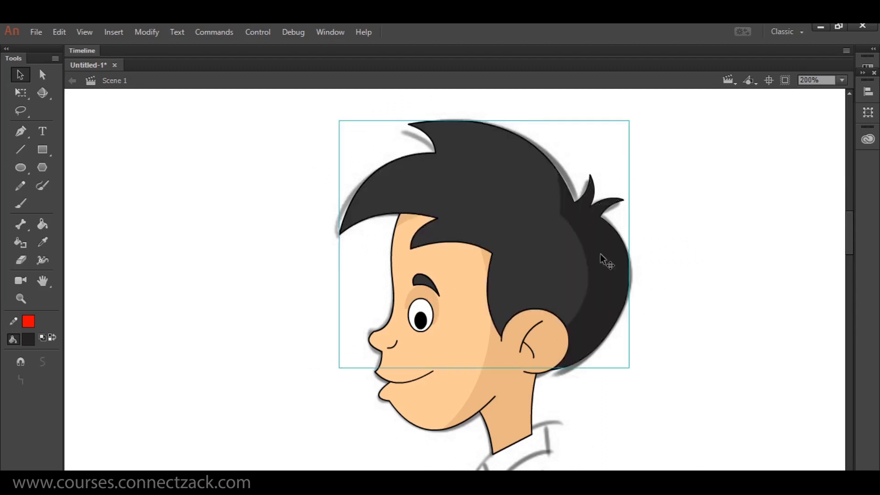
pyautogui.moveTo(537, 251); pyautogui.dragTo(697, 211)
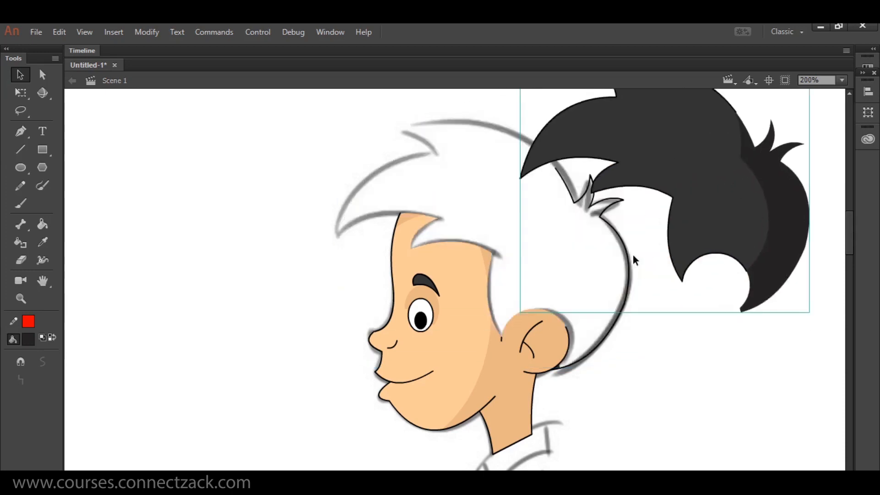
pyautogui.moveTo(709, 220); pyautogui.dragTo(161, 280)
# Delete the leftover black hair outlines at the tufts, the back of the head and behind the ear.
pyautogui.click(555, 218)
pyautogui.moveTo(538, 144); pyautogui.dragTo(653, 238)
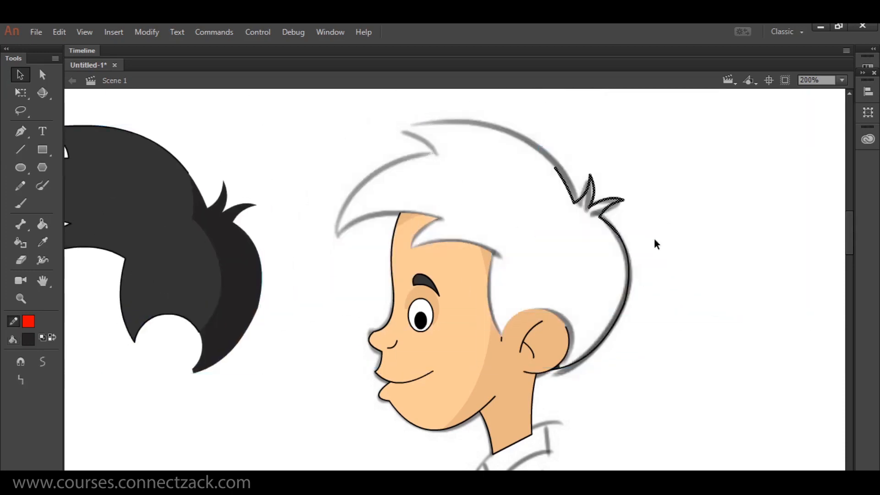
pyautogui.press('Delete')
pyautogui.click(628, 278)
pyautogui.press('Delete')
pyautogui.click(563, 367)
pyautogui.press('Delete')
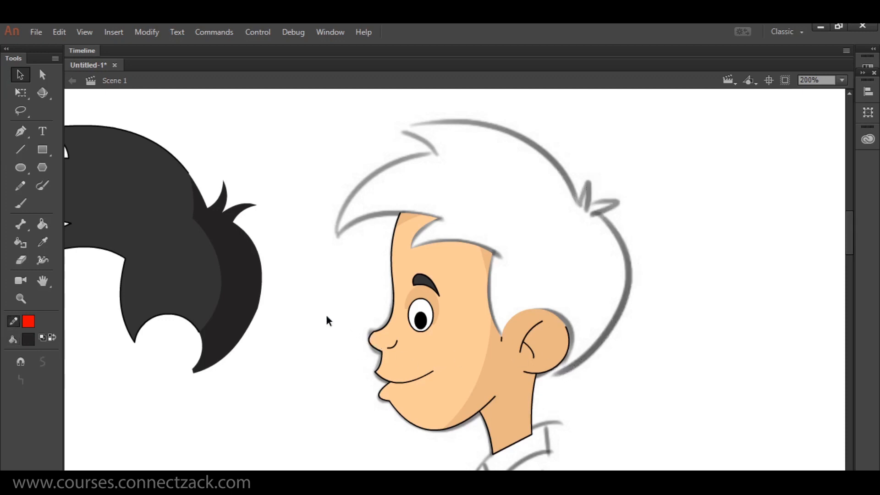
# Open the hair group and outline the dark shadow area and tufts at the back of the hair with a black stroke.
pyautogui.doubleClick(256, 312)
pyautogui.click(167, 318)
pyautogui.click(20, 242)
pyautogui.click(28, 320)
pyautogui.click(80, 358)
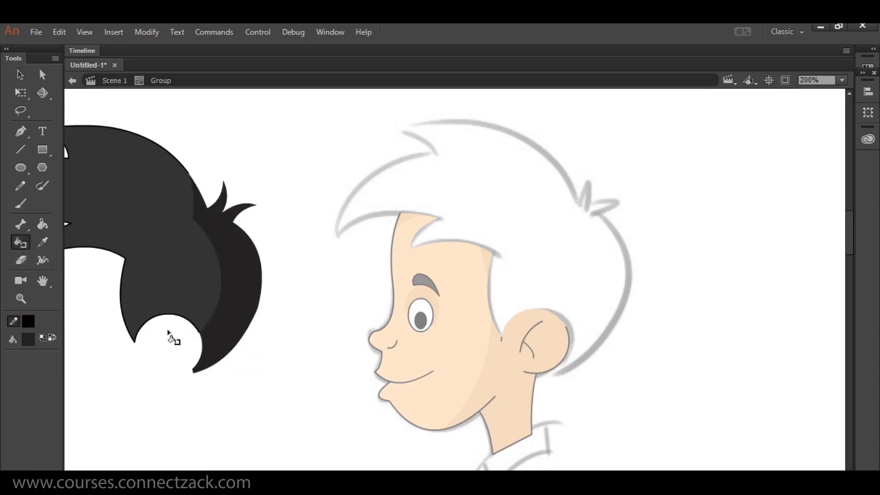
pyautogui.click(244, 336)
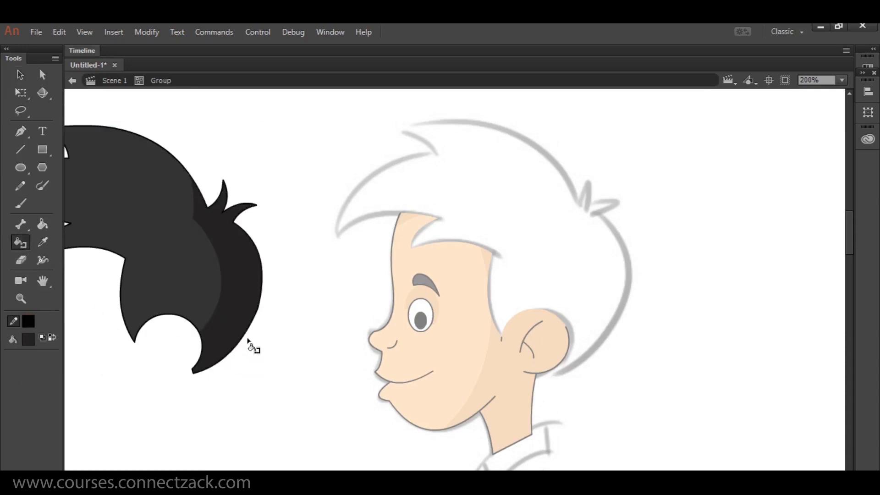
# Leave the hair group and restore the black outline around the ear on the head.
pyautogui.press('v')
pyautogui.doubleClick(521, 321)
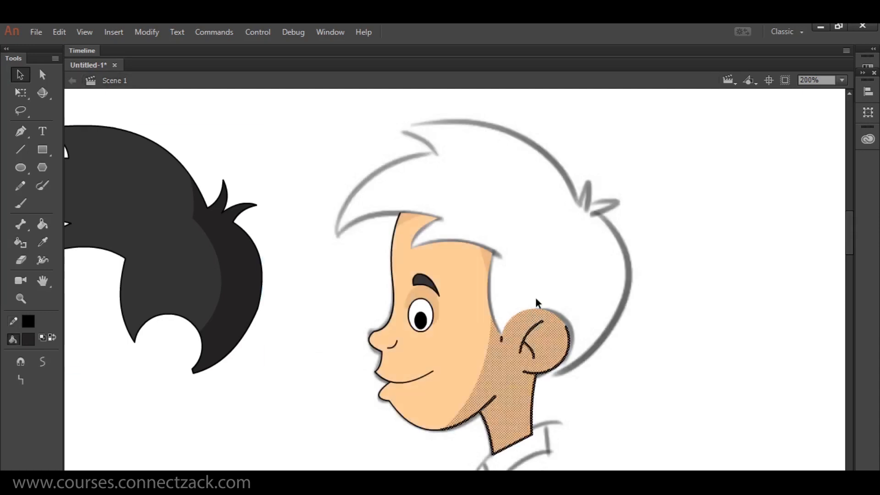
pyautogui.click(20, 242)
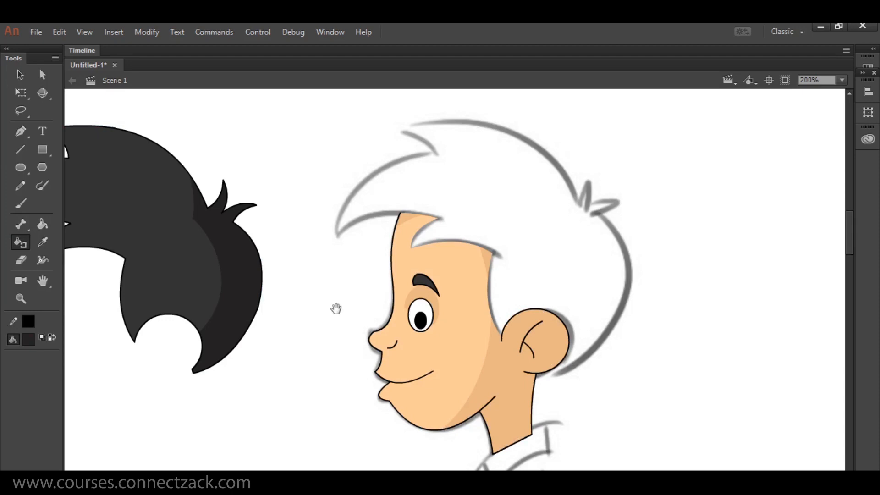
# Reopen the hair group and delete the curved outline along the ear cut-out.
pyautogui.moveTo(320, 304); pyautogui.dragTo(556, 298)
pyautogui.press('v')
pyautogui.doubleClick(413, 311)
pyautogui.click(418, 312)
pyautogui.press('Delete')
pyautogui.click(432, 370)
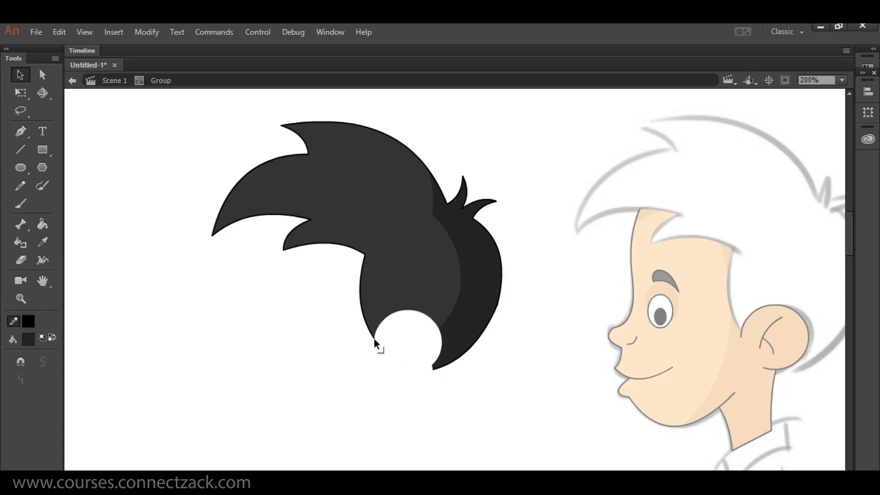
# Close the ear cut-out in the hair with a straight black line and fill it with the dark hair shadow colour.
pyautogui.press('n')
pyautogui.moveTo(375, 339); pyautogui.dragTo(438, 371)
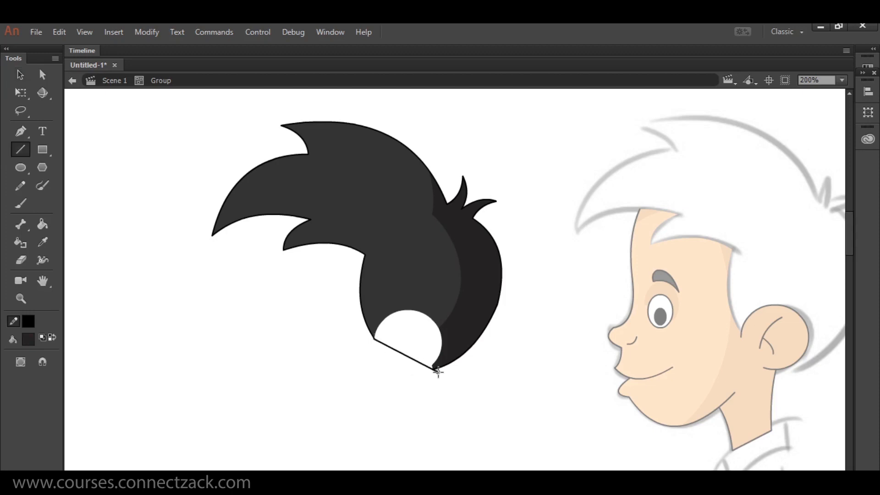
pyautogui.press('k')
pyautogui.click(439, 355)
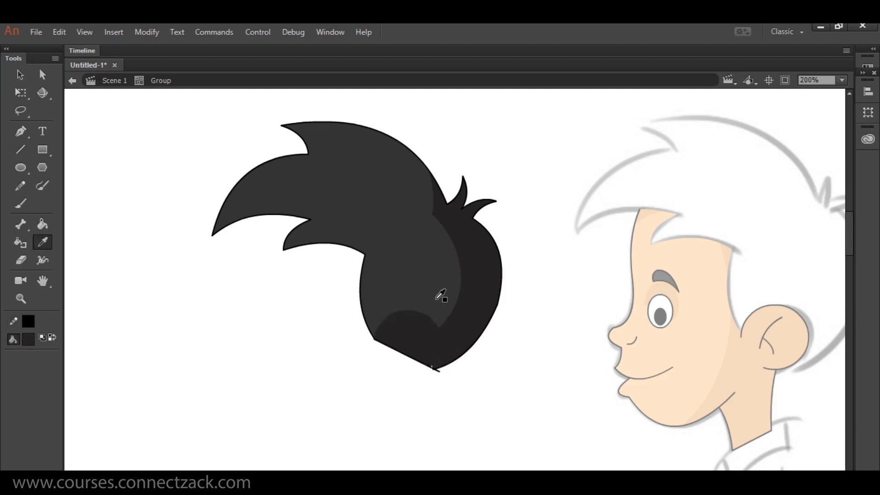
pyautogui.click(436, 345)
pyautogui.hotkey('ctrl', 'z')
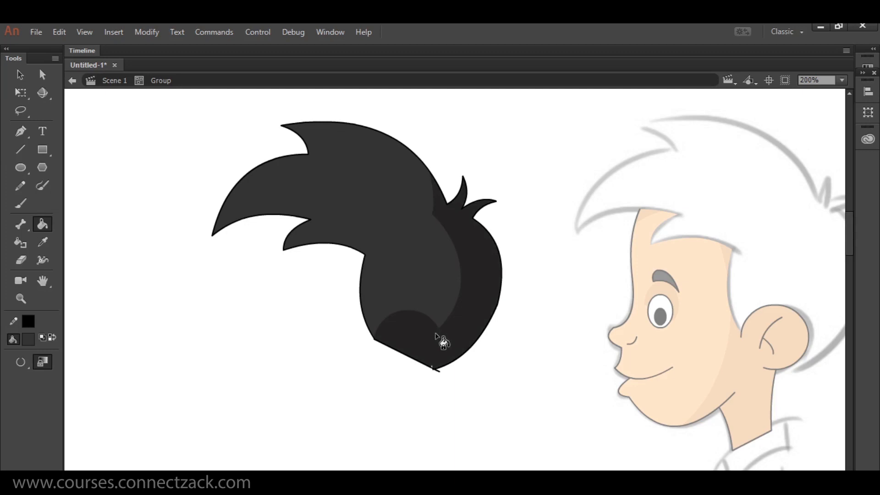
# Bend the closing line into a rounded lower hair edge and carry the light and dark shading down into it.
pyautogui.press('v')
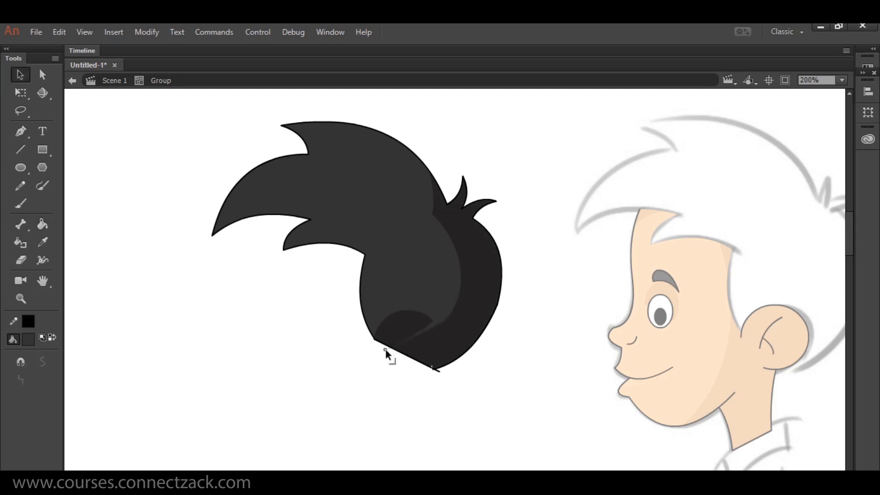
pyautogui.moveTo(407, 355); pyautogui.dragTo(387, 361)
pyautogui.hotkey('ctrl', 'z')
pyautogui.hotkey('ctrl', 'z')
pyautogui.hotkey('ctrl', 'z')
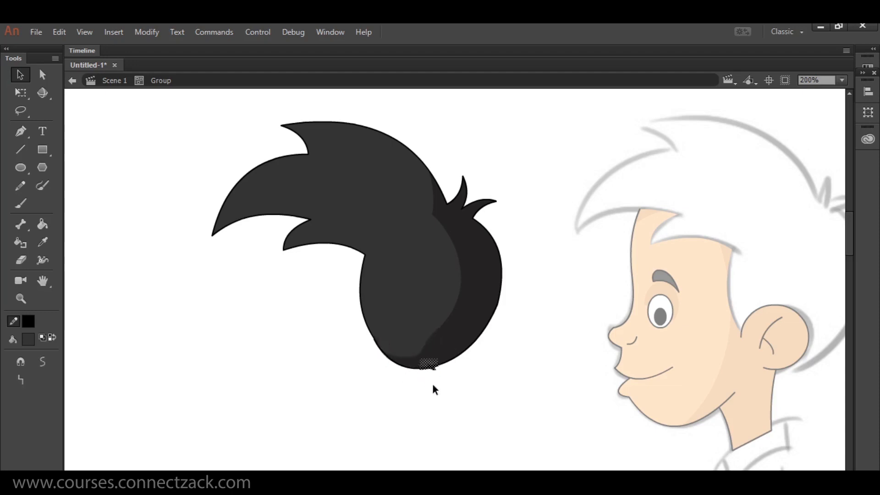
# Delete the small rectangular piece at the hair's lower edge, join the open outline ends and leave the group.
pyautogui.hotkey('ctrl', '=')
pyautogui.press('Delete')
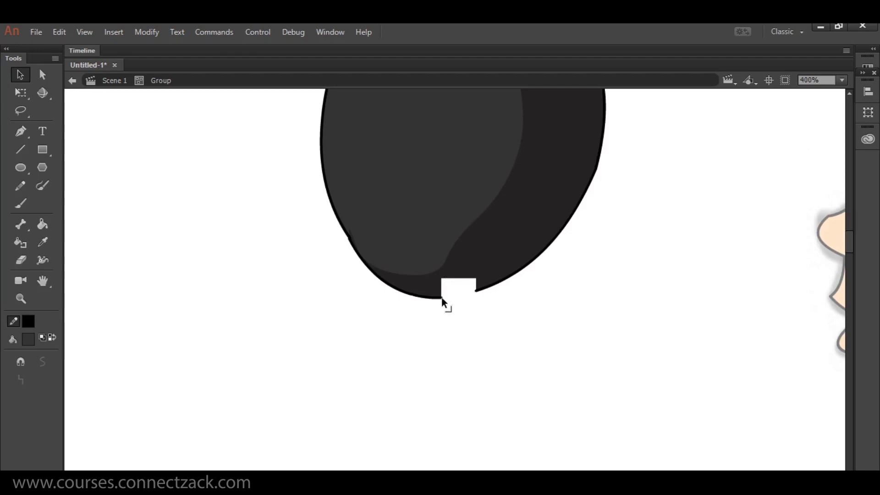
pyautogui.moveTo(442, 299); pyautogui.dragTo(467, 295)
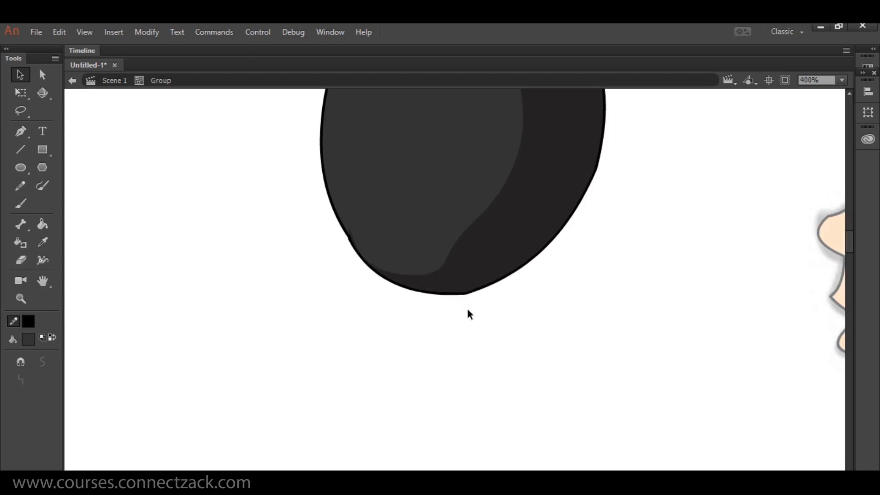
pyautogui.hotkey('ctrl', '-')
pyautogui.hotkey('ctrl', '-')
pyautogui.doubleClick(477, 306)
# Cut the ear off the head with a red line across its base, move it to the empty area behind the head and group it.
pyautogui.moveTo(515, 297); pyautogui.dragTo(384, 340)
pyautogui.click(501, 333)
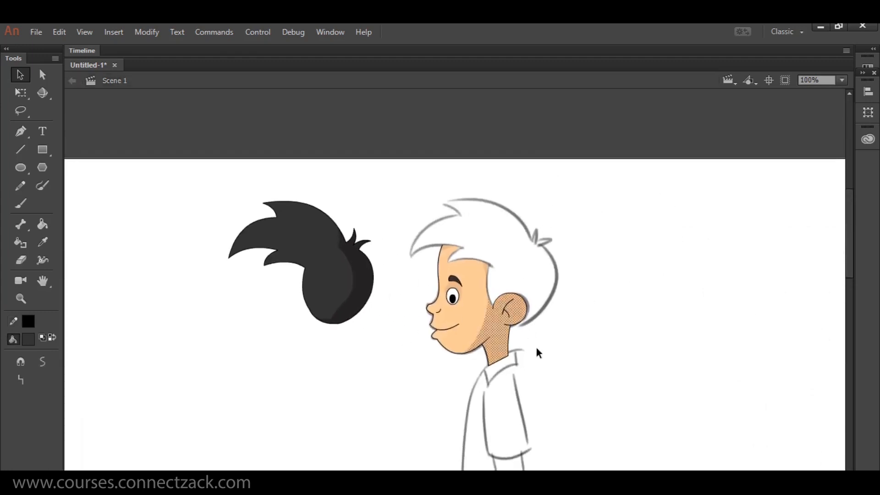
pyautogui.hotkey('ctrl', '=')
pyautogui.click(548, 313)
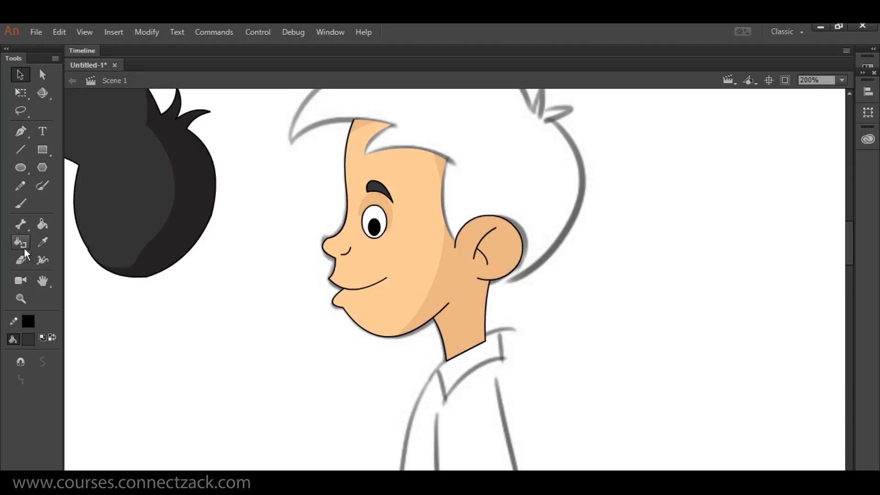
pyautogui.click(28, 321)
pyautogui.click(78, 413)
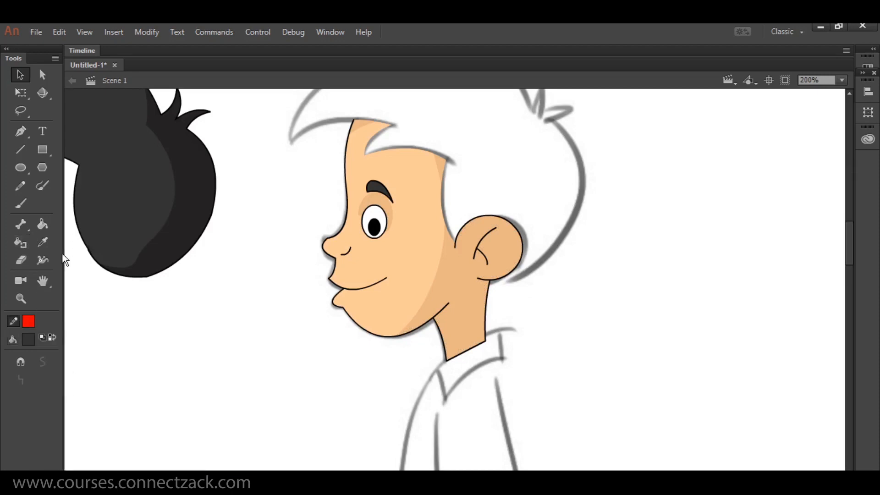
pyautogui.click(20, 149)
pyautogui.moveTo(454, 247); pyautogui.dragTo(686, 267)
pyautogui.press('v')
pyautogui.click(494, 263)
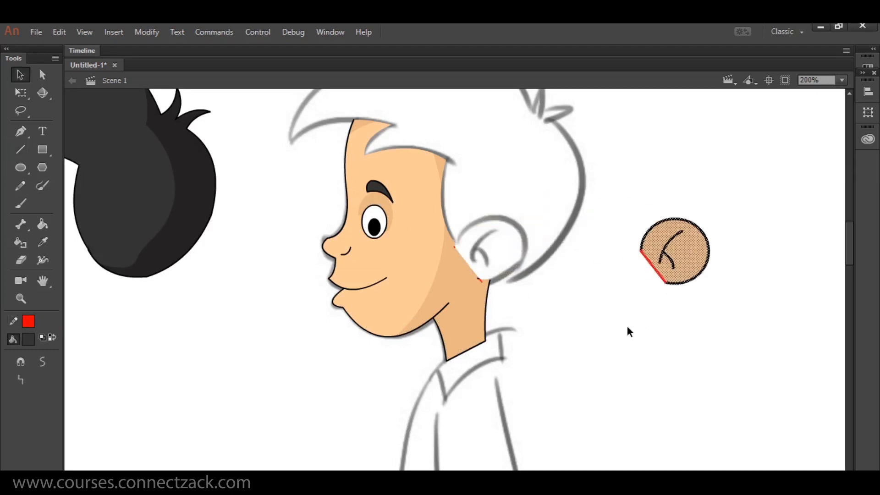
pyautogui.hotkey('ctrl', 'g')
# Delete the red cutting line from the ear group and its red leftovers from the head.
pyautogui.doubleClick(658, 283)
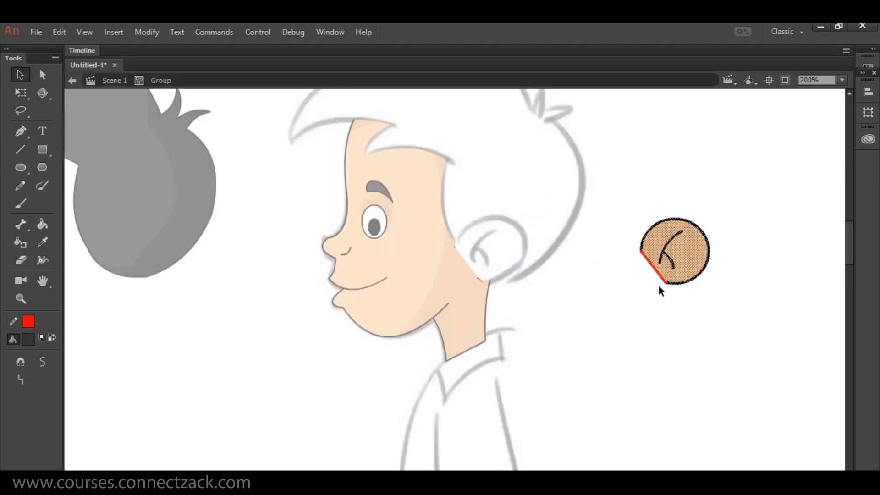
pyautogui.click(661, 278)
pyautogui.press('Delete')
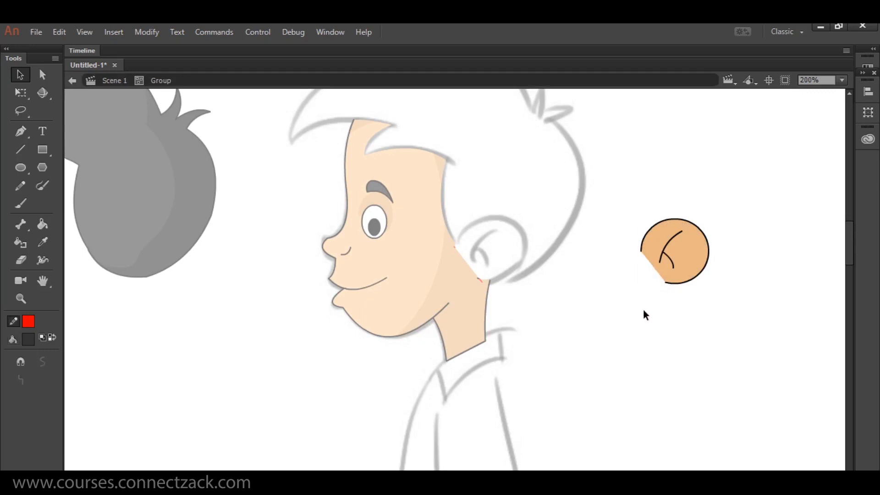
pyautogui.doubleClick(644, 310)
pyautogui.click(455, 246)
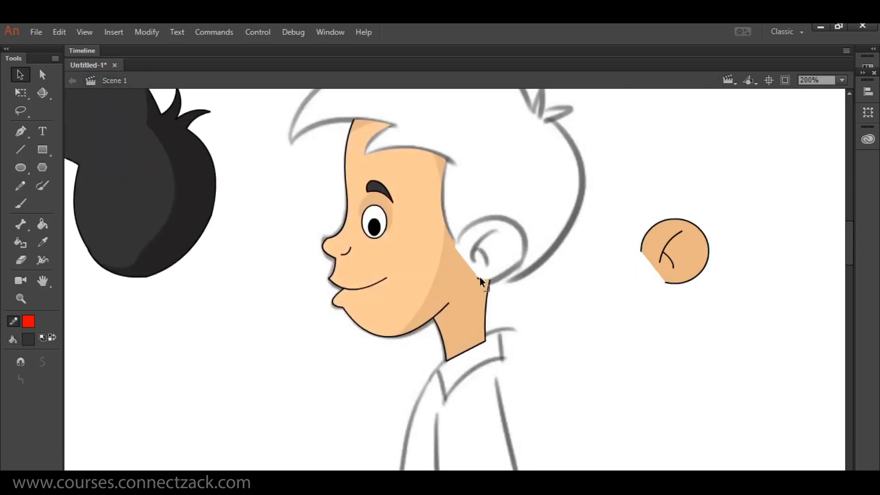
pyautogui.click(480, 277)
# Draw two red lines from the forehead and the back of the neck that cross at the crown, and bend them into a skull curve.
pyautogui.scroll(3, 478, 212)
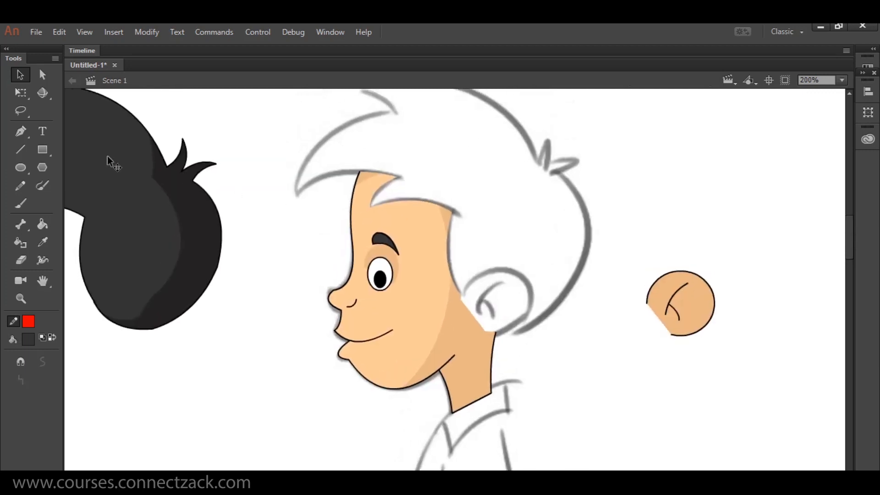
pyautogui.click(21, 150)
pyautogui.moveTo(359, 171); pyautogui.dragTo(483, 129)
pyautogui.moveTo(457, 122)
pyautogui.mouseDown()
pyautogui.moveTo(498, 297)
pyautogui.moveTo(497, 337)
pyautogui.mouseUp()
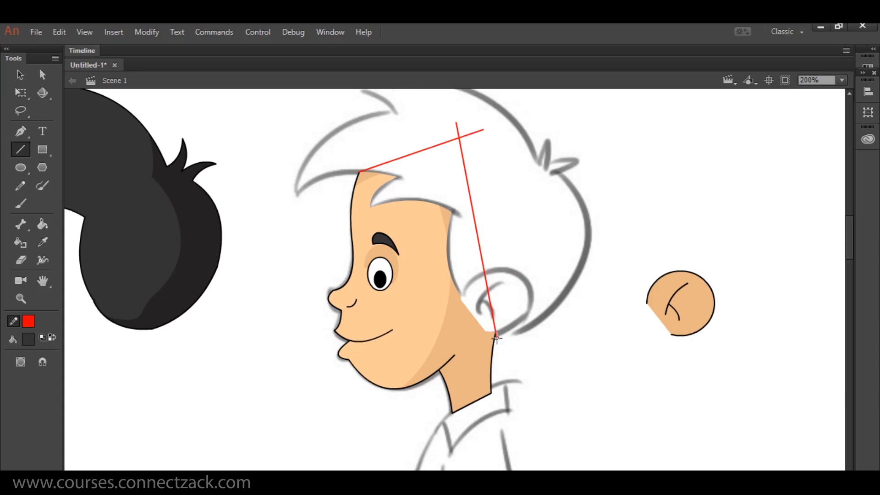
pyautogui.press('v')
pyautogui.moveTo(494, 310); pyautogui.dragTo(509, 293)
pyautogui.moveTo(397, 153); pyautogui.dragTo(392, 131)
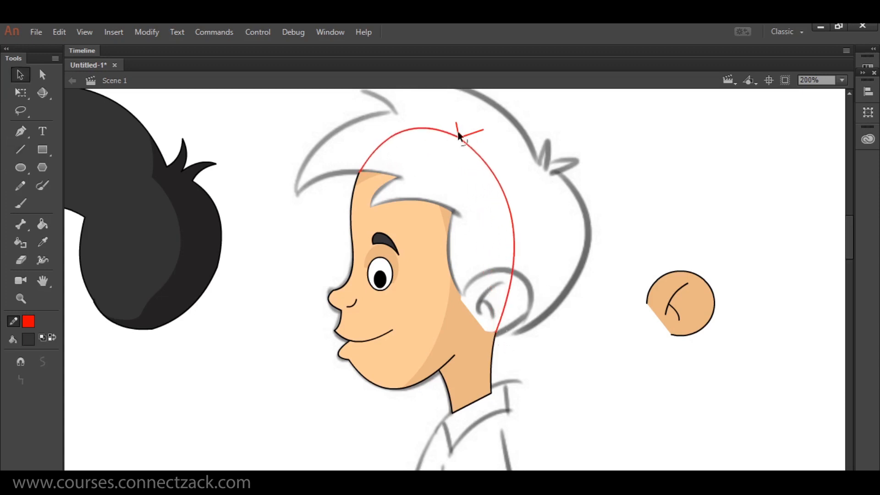
# Delete the overhanging red ends at the crown, shift the junction backward and bulge the back of the skull outward.
pyautogui.click(470, 134)
pyautogui.press('Delete')
pyautogui.click(458, 131)
pyautogui.press('Delete')
pyautogui.moveTo(460, 139); pyautogui.dragTo(480, 133)
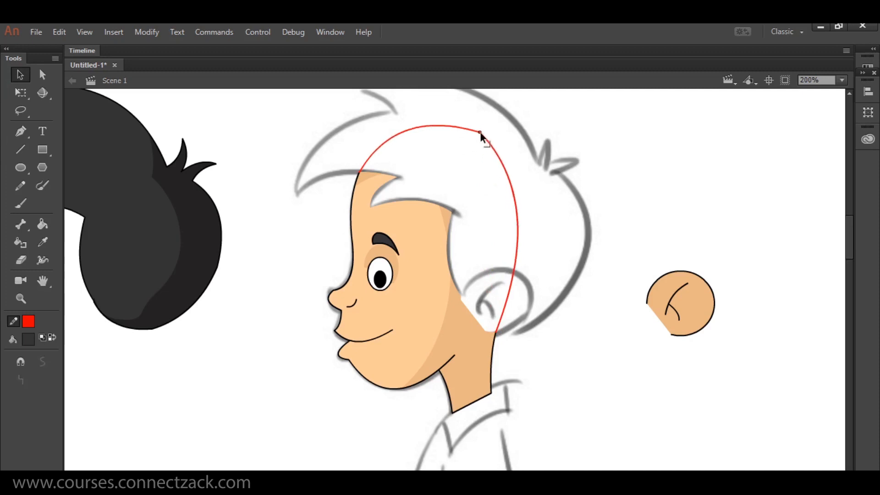
pyautogui.moveTo(515, 200); pyautogui.dragTo(535, 188)
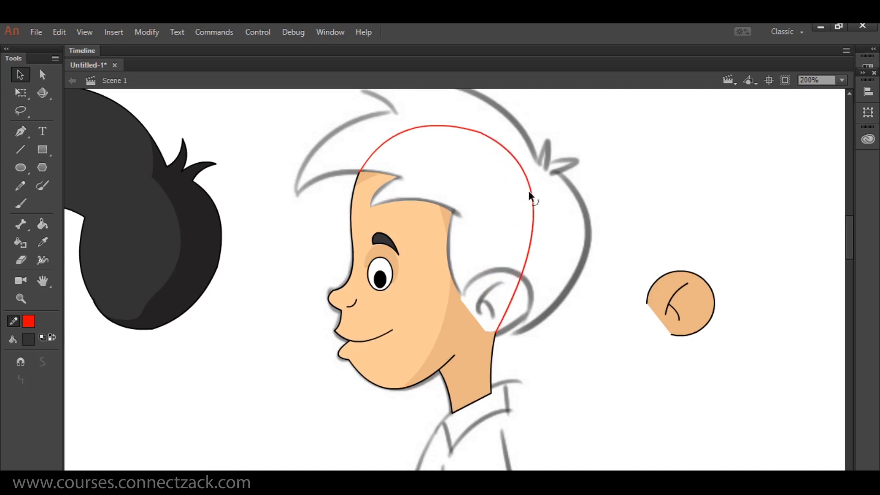
# Sample the darker skin shade from the neck and fill the empty skull area with it.
pyautogui.press('i')
pyautogui.click(474, 338)
pyautogui.click(486, 291)
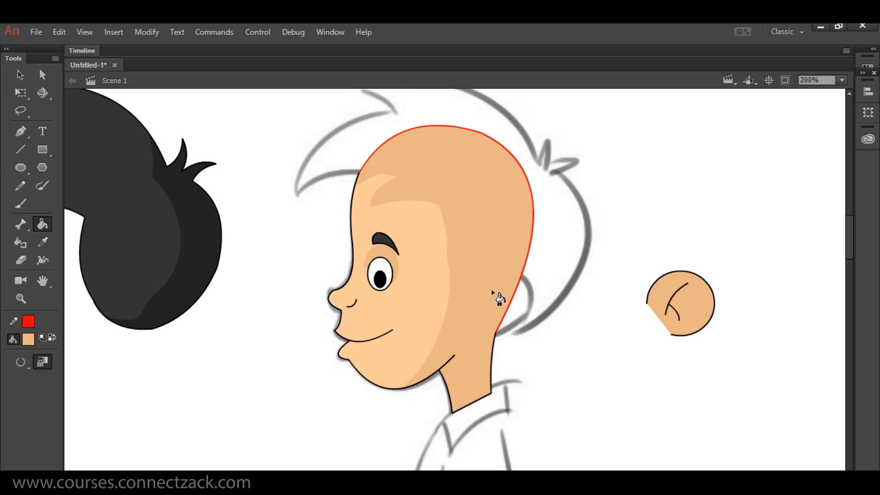
# Recolour the red skull outline black.
pyautogui.press('v')
pyautogui.click(514, 294)
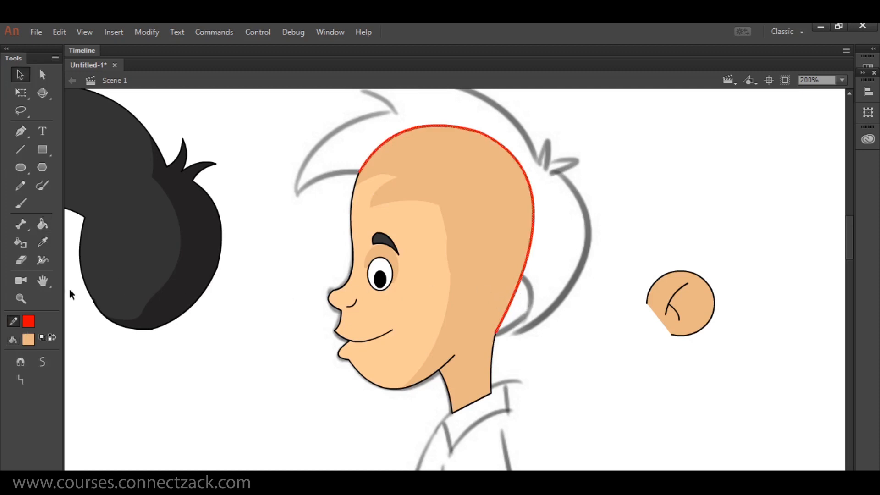
pyautogui.click(28, 321)
pyautogui.click(91, 369)
pyautogui.click(275, 356)
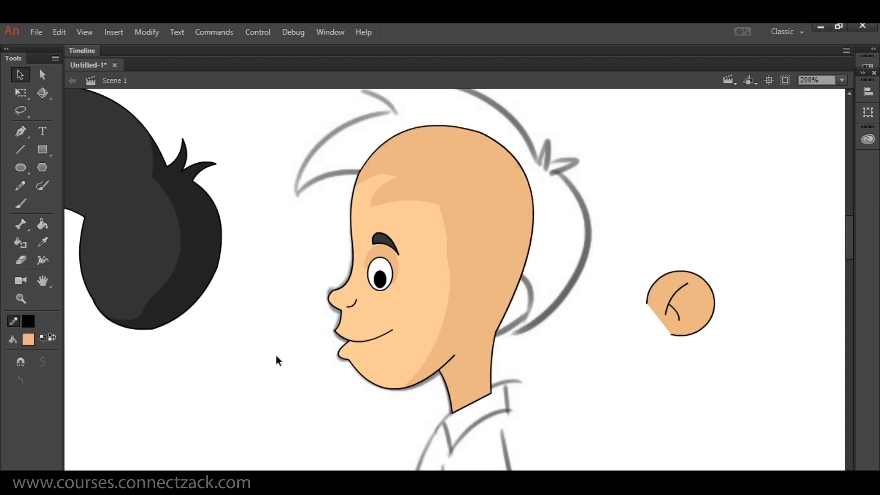
# Move the pupil to the empty area before the face and fill the hole it leaves in the eye with white.
pyautogui.click(384, 280)
pyautogui.moveTo(388, 286); pyautogui.dragTo(280, 273)
pyautogui.click(382, 263)
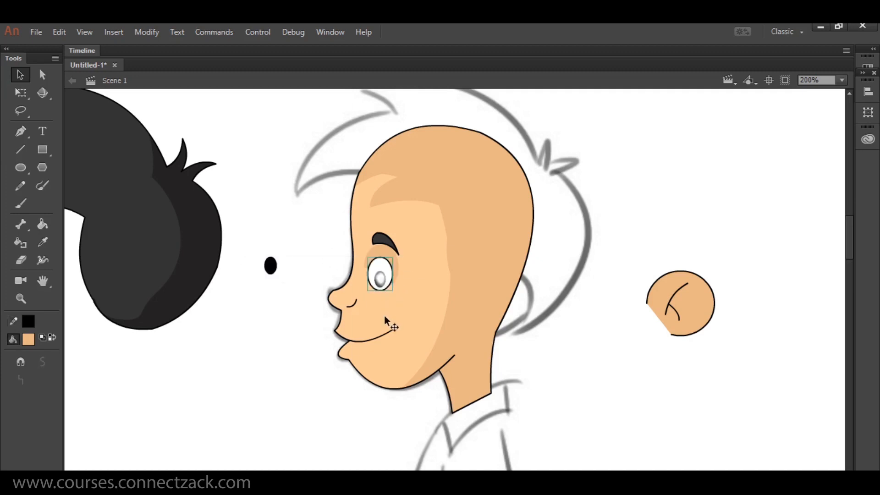
pyautogui.hotkey('ctrl', '=')
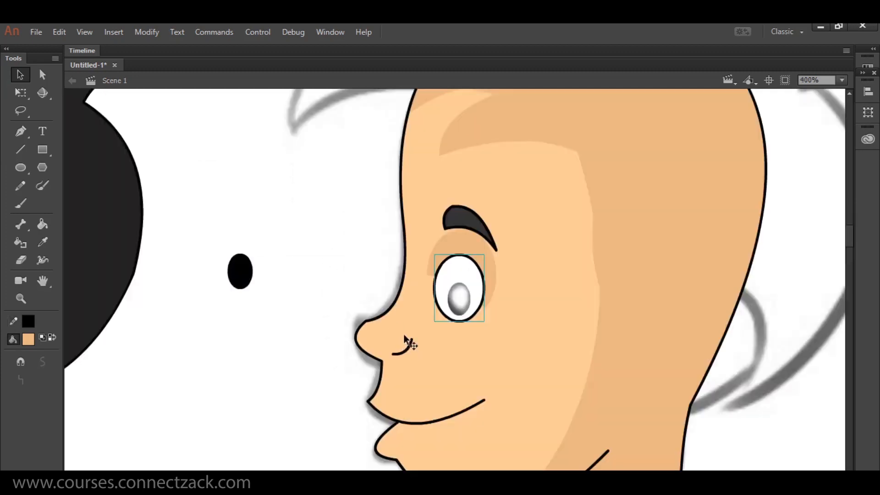
pyautogui.doubleClick(461, 270)
pyautogui.press('i')
pyautogui.click(469, 285)
pyautogui.click(464, 304)
pyautogui.press('v')
pyautogui.doubleClick(333, 254)
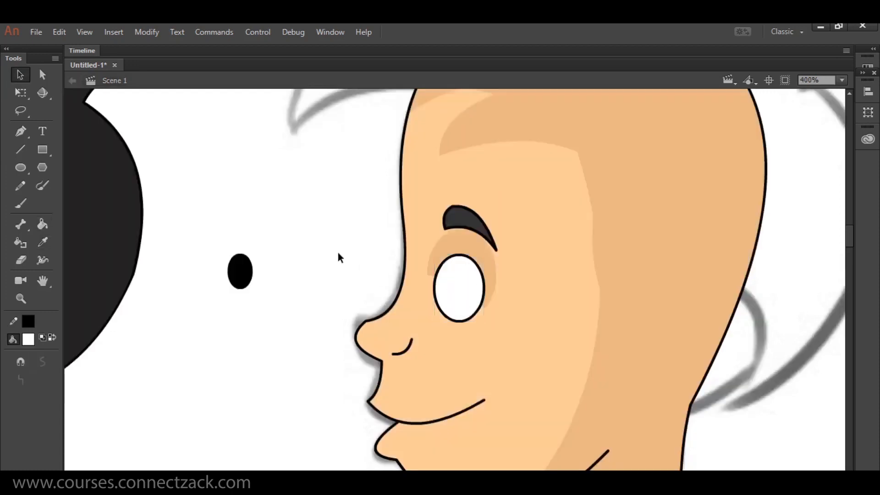
# Group the shadow around the eye, open the group and extend the shadow's front tip downward.
pyautogui.click(474, 246)
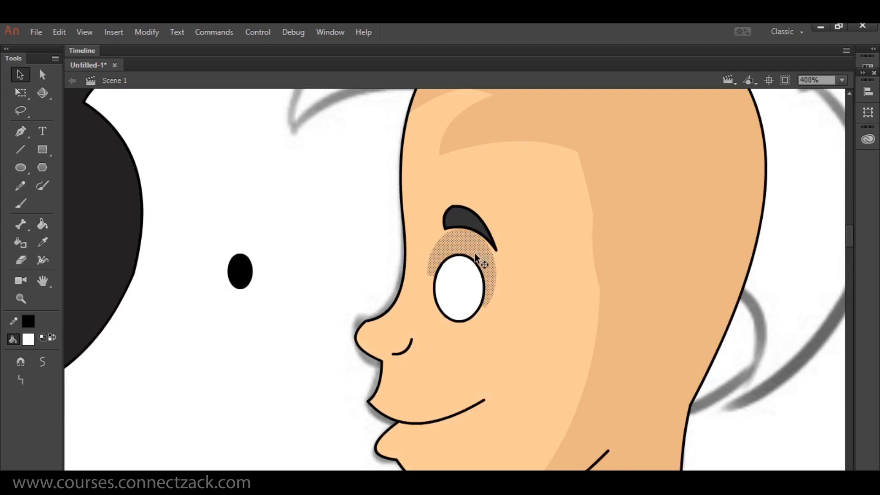
pyautogui.hotkey('ctrl', 'g')
pyautogui.doubleClick(478, 252)
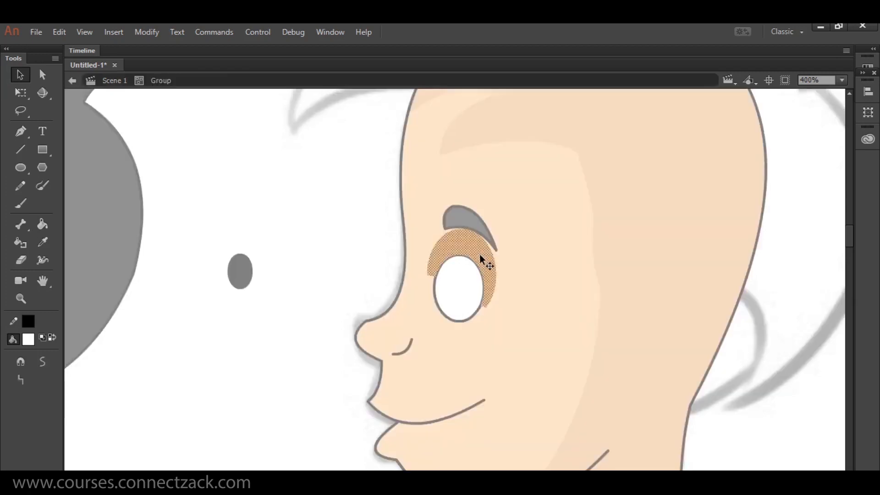
pyautogui.click(320, 266)
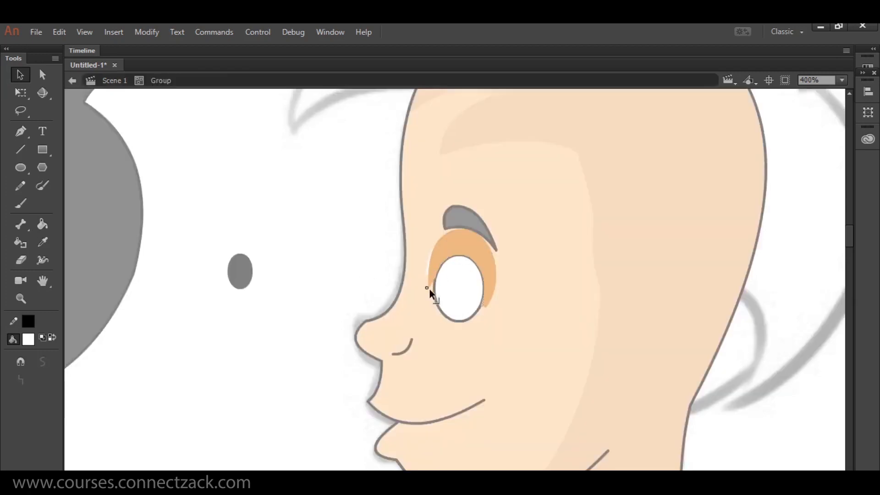
pyautogui.hotkey('ctrl', 'a')
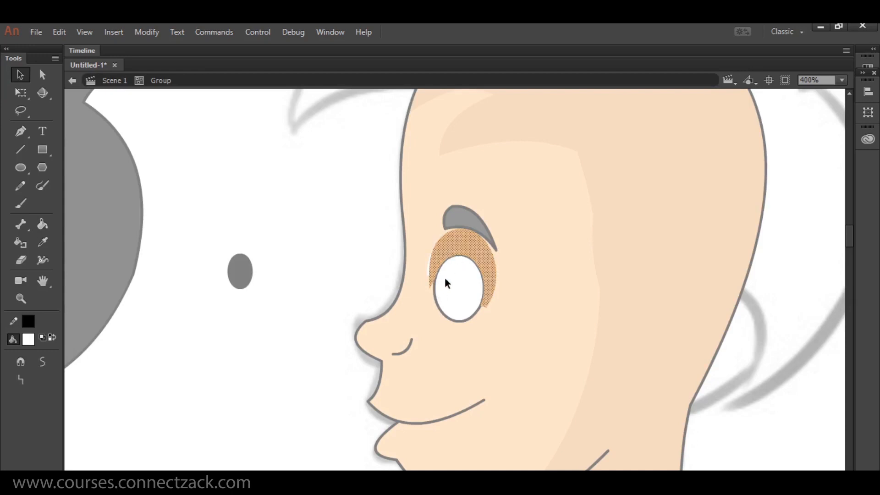
pyautogui.press('Delete')
pyautogui.hotkey('ctrl', 'z')
# Draw an upright oval on the face behind the eye and fill it with the shadow colour sampled from around the eye.
pyautogui.click(20, 167)
pyautogui.moveTo(514, 235); pyautogui.dragTo(576, 319)
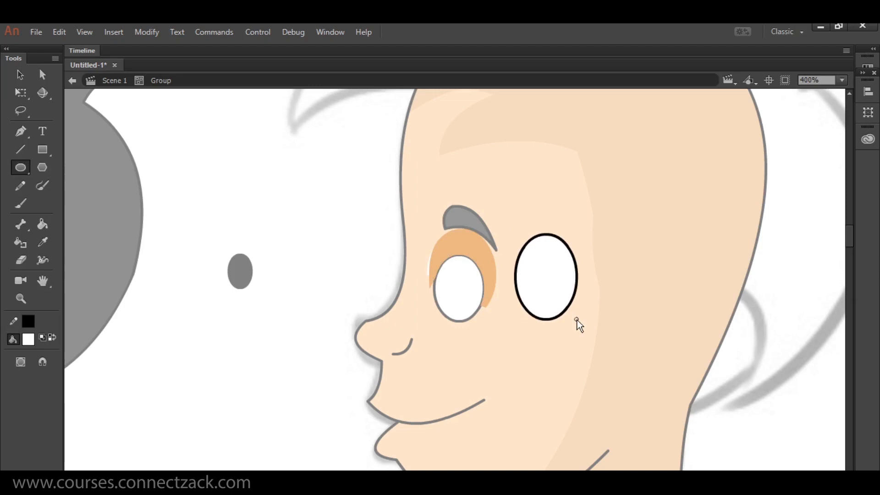
pyautogui.press('i')
pyautogui.click(486, 259)
pyautogui.click(532, 280)
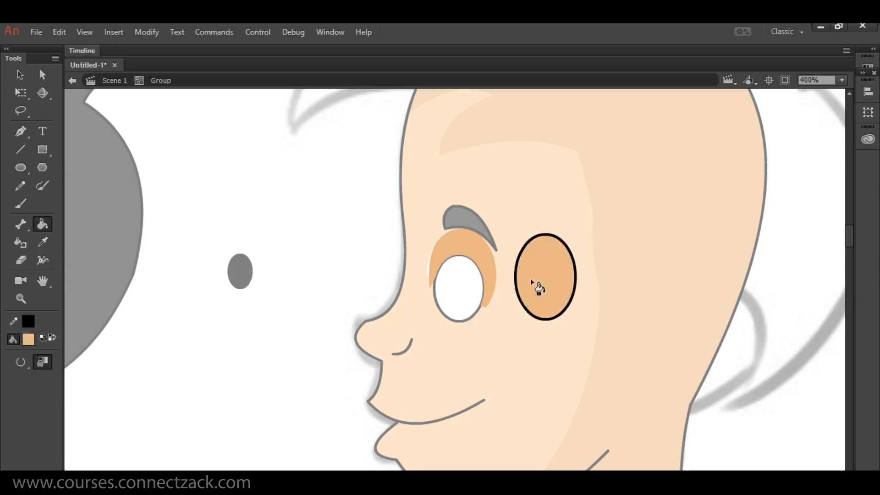
# Delete the new shadow oval's black outline and the old crescent-shaped shadow around the eye.
pyautogui.press('v')
pyautogui.click(542, 319)
pyautogui.press('Delete')
pyautogui.click(482, 259)
pyautogui.press('Delete')
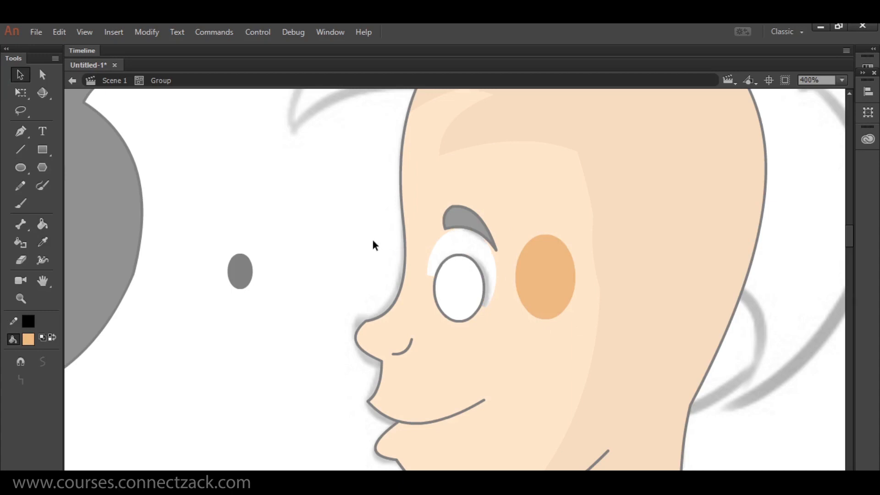
# Move the shadow oval to the empty area before the face and fill the gap around the eye with the light skin colour.
pyautogui.doubleClick(370, 240)
pyautogui.moveTo(552, 280); pyautogui.dragTo(337, 251)
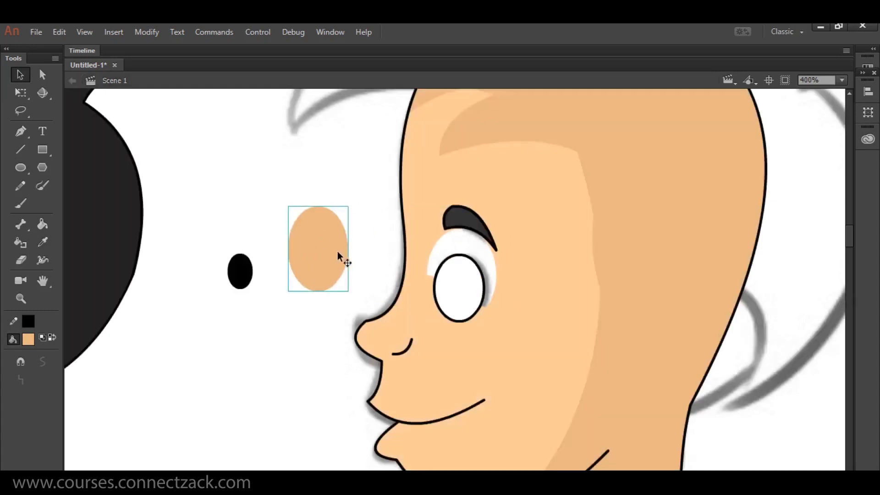
pyautogui.press('k')
pyautogui.click(448, 255)
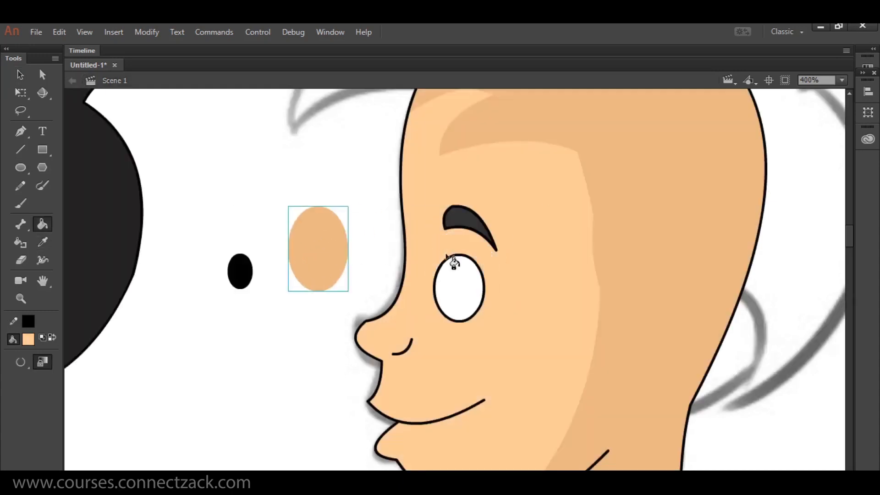
# Move the outlined white eyeball off the face to just below the shadow oval.
pyautogui.press('v')
pyautogui.doubleClick(458, 281)
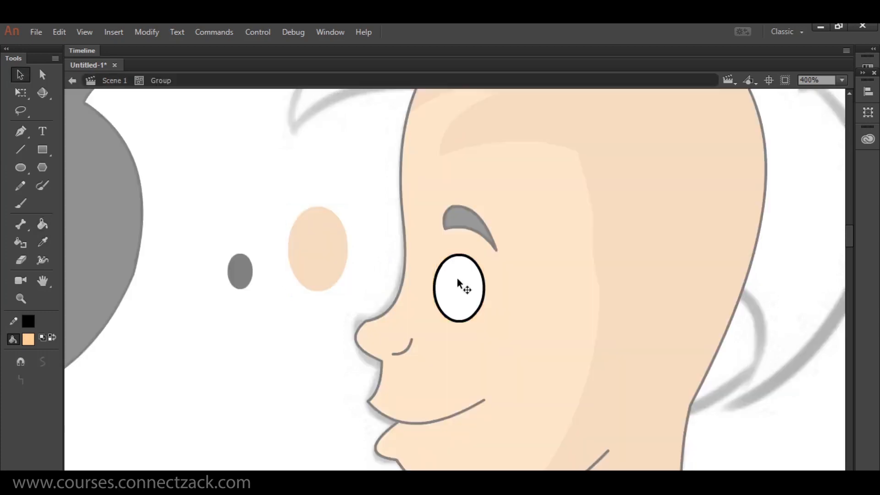
pyautogui.doubleClick(364, 264)
pyautogui.moveTo(467, 289); pyautogui.dragTo(314, 335)
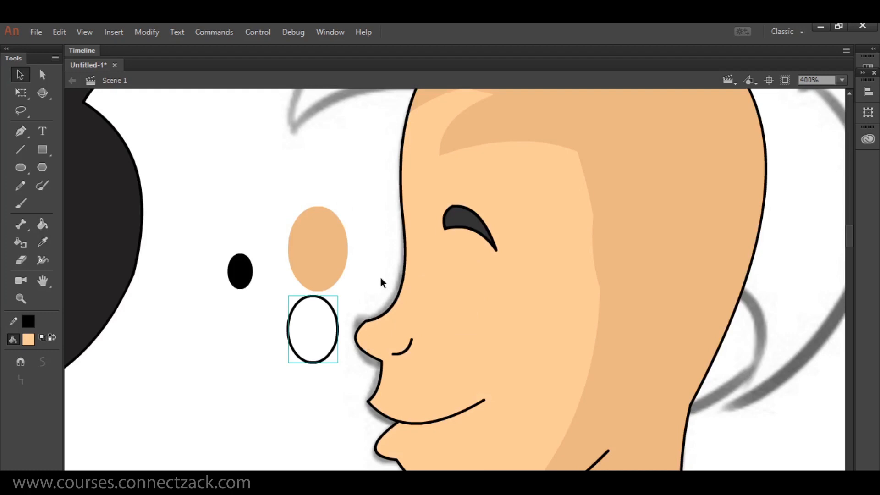
# Move the eyebrow above the shadow oval before the face and fill the gap it leaves with the light skin colour.
pyautogui.click(468, 218)
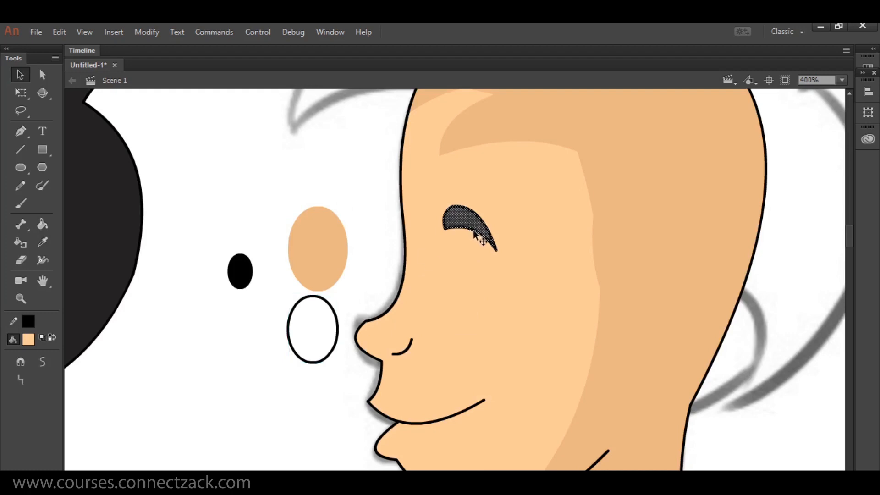
pyautogui.moveTo(474, 234); pyautogui.dragTo(333, 182)
pyautogui.click(377, 219)
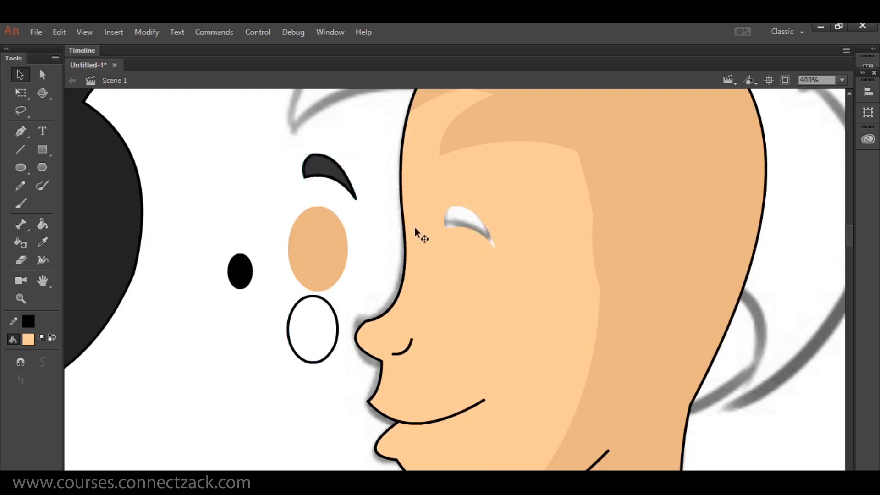
pyautogui.press('k')
pyautogui.click(468, 227)
# Move the hair farther from the face and shift the eyebrow, shadow oval, eyeball and pupil together toward the hair.
pyautogui.hotkey('ctrl', '-')
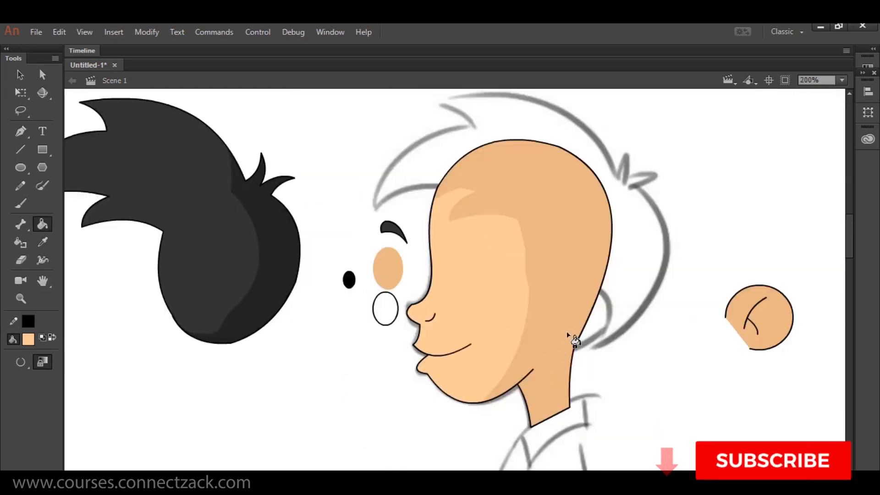
pyautogui.press('v')
pyautogui.click(279, 277)
pyautogui.moveTo(238, 289); pyautogui.dragTo(181, 320)
pyautogui.click(392, 230)
pyautogui.click(388, 266)
pyautogui.click(381, 300)
pyautogui.click(348, 285)
pyautogui.click(508, 313)
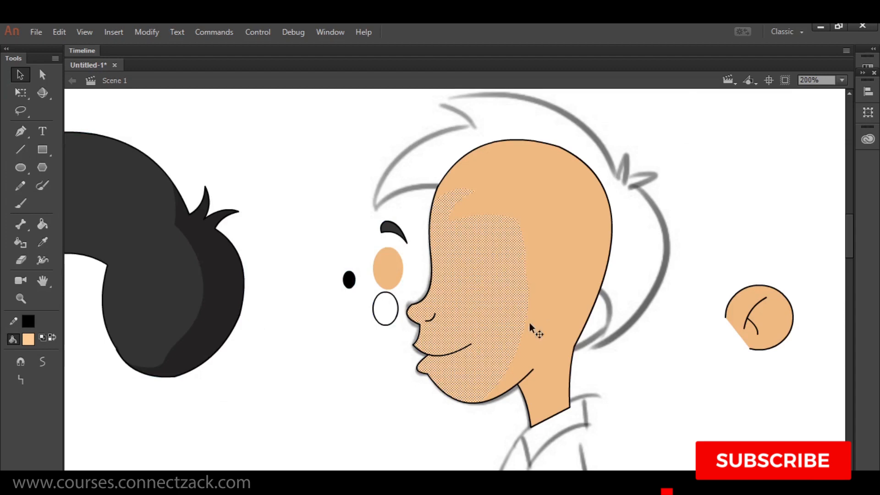
pyautogui.click(677, 301)
pyautogui.click(741, 325)
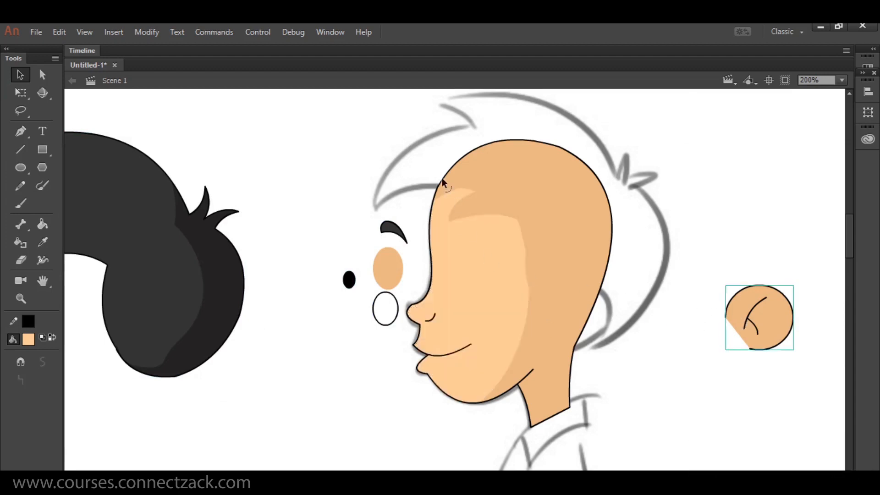
pyautogui.moveTo(310, 202); pyautogui.dragTo(272, 327)
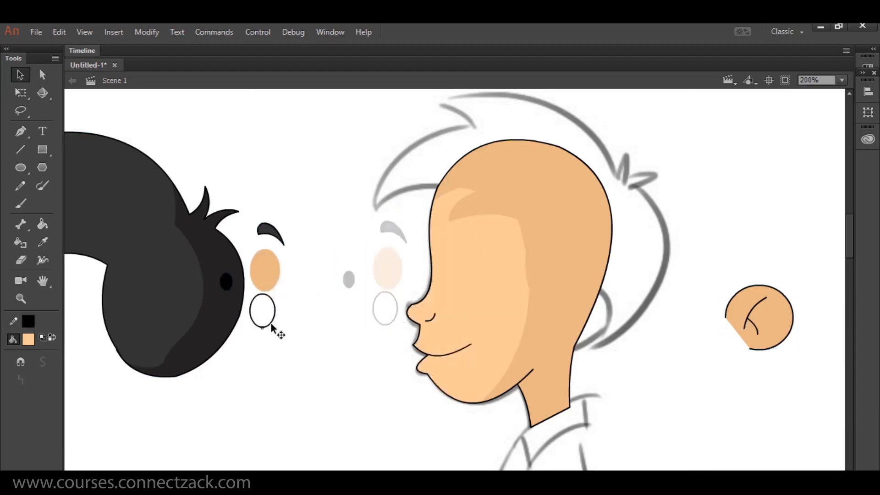
# Group all the head and neck shapes, then inside the group extend the neck's bottom edge downward into a rounded end.
pyautogui.moveTo(372, 125)
pyautogui.mouseDown()
pyautogui.moveTo(634, 362)
pyautogui.moveTo(623, 433)
pyautogui.mouseUp()
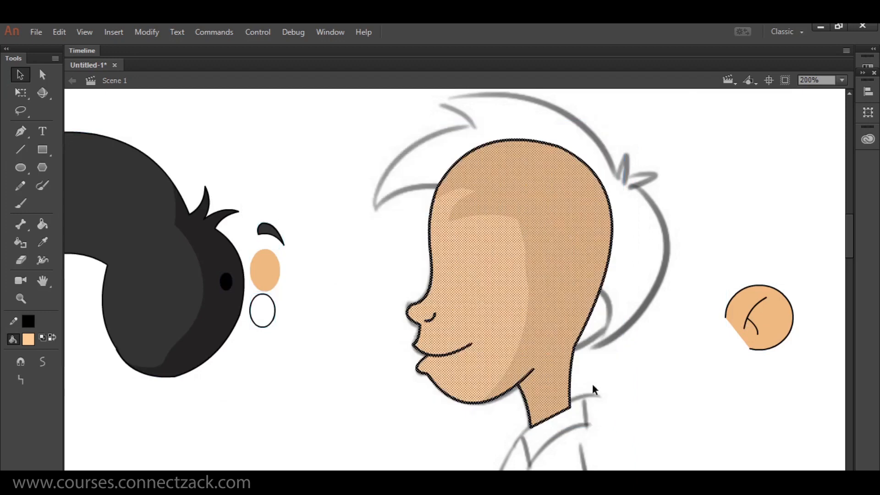
pyautogui.hotkey('ctrl', 'g')
pyautogui.scroll(-3, 550, 299)
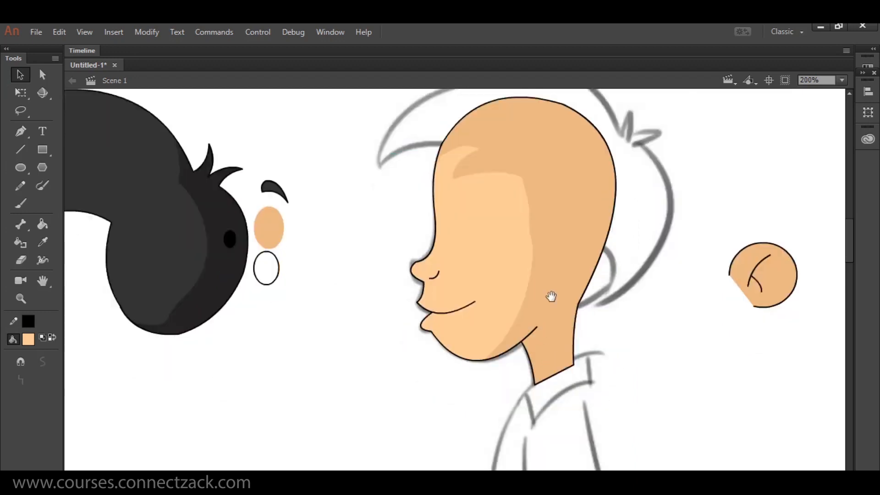
pyautogui.doubleClick(542, 298)
pyautogui.click(546, 299)
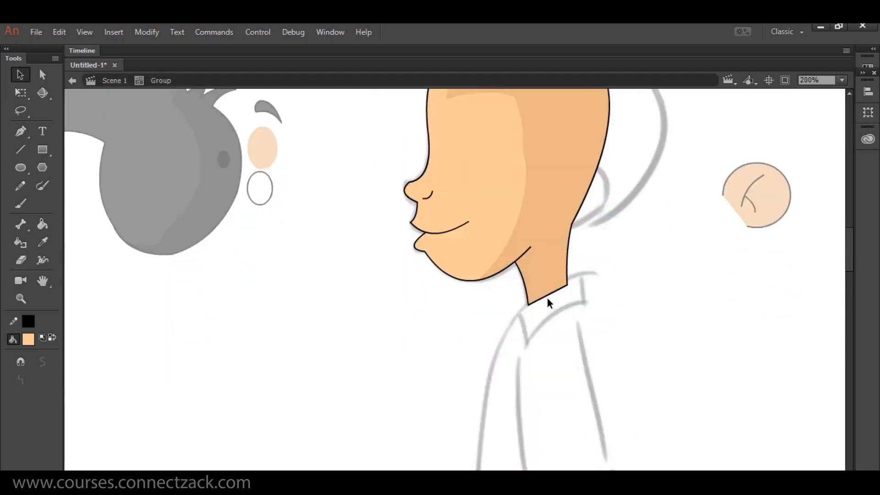
pyautogui.moveTo(546, 297); pyautogui.dragTo(542, 330)
pyautogui.moveTo(561, 297); pyautogui.dragTo(566, 320)
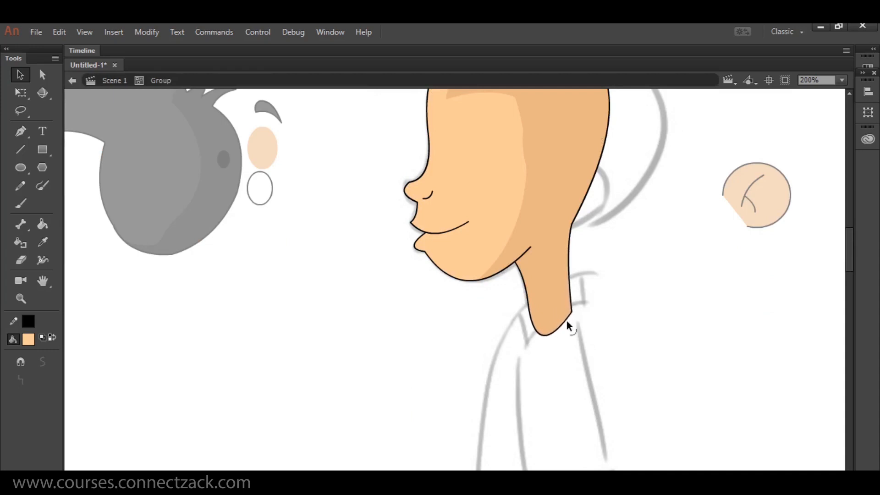
pyautogui.doubleClick(605, 316)
# Move the ear group onto the back edge of the head.
pyautogui.hotkey('ctrl', '1')
pyautogui.click(591, 300)
pyautogui.moveTo(602, 247); pyautogui.dragTo(526, 231)
pyautogui.hotkey('ctrl', '=')
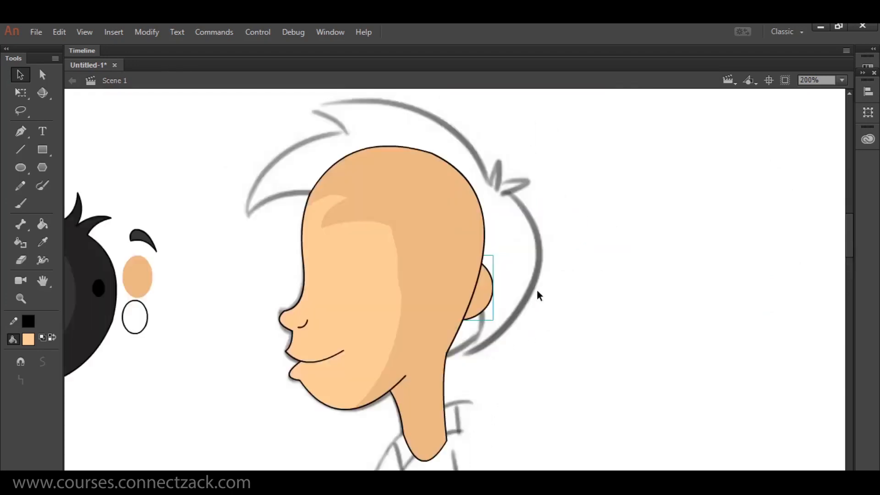
# Bring the ear to the front of the stacking order and adjust its position on the back of the head.
pyautogui.moveTo(523, 272); pyautogui.dragTo(619, 226)
pyautogui.rightClick(583, 262)
pyautogui.click(585, 257)
pyautogui.click(601, 264)
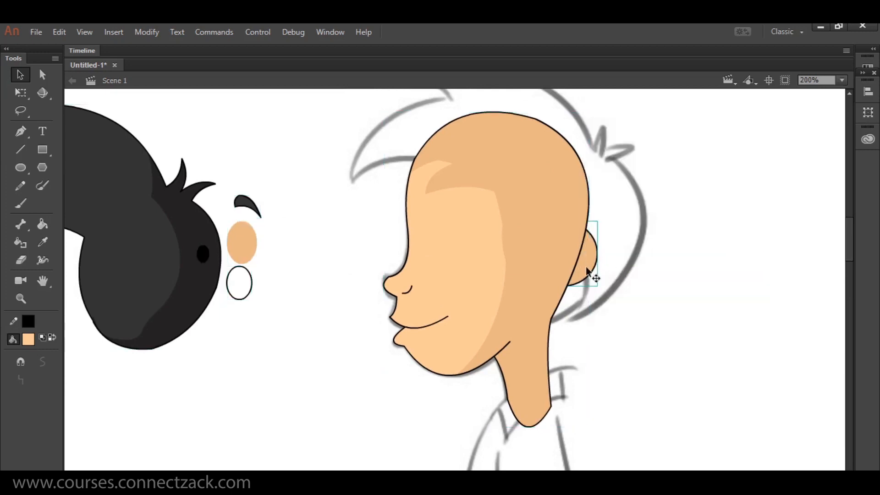
pyautogui.rightClick(586, 268)
pyautogui.moveTo(625, 316)
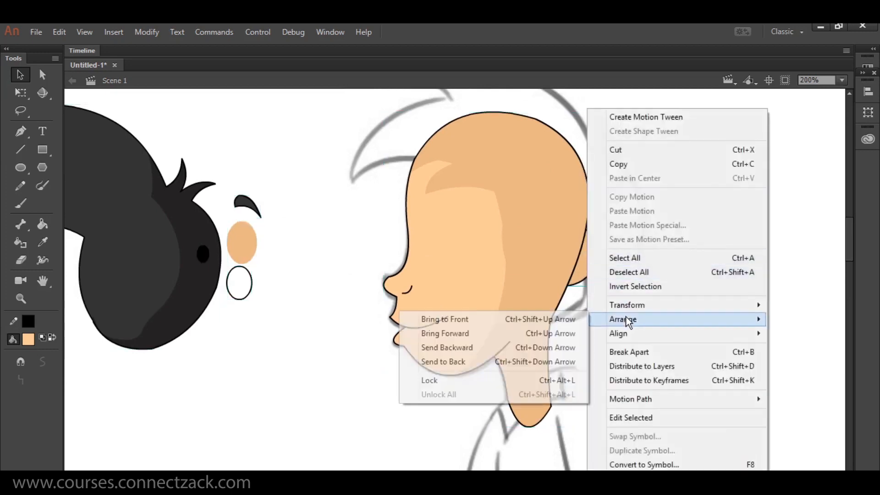
pyautogui.click(491, 320)
pyautogui.moveTo(580, 265); pyautogui.dragTo(577, 267)
pyautogui.click(596, 262)
# Fit the hair group over the head sketch and arrange it in front of the head but behind the ear.
pyautogui.moveTo(160, 293); pyautogui.dragTo(577, 257)
pyautogui.rightClick(622, 213)
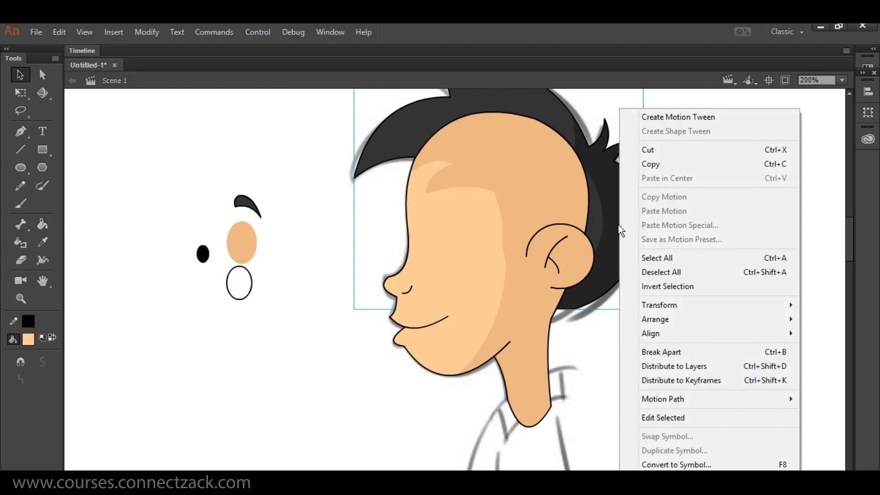
pyautogui.moveTo(671, 320)
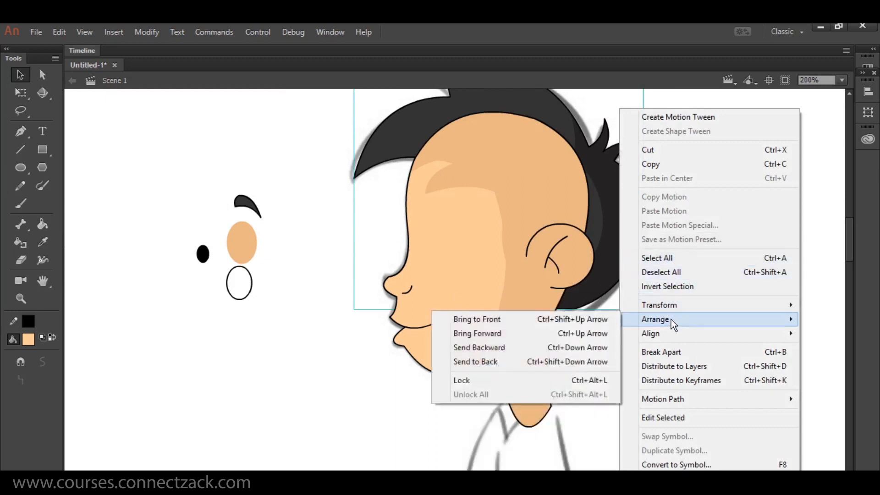
pyautogui.click(527, 319)
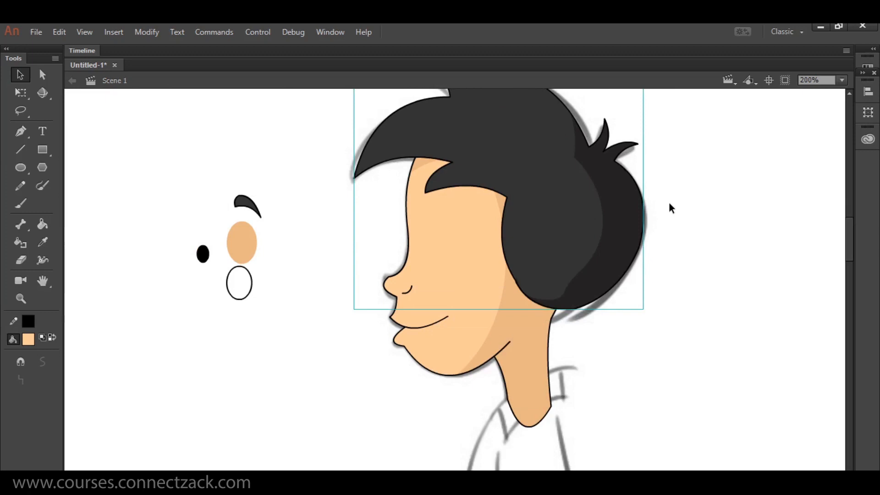
pyautogui.hotkey('ctrl', 'Down')
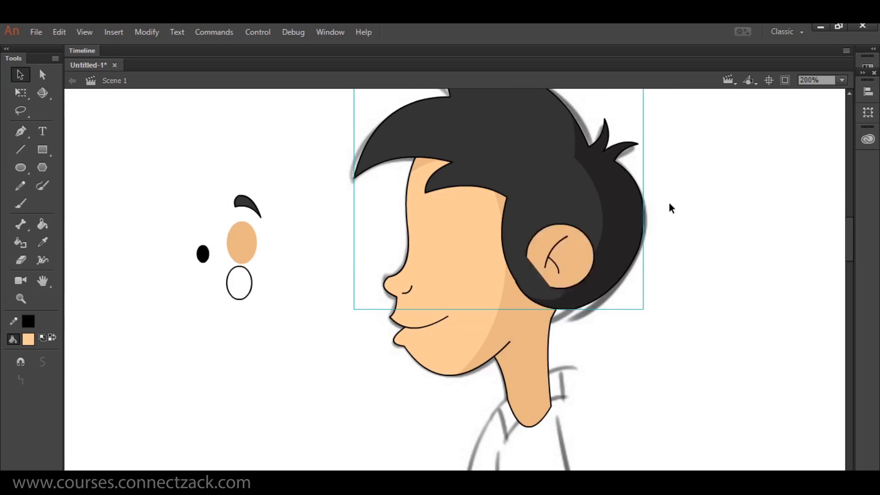
pyautogui.hotkey('ctrl', 'Down')
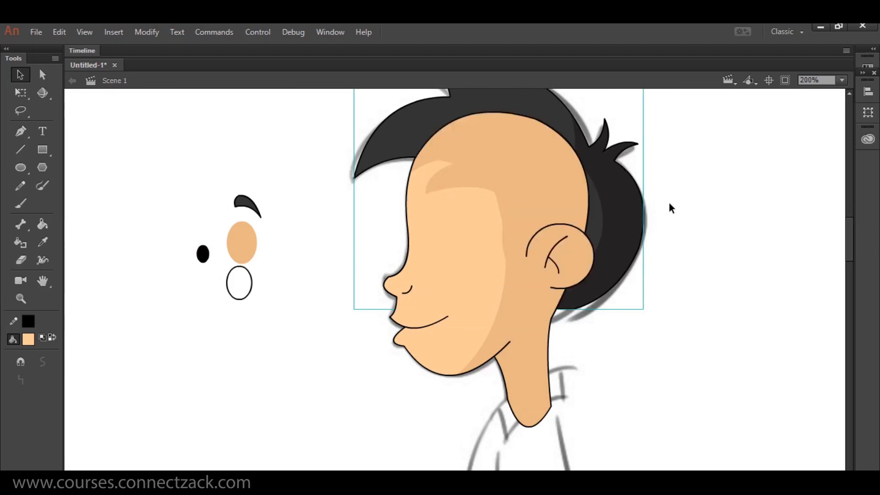
pyautogui.hotkey('ctrl', 'Up')
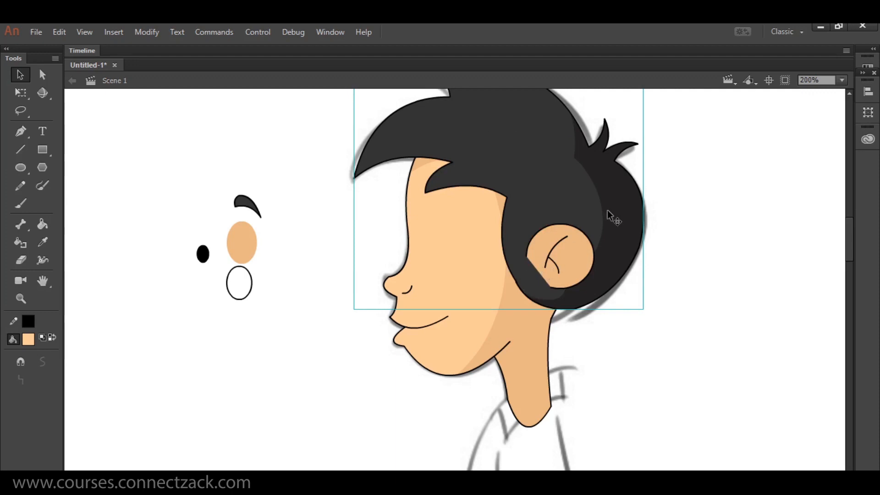
# Shift the ear slightly forward toward the face.
pyautogui.moveTo(550, 259)
pyautogui.mouseDown()
pyautogui.moveTo(528, 267)
pyautogui.moveTo(551, 261)
pyautogui.mouseUp()
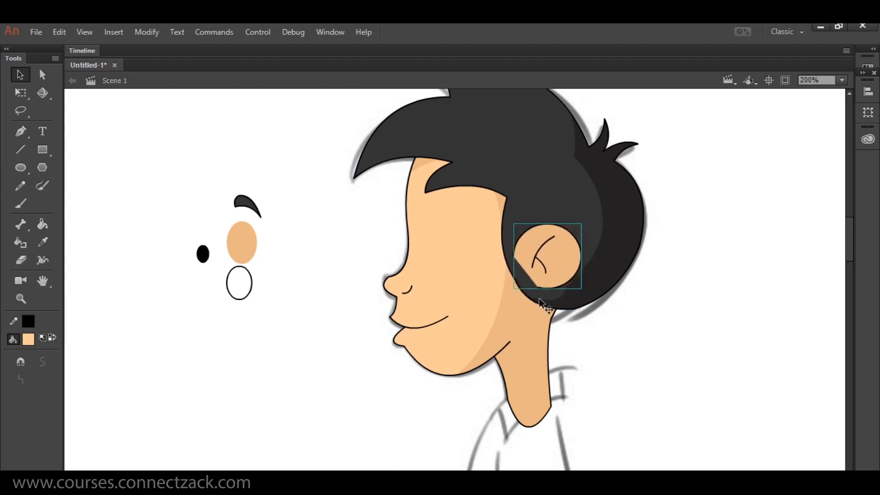
pyautogui.doubleClick(540, 298)
pyautogui.doubleClick(591, 336)
pyautogui.click(590, 337)
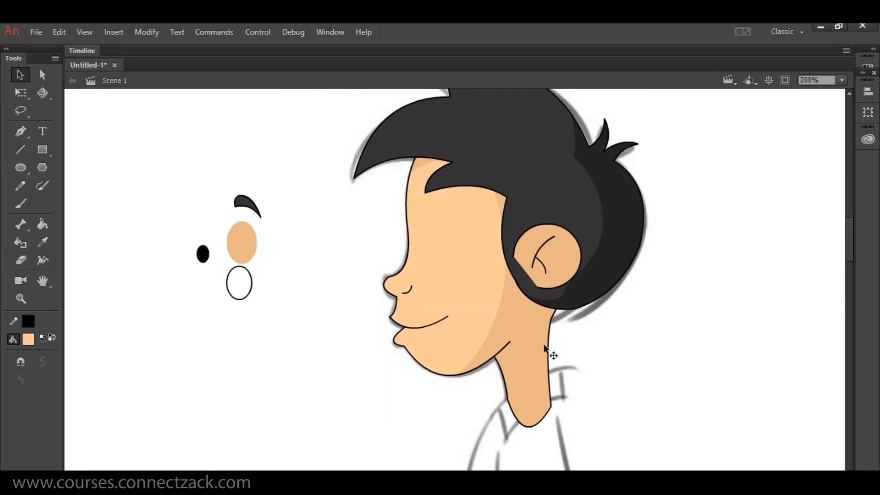
pyautogui.doubleClick(545, 349)
pyautogui.doubleClick(609, 327)
pyautogui.click(623, 325)
# Open the hair group, draw a line from the sideburn's top corner to behind the ear and bend it into a curve.
pyautogui.doubleClick(568, 301)
pyautogui.click(588, 305)
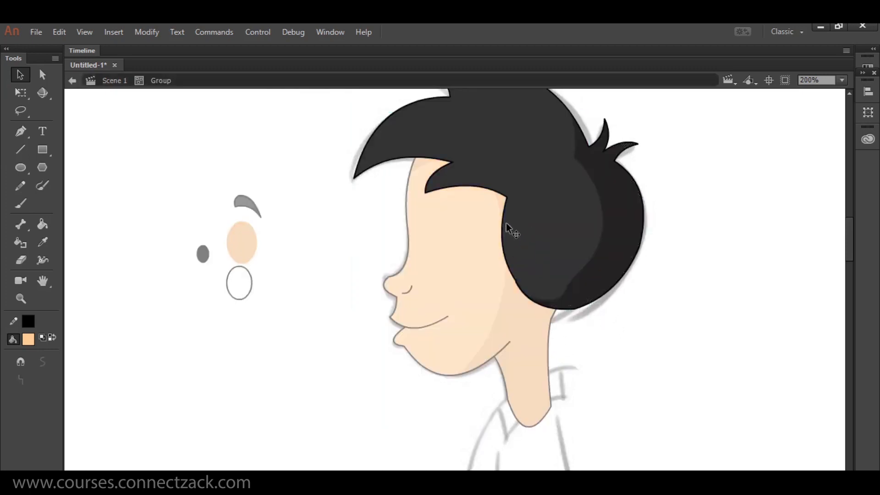
pyautogui.press('n')
pyautogui.moveTo(505, 198); pyautogui.dragTo(580, 320)
pyautogui.press('v')
pyautogui.moveTo(543, 262); pyautogui.dragTo(524, 270)
# Delete the hair fill and outlines cut off below the curved line, remove the leftover line end and leave the hair group.
pyautogui.click(527, 281)
pyautogui.press('Delete')
pyautogui.click(557, 302)
pyautogui.press('Delete')
pyautogui.click(542, 305)
pyautogui.press('Delete')
pyautogui.click(515, 279)
pyautogui.press('Delete')
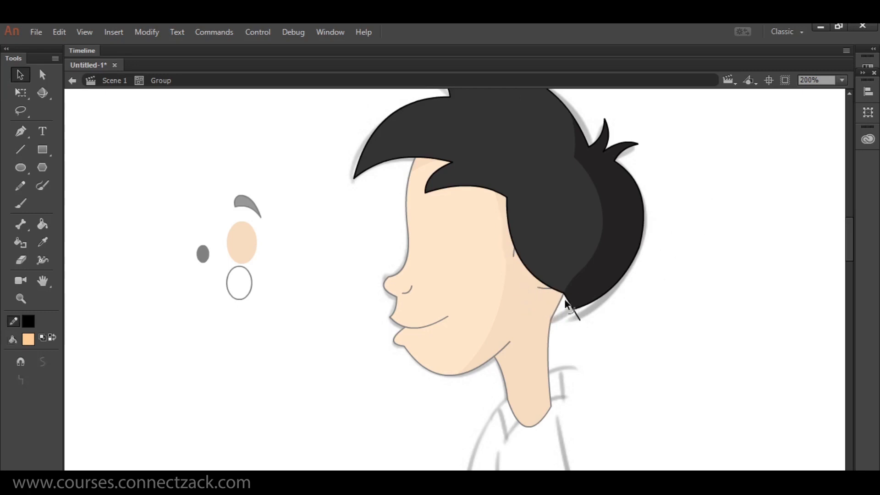
pyautogui.click(570, 315)
pyautogui.doubleClick(568, 321)
pyautogui.click(585, 348)
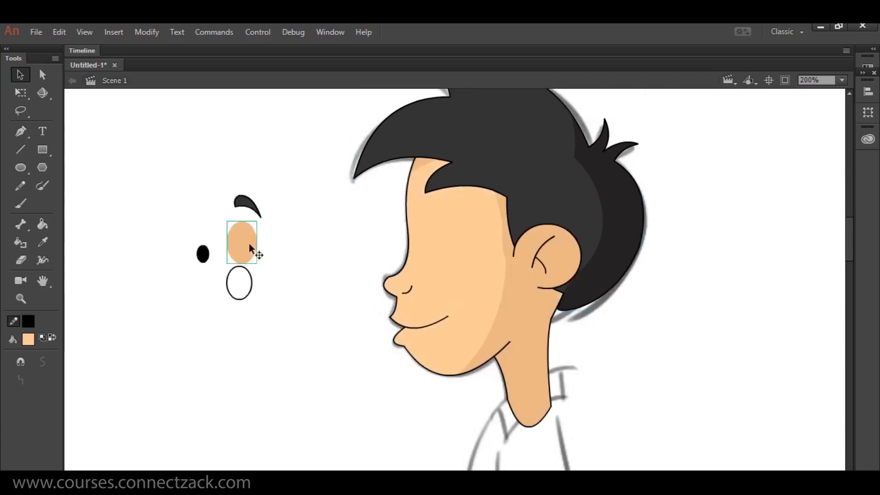
# Move the shadow oval slightly aside and bring the eyebrow, shadow oval, eyeball and pupil to the front together.
pyautogui.moveTo(246, 245); pyautogui.dragTo(289, 243)
pyautogui.moveTo(194, 225); pyautogui.dragTo(328, 335)
pyautogui.rightClick(282, 239)
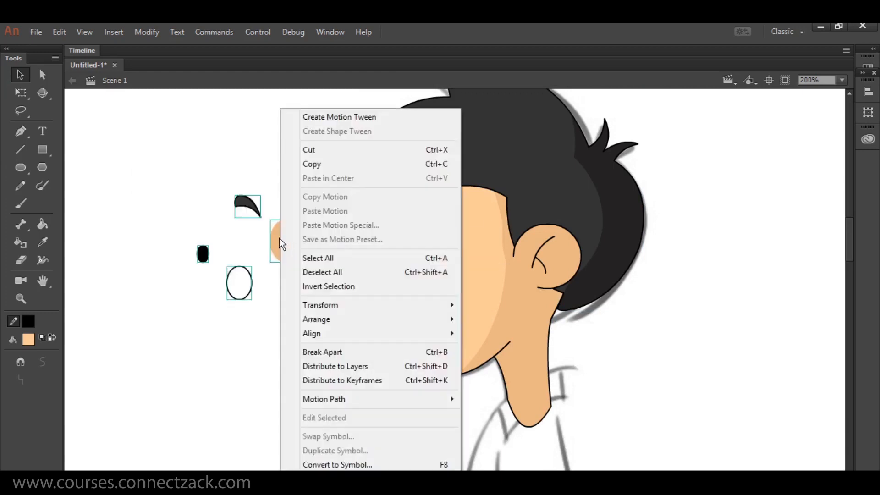
pyautogui.moveTo(359, 305)
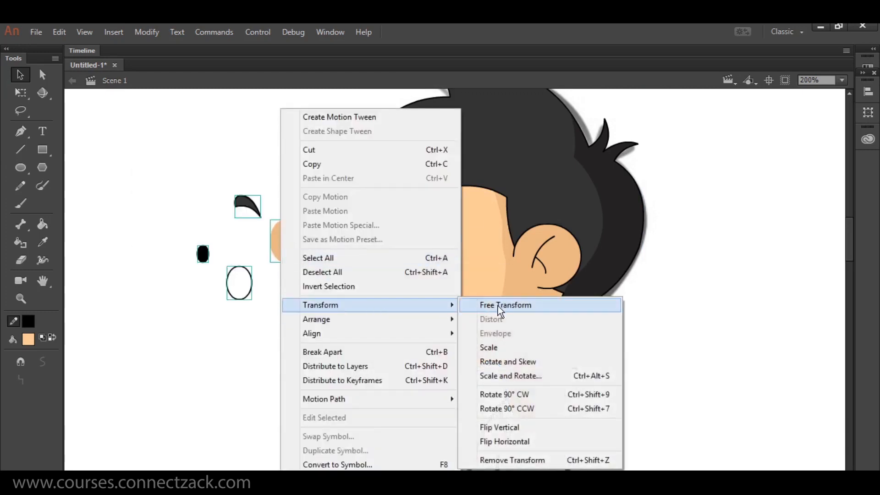
pyautogui.moveTo(426, 319)
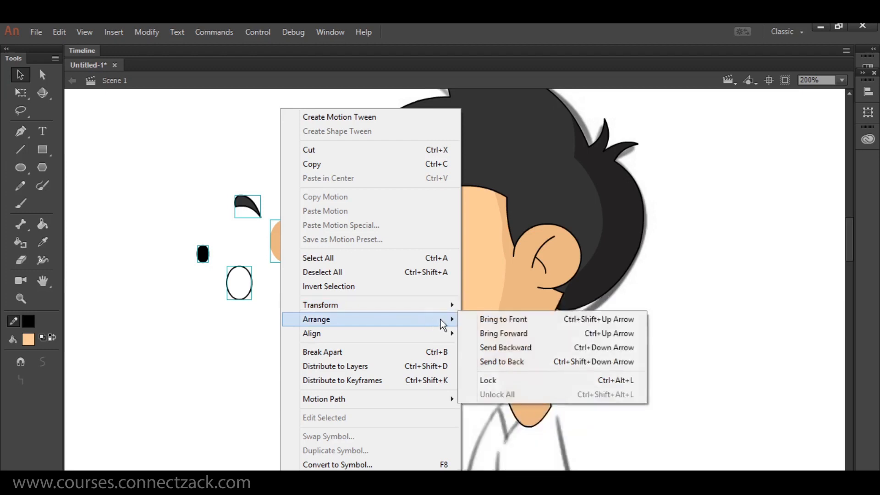
pyautogui.click(499, 320)
pyautogui.click(282, 328)
# Place the shadow oval and the eyeball at the eye position on the face and bring the eyeball to the front.
pyautogui.moveTo(290, 243); pyautogui.dragTo(442, 247)
pyautogui.moveTo(249, 289); pyautogui.dragTo(421, 260)
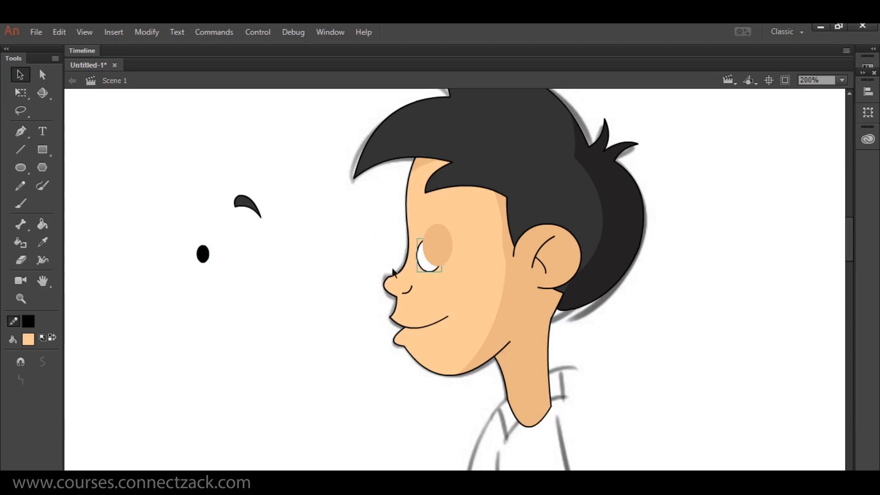
pyautogui.rightClick(422, 262)
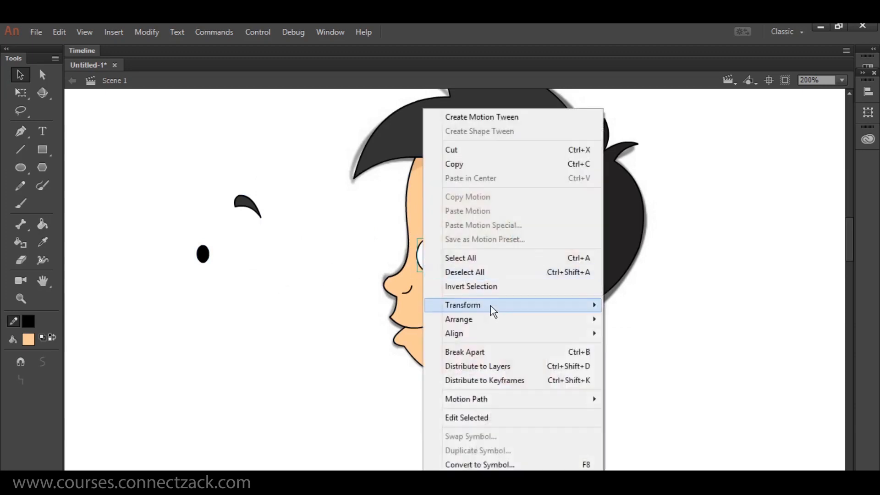
pyautogui.moveTo(519, 319)
pyautogui.click(633, 320)
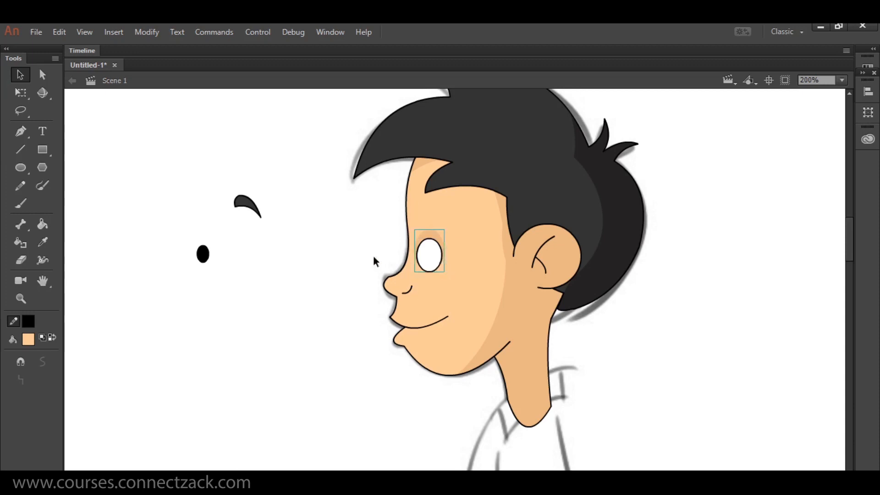
# Place the eyebrow above the eye, bring the pupil to the front and set it in the lower part of the eyeball.
pyautogui.moveTo(248, 204); pyautogui.dragTo(427, 215)
pyautogui.moveTo(203, 254); pyautogui.dragTo(421, 262)
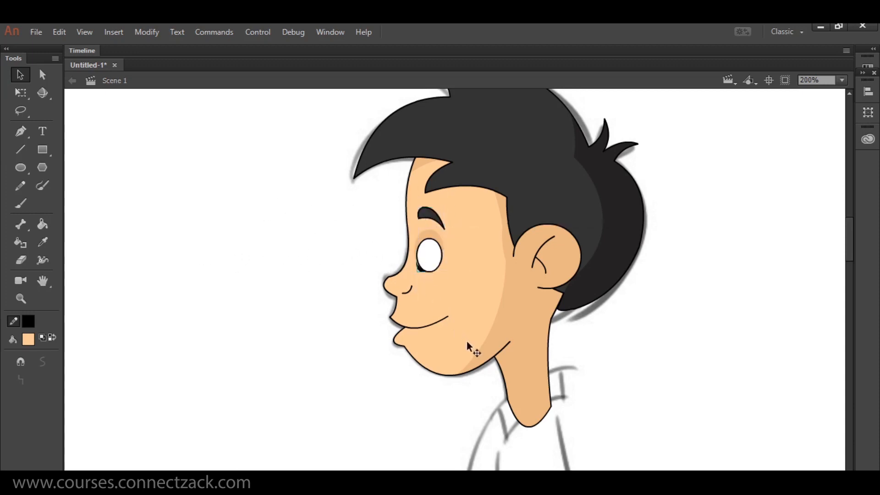
pyautogui.hotkey('ctrl', '=')
pyautogui.hotkey('ctrl', '=')
pyautogui.rightClick(449, 309)
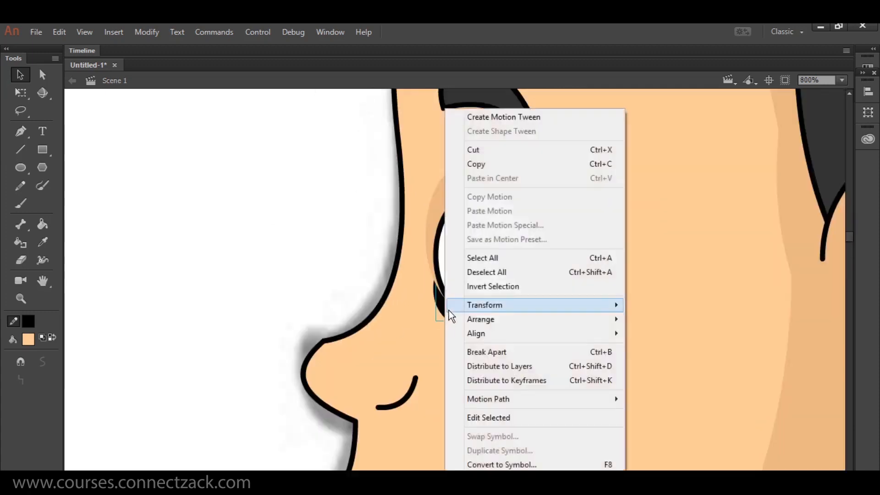
pyautogui.moveTo(489, 319)
pyautogui.click(667, 319)
pyautogui.moveTo(470, 293); pyautogui.dragTo(490, 294)
pyautogui.hotkey('ctrl', '-')
pyautogui.hotkey('ctrl', '-')
pyautogui.hotkey('ctrl', '-')
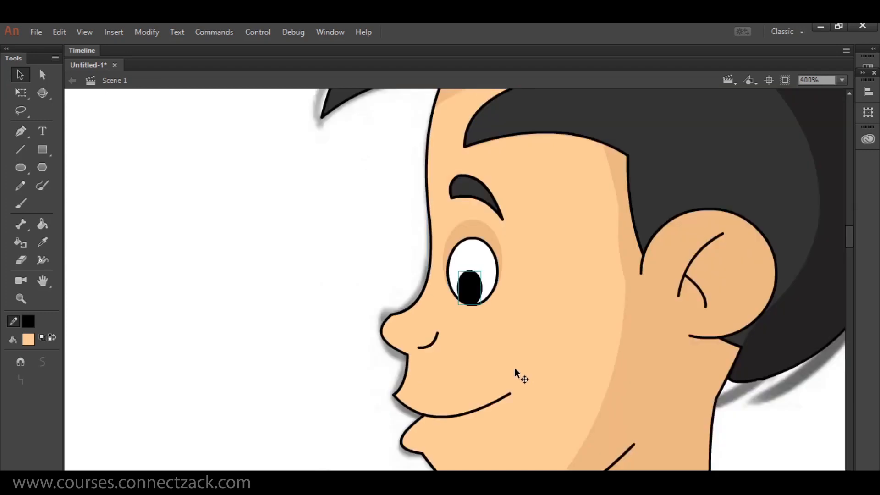
# Check the hair group's shape behind the ear and shift the ear slightly forward and down.
pyautogui.click(549, 307)
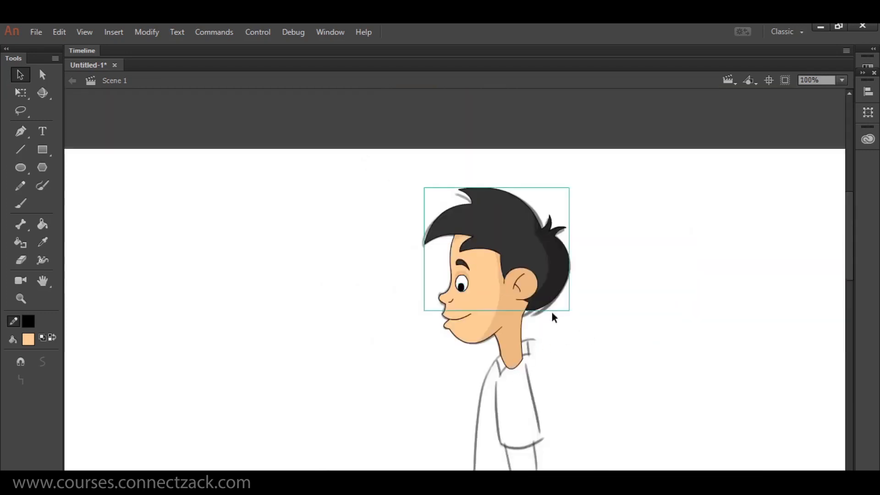
pyautogui.hotkey('ctrl', '=')
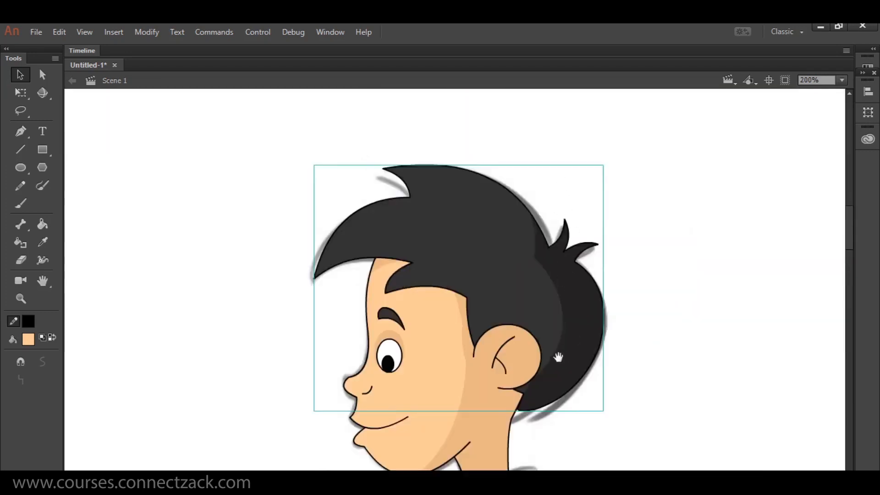
pyautogui.moveTo(561, 359); pyautogui.dragTo(541, 264)
pyautogui.doubleClick(505, 303)
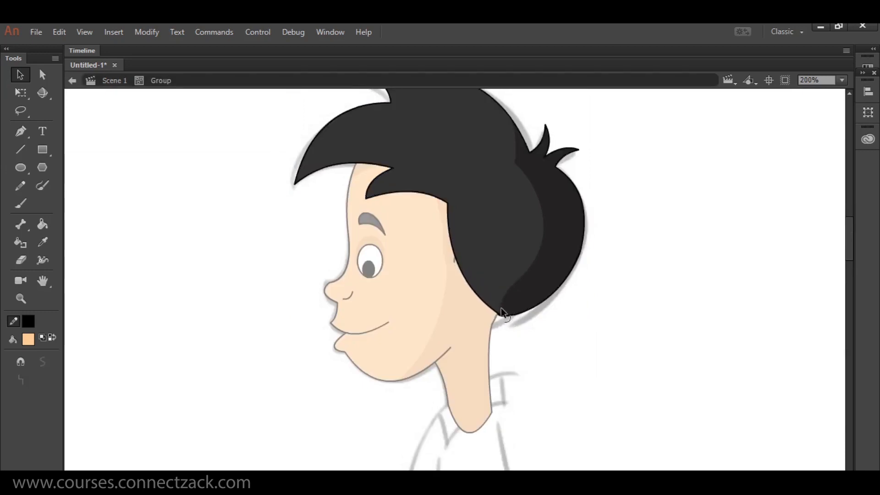
pyautogui.doubleClick(531, 352)
pyautogui.moveTo(493, 284); pyautogui.dragTo(485, 289)
pyautogui.hotkey('ctrl', '1')
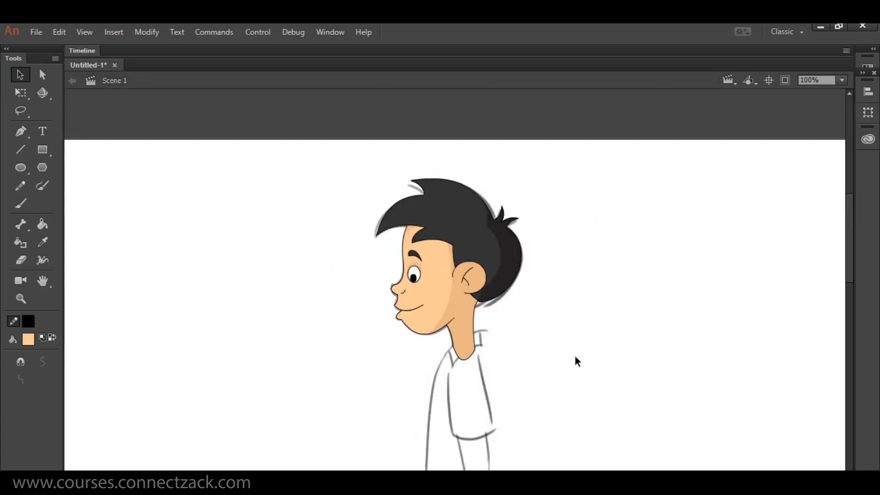
# Select all the head parts to review their groups and try rotating the hair and the ear separately with Free Transform.
pyautogui.moveTo(316, 147); pyautogui.dragTo(608, 365)
pyautogui.moveTo(565, 291); pyautogui.dragTo(606, 276)
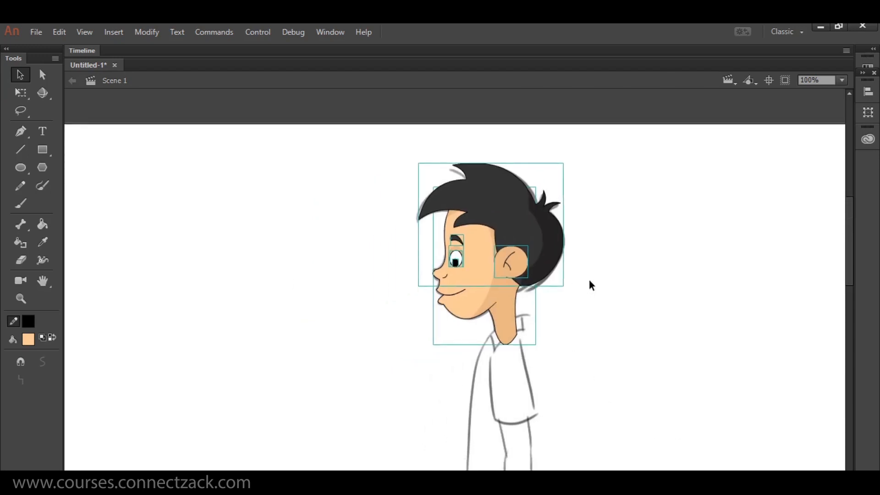
pyautogui.click(595, 272)
pyautogui.click(550, 246)
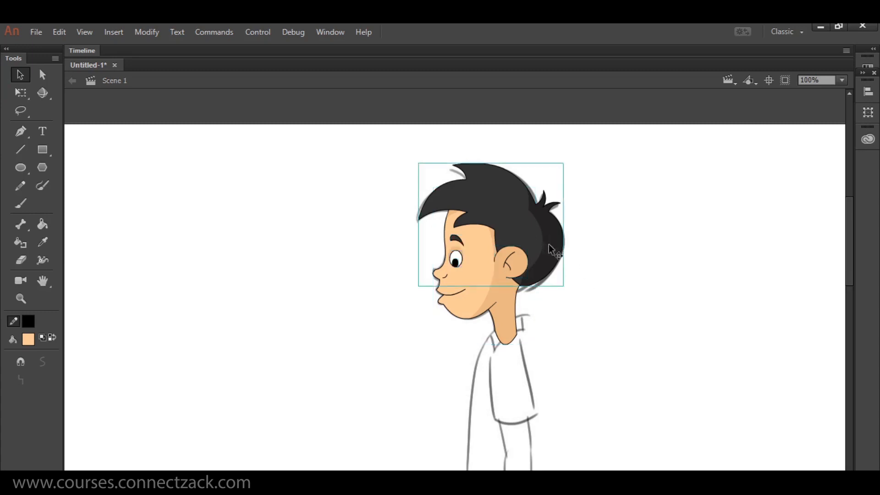
pyautogui.press('q')
pyautogui.moveTo(570, 163); pyautogui.dragTo(572, 166)
pyautogui.hotkey('ctrl', 'z')
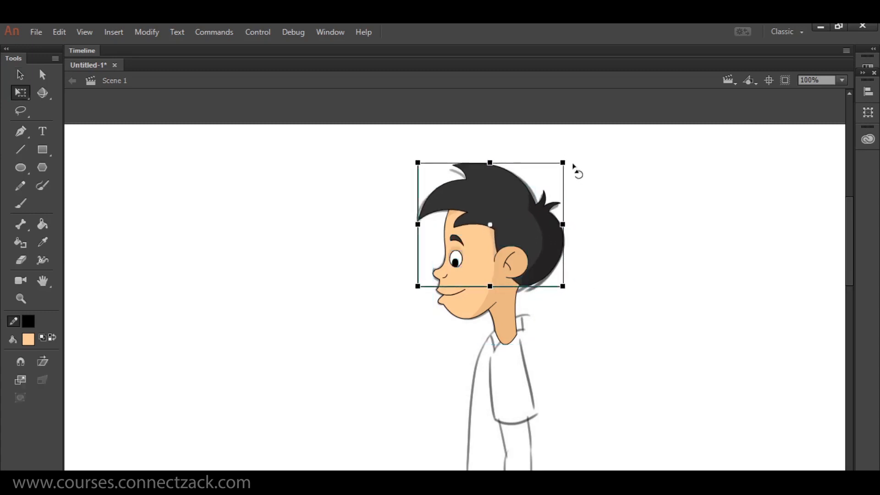
pyautogui.click(519, 263)
pyautogui.moveTo(532, 243); pyautogui.dragTo(534, 246)
pyautogui.click(596, 248)
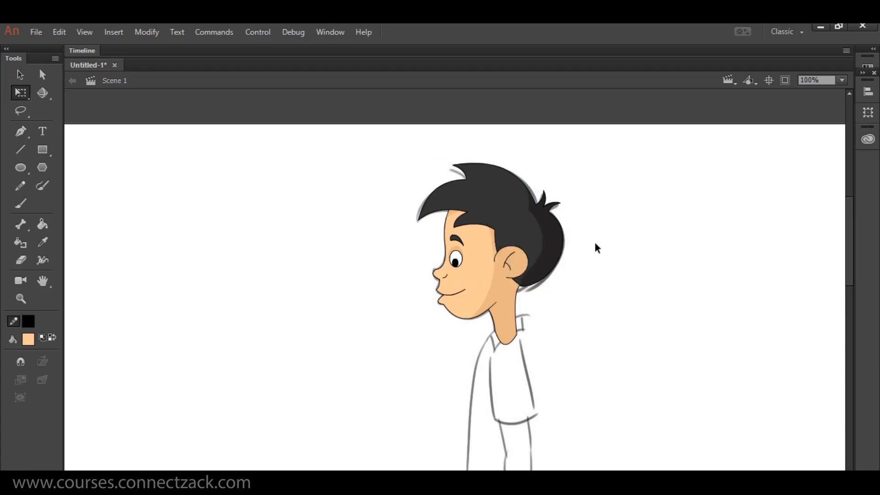
# Try moving the eyebrow on its own, and the eyeball, shadow oval and pupil together, undoing the last move.
pyautogui.click(455, 238)
pyautogui.hotkey('ctrl', '=')
pyautogui.hotkey('ctrl', '=')
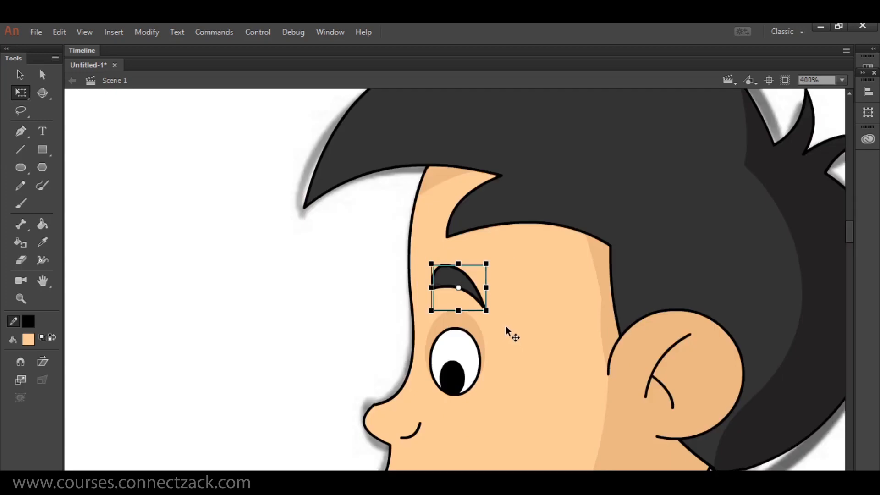
pyautogui.press('v')
pyautogui.moveTo(472, 295); pyautogui.dragTo(477, 276)
pyautogui.click(466, 293)
pyautogui.keyDown('shift'); pyautogui.click(457, 326); pyautogui.keyUp('shift')
pyautogui.keyDown('shift'); pyautogui.click(462, 273); pyautogui.keyUp('shift')
pyautogui.moveTo(464, 311); pyautogui.dragTo(466, 300)
pyautogui.hotkey('ctrl', 'z')
# Reposition the pupil within the lower part of the eyeball and lower the eyebrow slightly toward the eye.
pyautogui.click(418, 298)
pyautogui.moveTo(457, 331)
pyautogui.mouseDown()
pyautogui.moveTo(451, 301)
pyautogui.moveTo(459, 331)
pyautogui.mouseUp()
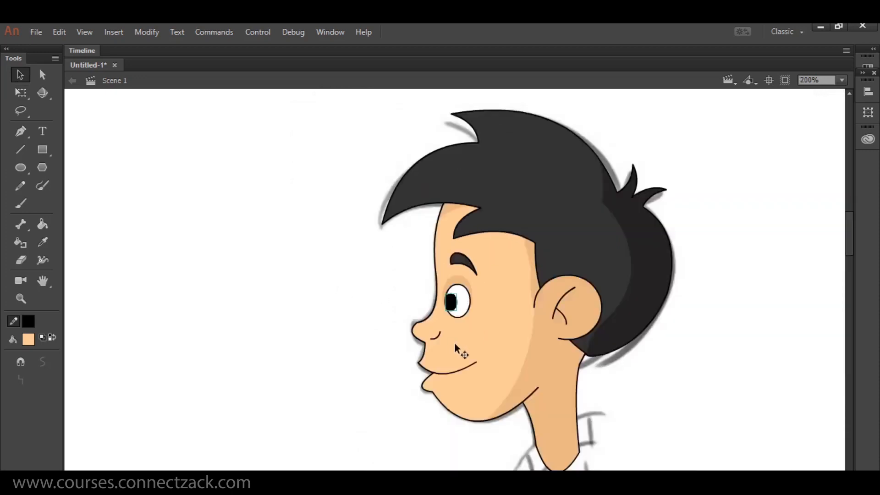
pyautogui.hotkey('ctrl', '-')
pyautogui.moveTo(457, 302)
pyautogui.mouseDown()
pyautogui.moveTo(457, 318)
pyautogui.moveTo(457, 306)
pyautogui.mouseUp()
pyautogui.moveTo(461, 259); pyautogui.dragTo(460, 263)
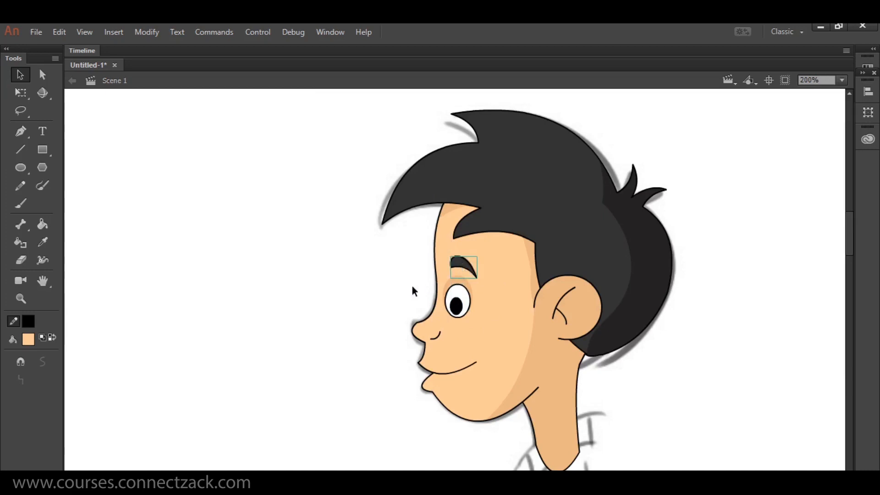
# Select all the head parts and move the complete head off the sketch into the empty area in front of its face.
pyautogui.hotkey('ctrl', '-')
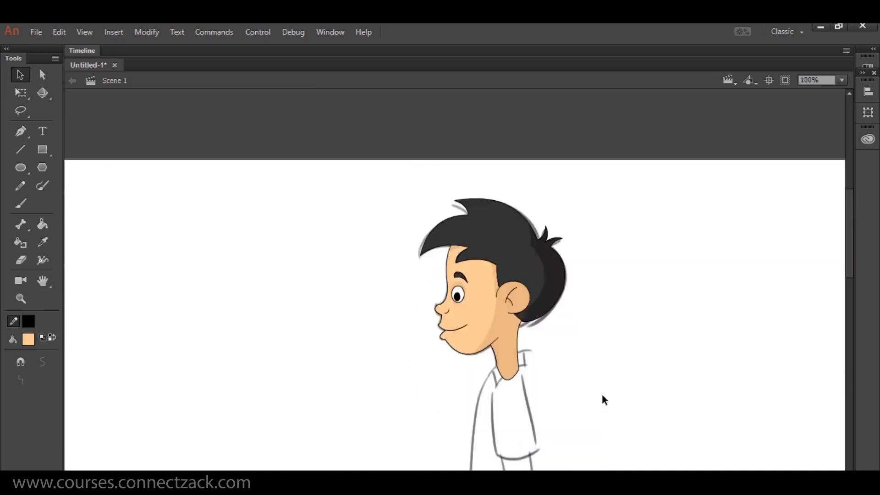
pyautogui.moveTo(580, 367); pyautogui.dragTo(562, 295)
pyautogui.moveTo(535, 357); pyautogui.dragTo(540, 209)
pyautogui.moveTo(573, 181); pyautogui.dragTo(556, 320)
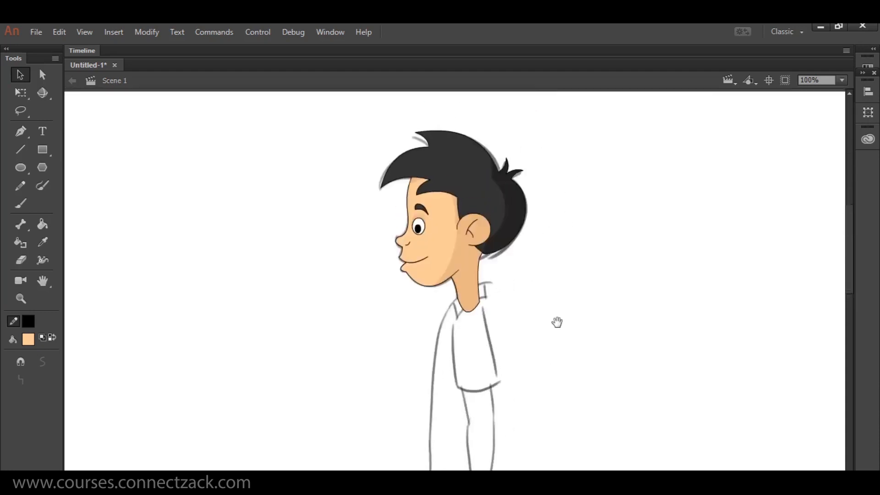
pyautogui.moveTo(354, 118); pyautogui.dragTo(612, 321)
pyautogui.moveTo(506, 252)
pyautogui.mouseDown()
pyautogui.moveTo(399, 200)
pyautogui.moveTo(319, 230)
pyautogui.mouseUp()
pyautogui.click(568, 282)
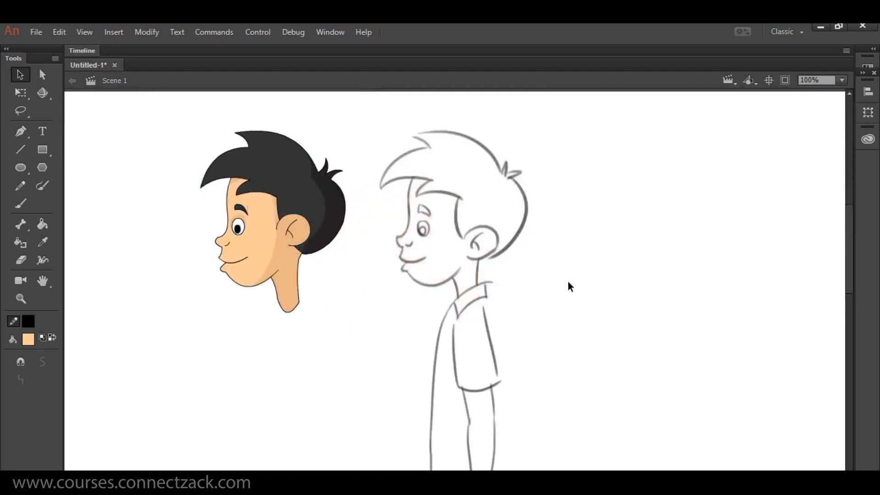
# Save the document to the Desktop as grouping_01.
pyautogui.hotkey('ctrl', 's')
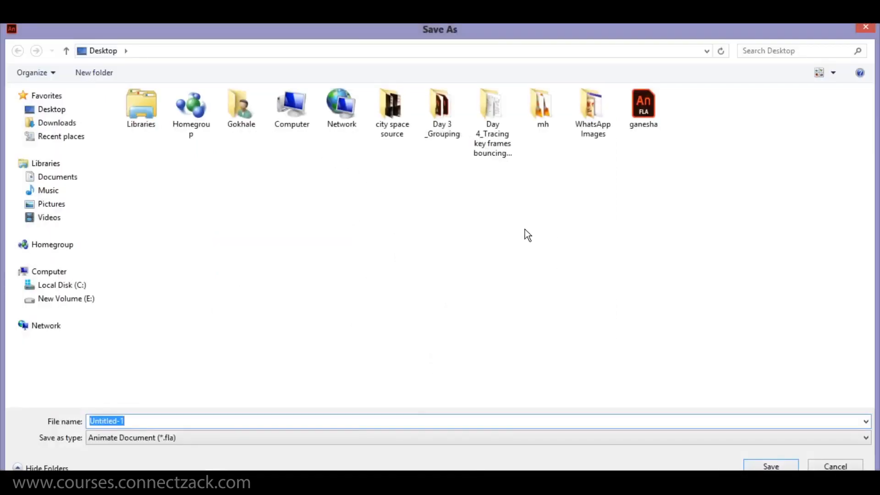
pyautogui.write('grouping_01')
pyautogui.press('Return')
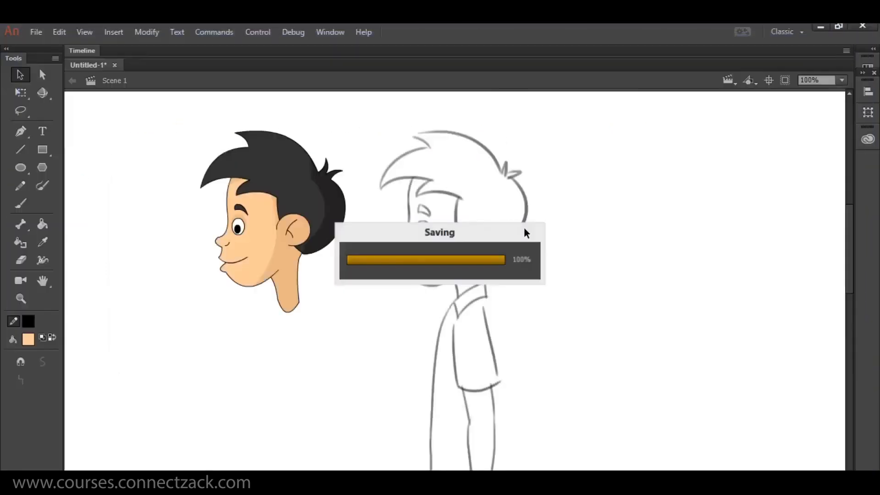
# Rough out the shirt's torso over the sketch with four straight crossing lines for the shoulder, front, hem and back.
pyautogui.moveTo(513, 348); pyautogui.dragTo(526, 284)
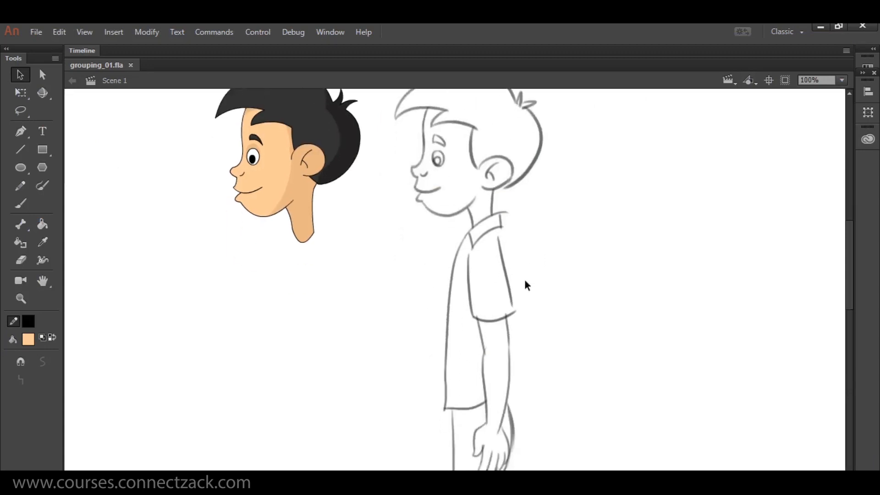
pyautogui.scroll(-2, 513, 298)
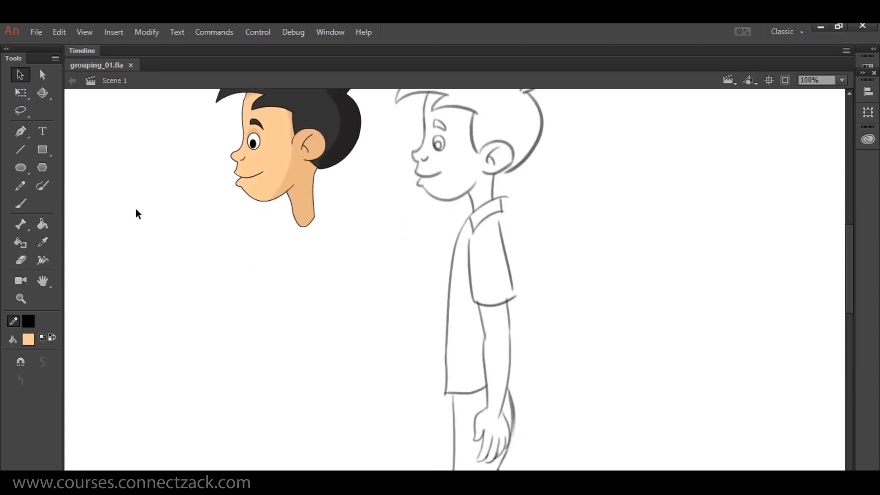
pyautogui.click(21, 149)
pyautogui.moveTo(475, 207)
pyautogui.mouseDown()
pyautogui.moveTo(438, 385)
pyautogui.moveTo(444, 393)
pyautogui.moveTo(530, 395)
pyautogui.moveTo(489, 209)
pyautogui.moveTo(501, 219)
pyautogui.mouseUp()
pyautogui.press('v')
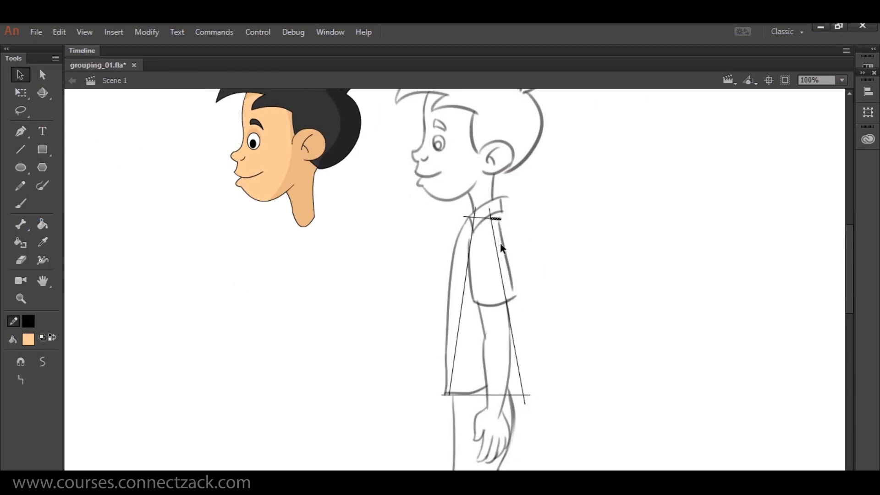
# Delete the line ends that overshoot the torso's corners at the shoulder.
pyautogui.hotkey('ctrl', '=')
pyautogui.press('Delete')
pyautogui.click(448, 275)
pyautogui.press('Delete')
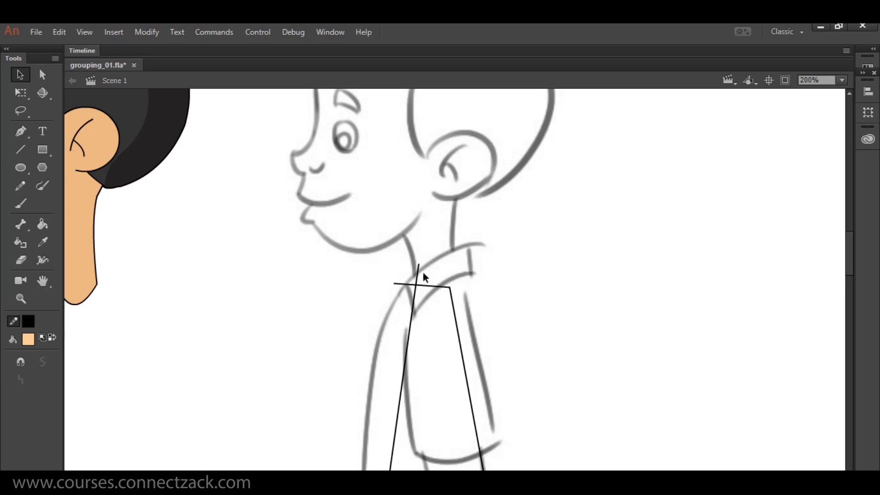
pyautogui.click(407, 284)
pyautogui.press('Delete')
# Bend the torso's front, shoulder and hem lines into curves and align the shoulder and front hem corners with the sketch.
pyautogui.moveTo(414, 294)
pyautogui.mouseDown()
pyautogui.moveTo(373, 276)
pyautogui.moveTo(419, 275)
pyautogui.moveTo(404, 242)
pyautogui.moveTo(405, 202)
pyautogui.mouseUp()
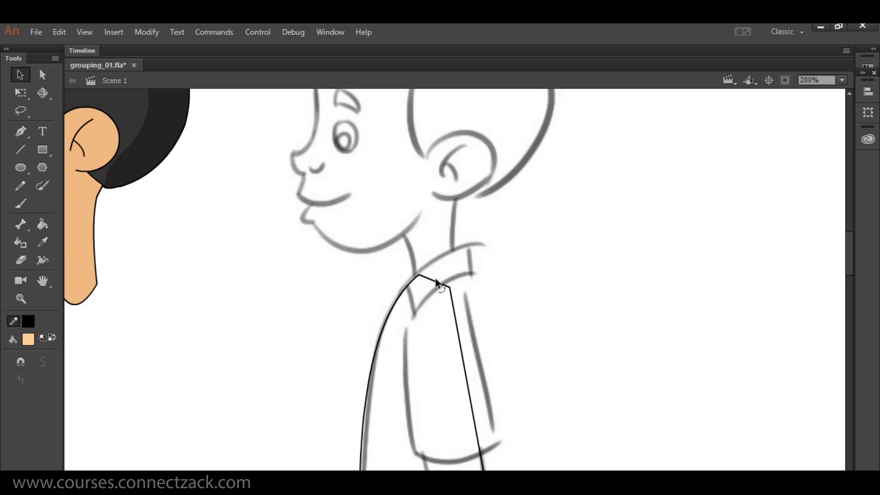
pyautogui.moveTo(435, 281)
pyautogui.mouseDown()
pyautogui.moveTo(435, 265)
pyautogui.moveTo(459, 277)
pyautogui.mouseUp()
pyautogui.press('space')
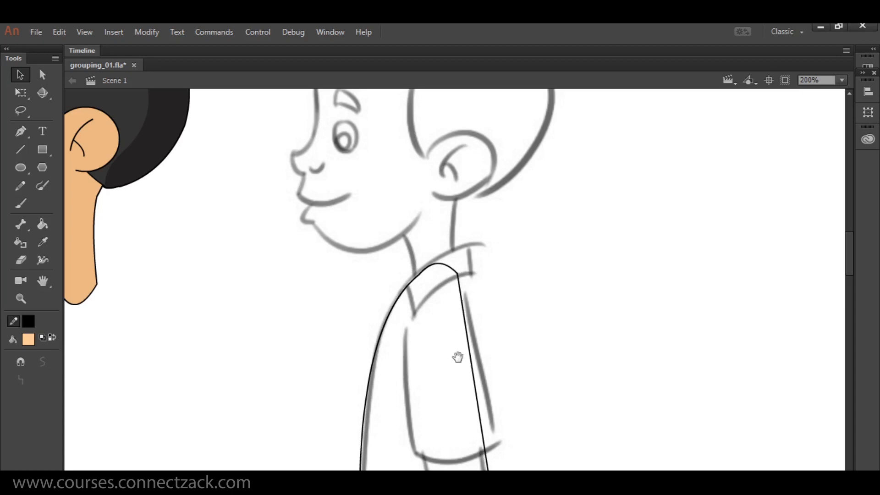
pyautogui.moveTo(458, 373); pyautogui.dragTo(461, 170)
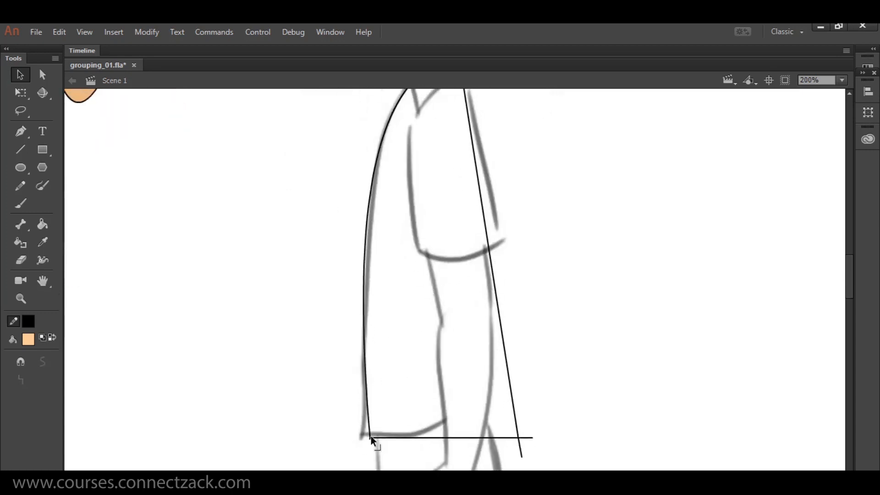
pyautogui.moveTo(362, 436); pyautogui.dragTo(386, 450)
pyautogui.moveTo(359, 306); pyautogui.dragTo(363, 308)
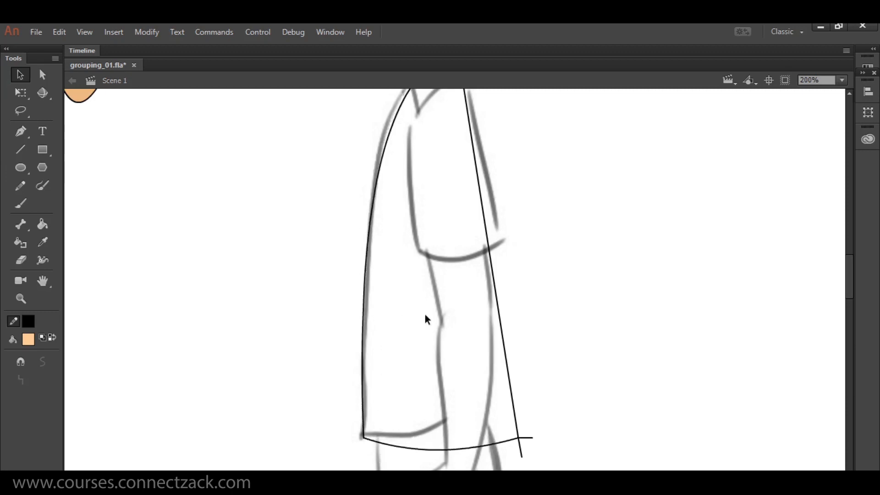
# Curve the torso's back line along the sketched back and clean up the rear hem corner.
pyautogui.moveTo(501, 312); pyautogui.dragTo(507, 281)
pyautogui.moveTo(467, 308); pyautogui.dragTo(572, 443)
pyautogui.moveTo(515, 400); pyautogui.dragTo(482, 429)
pyautogui.scroll(3, 506, 351)
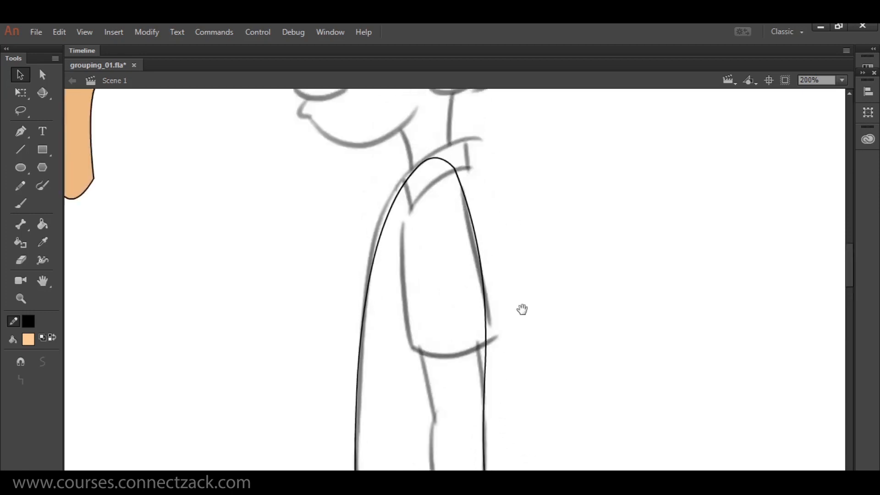
pyautogui.moveTo(486, 311); pyautogui.dragTo(483, 304)
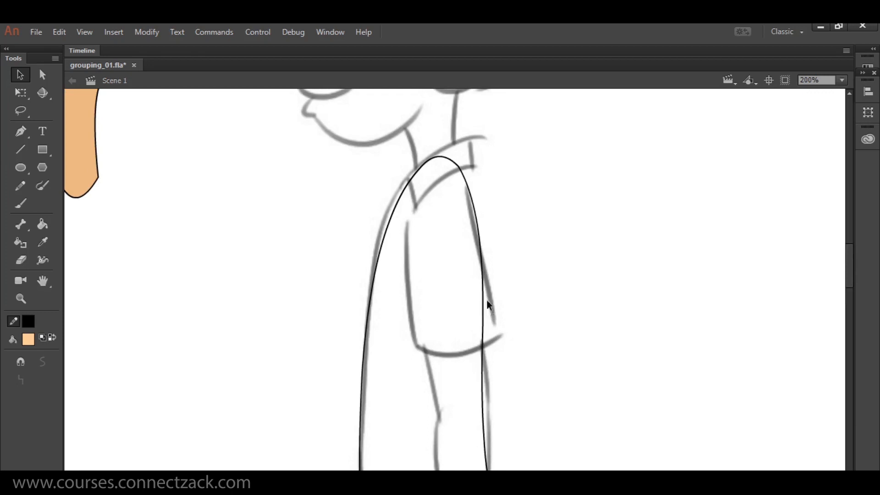
# Choose a medium blue fill and fill the torso shape with it.
pyautogui.click(28, 339)
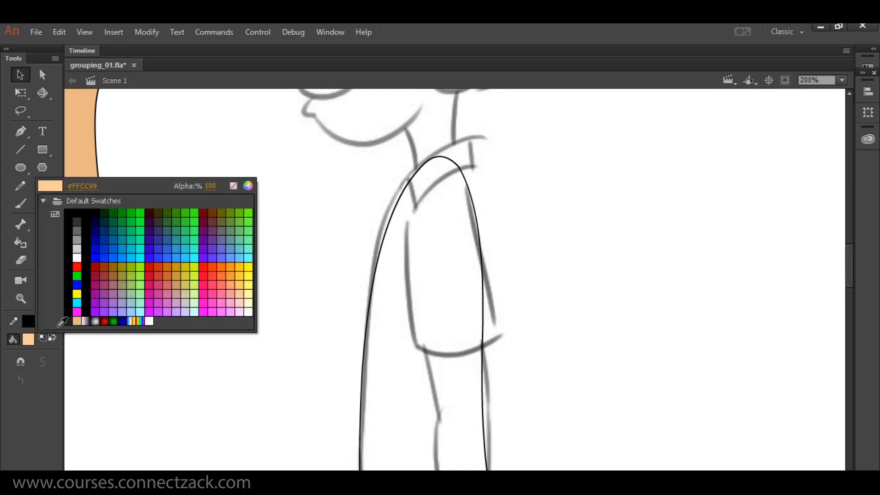
pyautogui.click(130, 246)
pyautogui.press('k')
pyautogui.click(450, 328)
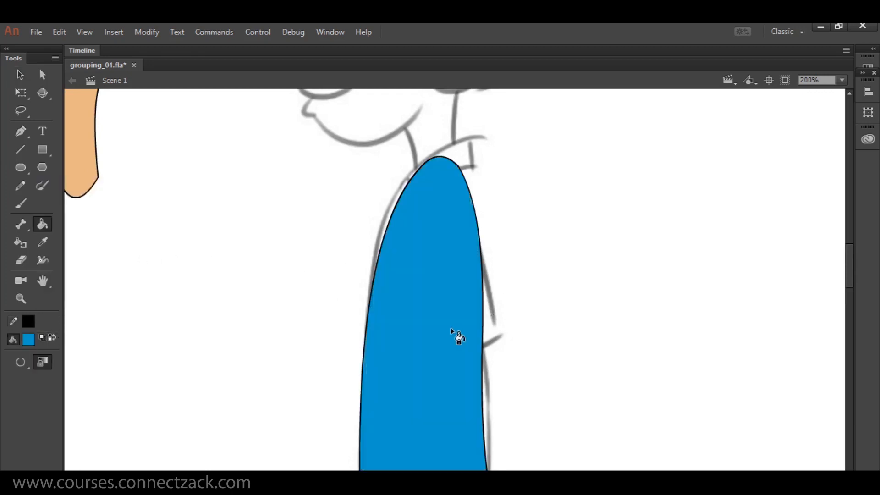
# Select the blue torso with its outline and move it off the sketch into the empty area behind the boy's back.
pyautogui.press('v')
pyautogui.click(446, 329)
pyautogui.moveTo(448, 326); pyautogui.dragTo(752, 304)
pyautogui.click(514, 205)
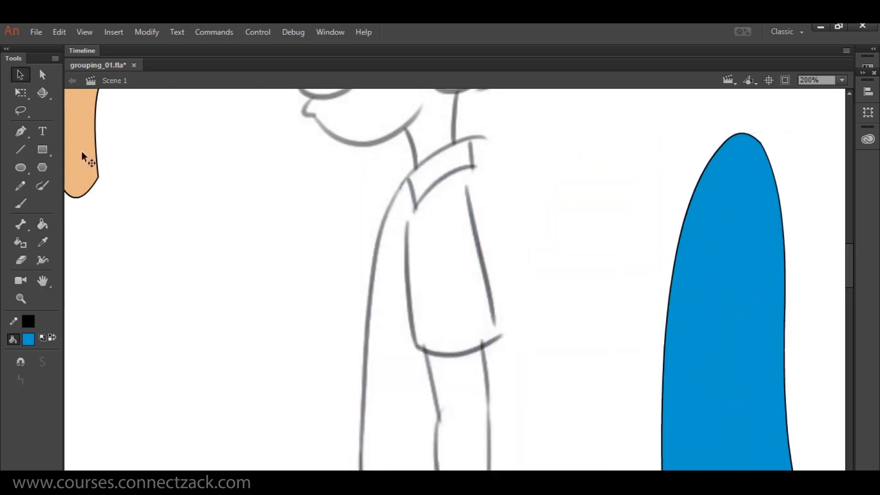
# Draw straight crossing lines around the sketched shirt collar to block out its four sides.
pyautogui.click(20, 151)
pyautogui.moveTo(395, 172)
pyautogui.mouseDown()
pyautogui.moveTo(419, 217)
pyautogui.moveTo(481, 149)
pyautogui.mouseUp()
pyautogui.moveTo(471, 127); pyautogui.dragTo(384, 189)
pyautogui.moveTo(456, 129); pyautogui.dragTo(481, 177)
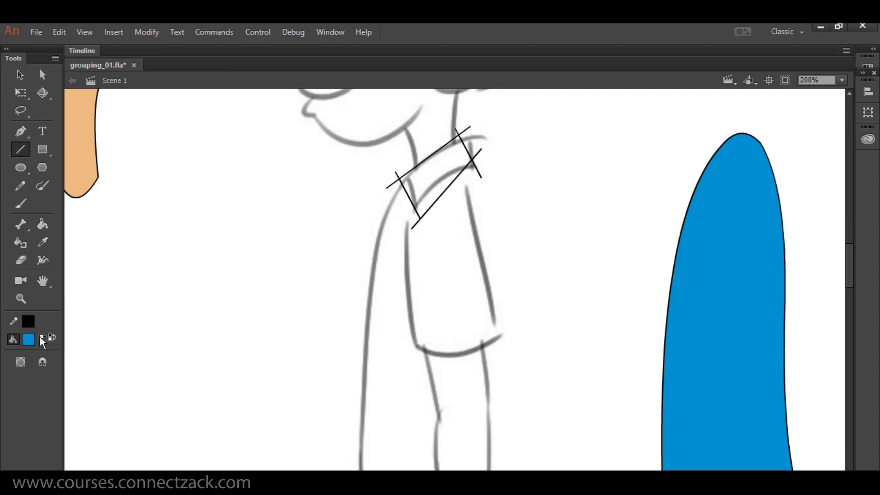
# Choose a darker blue fill and fill the collar shape with it.
pyautogui.click(28, 321)
pyautogui.click(248, 185)
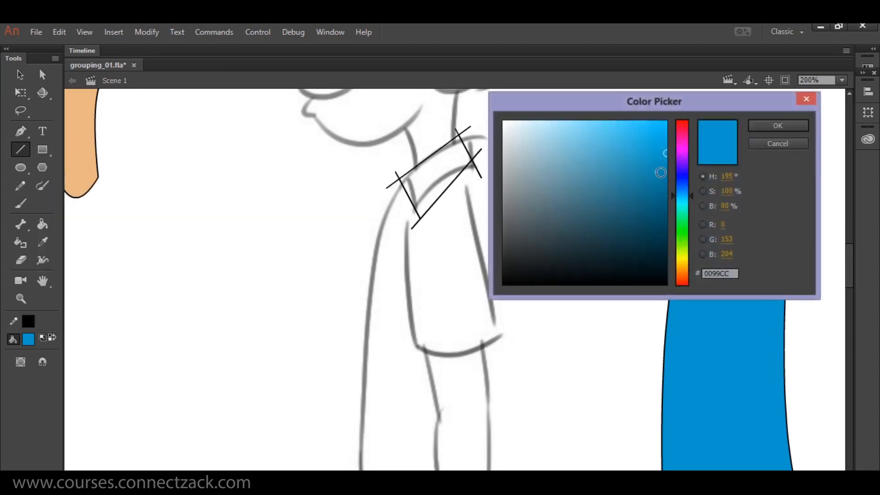
pyautogui.click(643, 204)
pyautogui.click(777, 126)
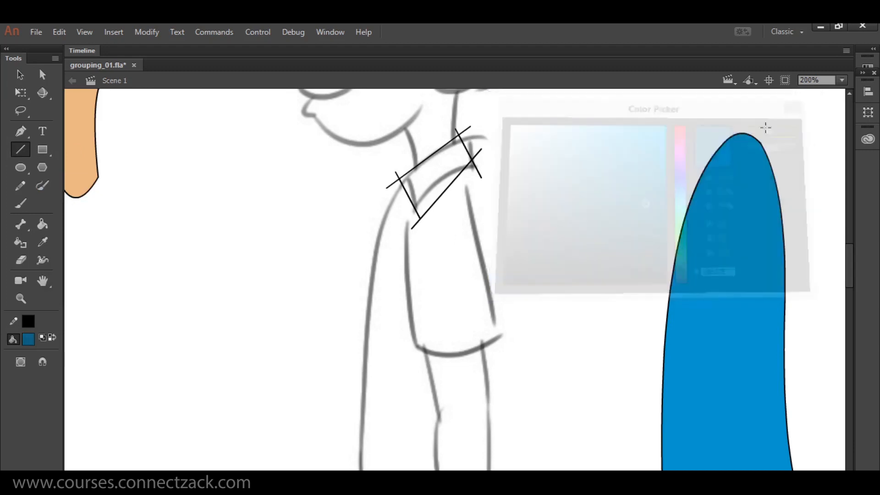
pyautogui.press('k')
pyautogui.click(449, 167)
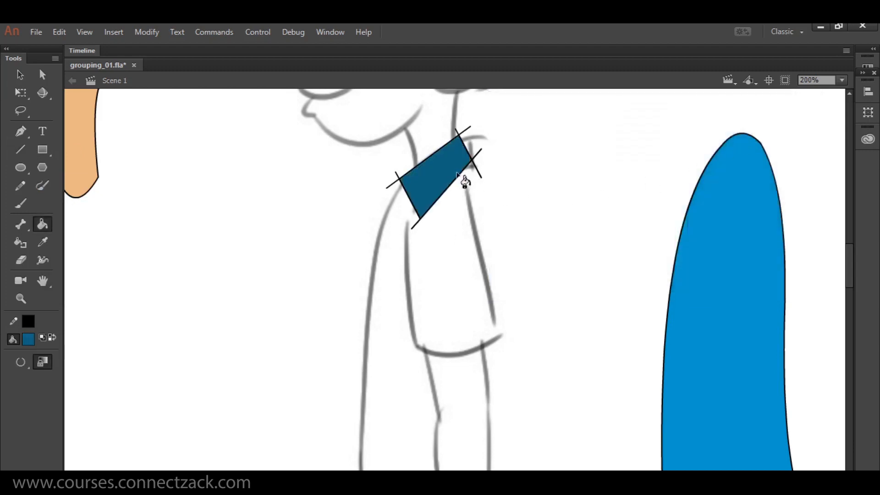
# Delete the overhanging line ends at the corners of the collar.
pyautogui.press('v')
pyautogui.click(473, 165)
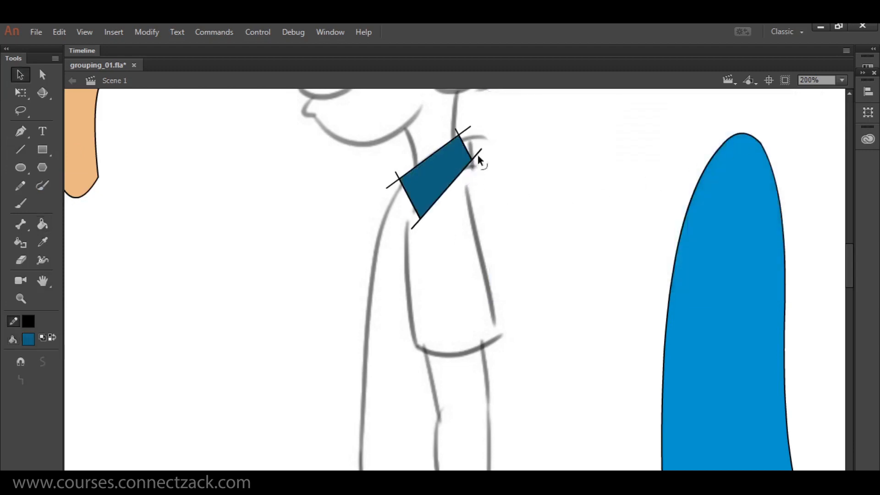
pyautogui.press('Delete')
pyautogui.click(465, 130)
pyautogui.press('Delete')
pyautogui.click(456, 132)
pyautogui.press('Delete')
pyautogui.click(414, 224)
pyautogui.press('Delete')
# Bend the collar's edges into curves and align its corners with the sketch.
pyautogui.moveTo(464, 147); pyautogui.dragTo(467, 144)
pyautogui.moveTo(399, 179); pyautogui.dragTo(455, 164)
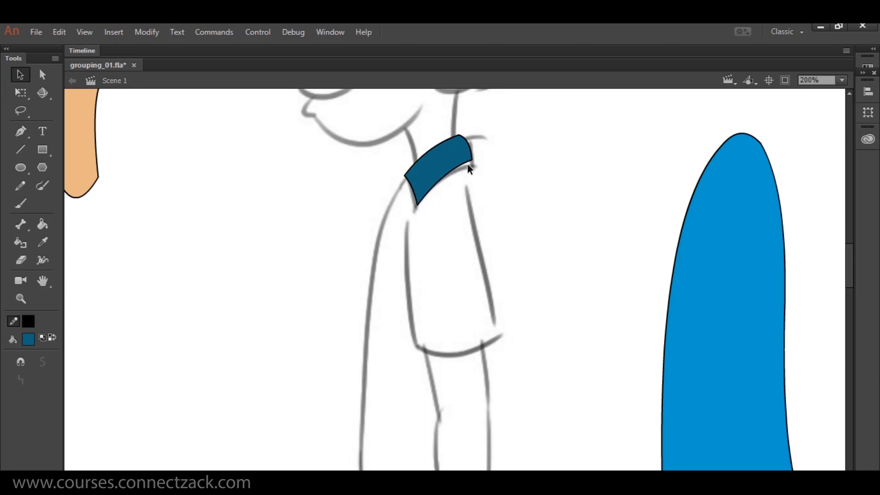
pyautogui.moveTo(470, 158); pyautogui.dragTo(469, 138)
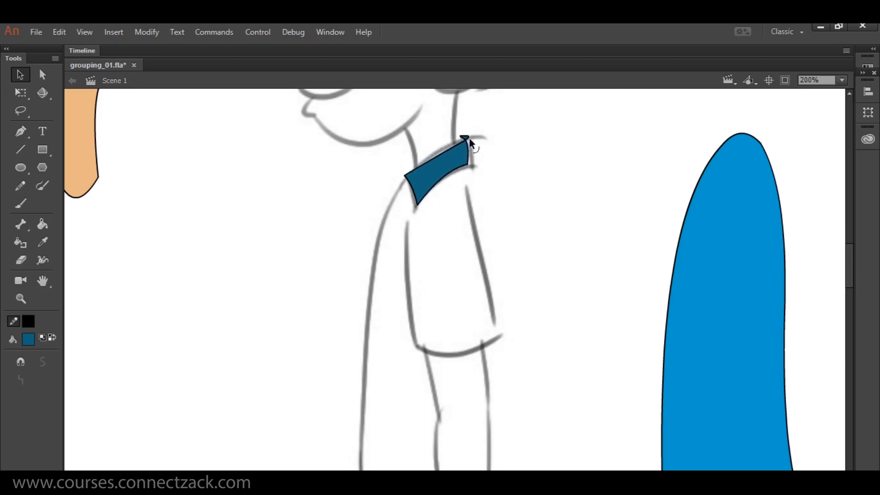
pyautogui.moveTo(452, 148); pyautogui.dragTo(447, 147)
# Group the finished collar with its outline and move it onto the top of the blue torso.
pyautogui.moveTo(525, 111); pyautogui.dragTo(398, 211)
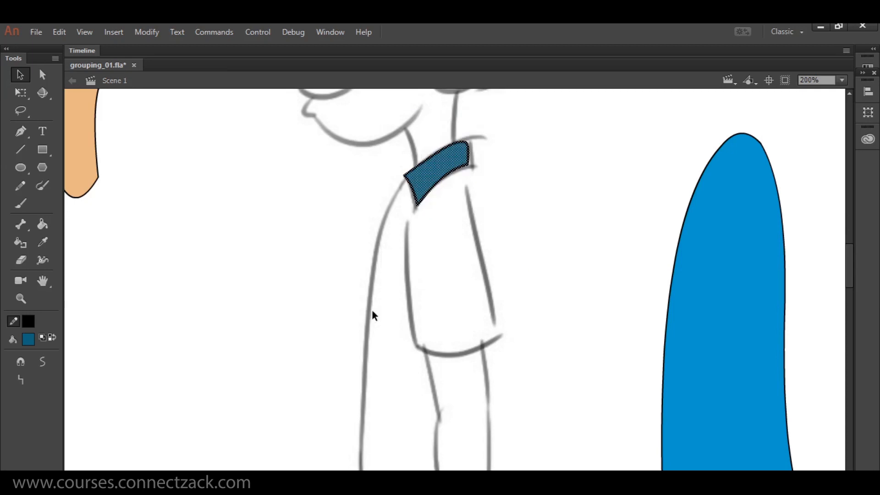
pyautogui.hotkey('ctrl', 'g')
pyautogui.moveTo(435, 169); pyautogui.dragTo(723, 148)
# Draw straight crossing lines along the front, hem, back and top of the sketched sleeve.
pyautogui.moveTo(554, 293); pyautogui.dragTo(555, 139)
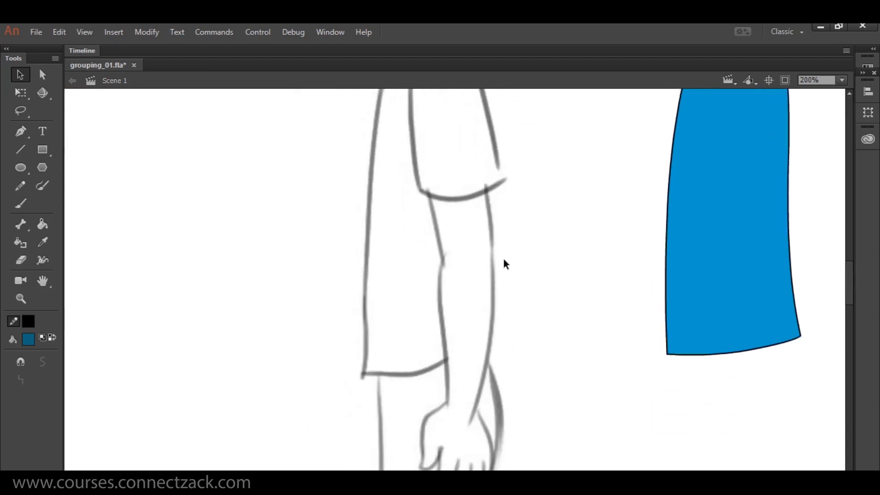
pyautogui.moveTo(544, 193); pyautogui.dragTo(537, 237)
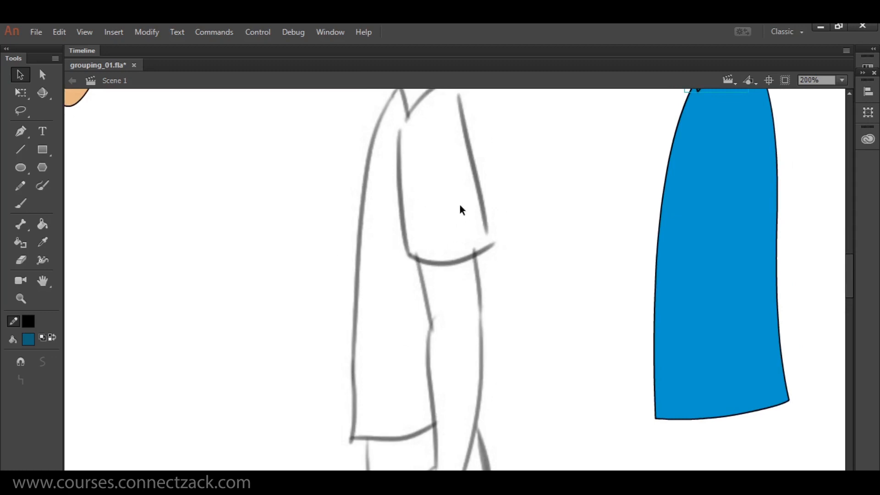
pyautogui.click(22, 148)
pyautogui.moveTo(401, 116)
pyautogui.mouseDown()
pyautogui.moveTo(407, 259)
pyautogui.moveTo(502, 245)
pyautogui.moveTo(456, 97)
pyautogui.mouseUp()
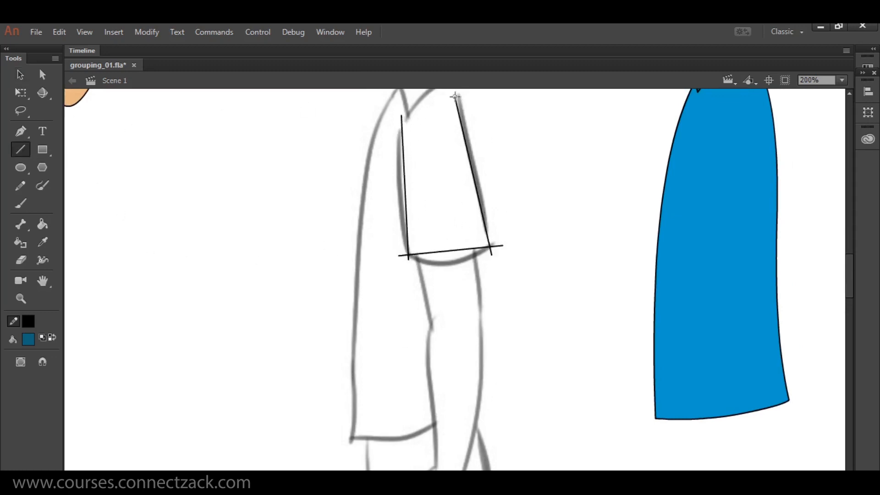
pyautogui.moveTo(391, 123); pyautogui.dragTo(471, 97)
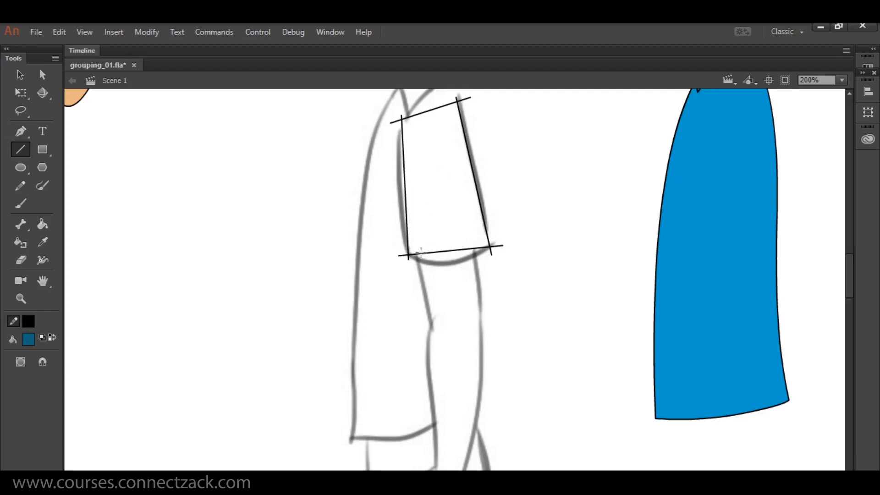
# Curve the sleeve's hem to the sketch and draw the two upper-arm lines from the hem to the elbow.
pyautogui.press('v')
pyautogui.moveTo(443, 254); pyautogui.dragTo(433, 329)
pyautogui.press('n')
pyautogui.moveTo(477, 248); pyautogui.dragTo(477, 320)
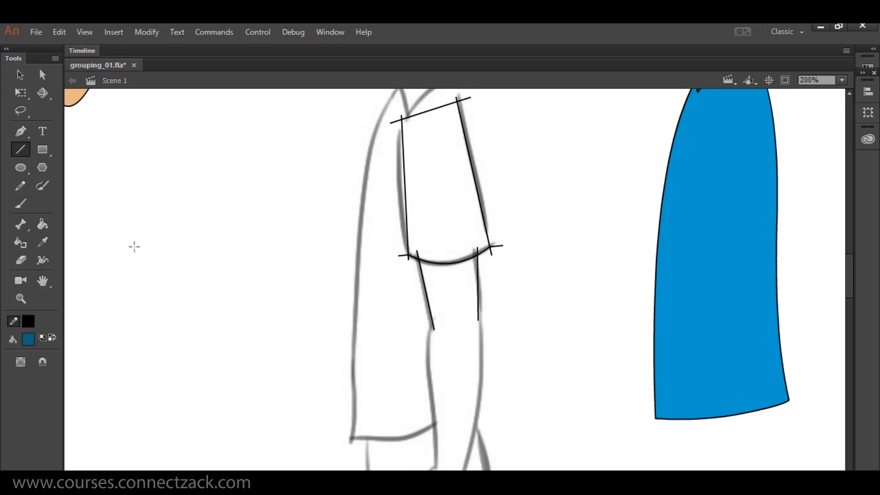
# Draw a circle without fill, place it at the elbow and scale it to the arm's width.
pyautogui.click(20, 167)
pyautogui.moveTo(223, 279); pyautogui.dragTo(264, 311)
pyautogui.press('v')
pyautogui.click(255, 309)
pyautogui.press('Delete')
pyautogui.click(258, 317)
pyautogui.moveTo(258, 317); pyautogui.dragTo(469, 341)
pyautogui.press('q')
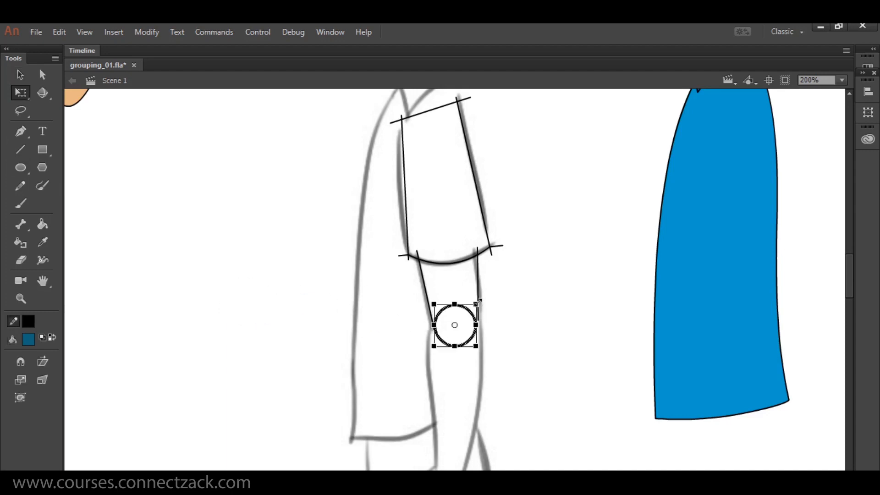
pyautogui.moveTo(476, 302); pyautogui.dragTo(480, 299)
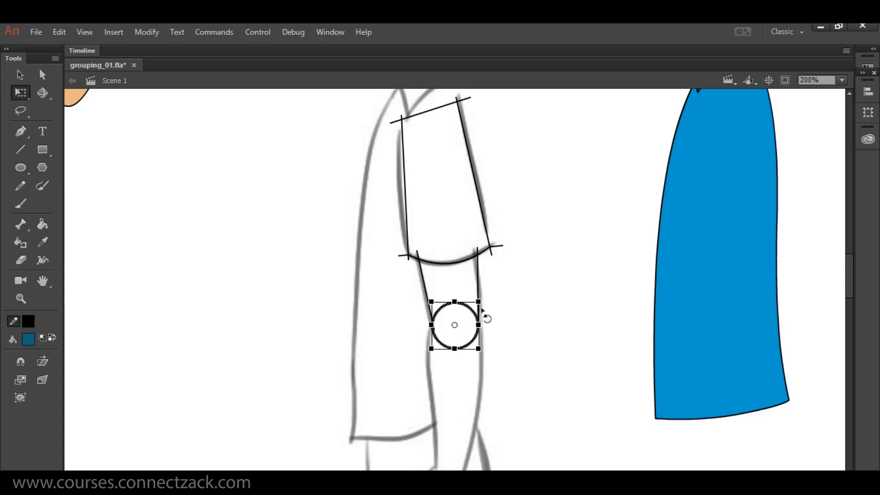
pyautogui.click(508, 313)
# Delete the overhanging line ends along the sleeve's front and curve its front edge to the sketch.
pyautogui.click(405, 256)
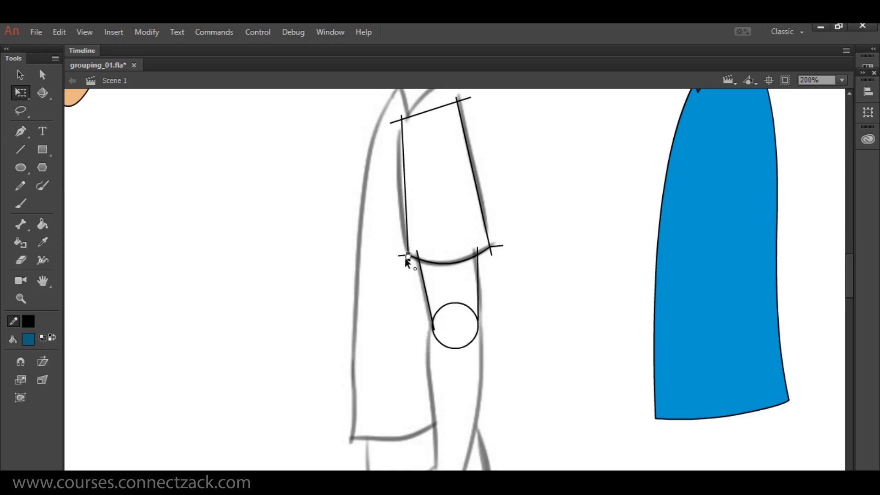
pyautogui.press('v')
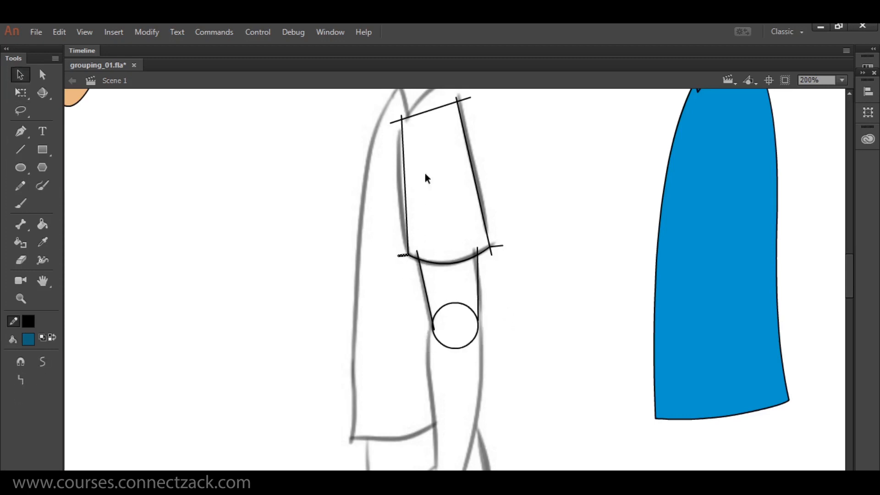
pyautogui.click(394, 122)
pyautogui.press('Delete')
pyautogui.moveTo(405, 136); pyautogui.dragTo(399, 143)
pyautogui.press('Delete')
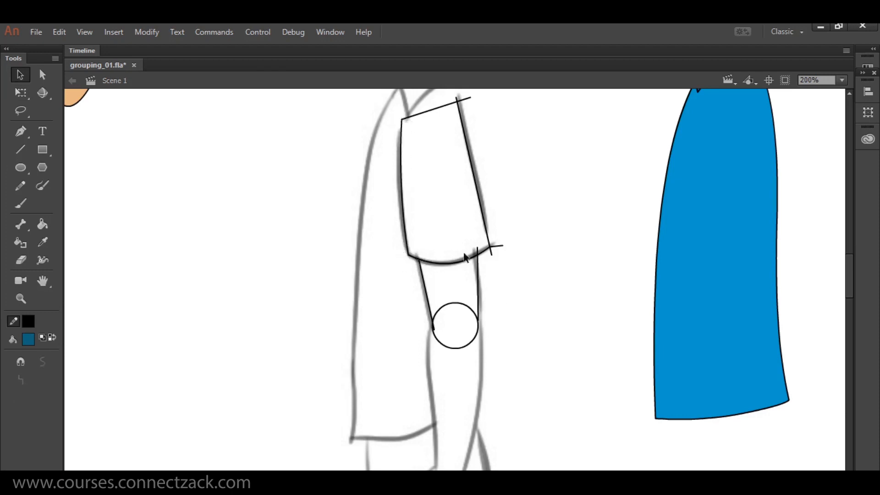
# Delete the overhanging line ends along the sleeve's back and bend its top edge into a curve.
pyautogui.click(496, 248)
pyautogui.press('Delete')
pyautogui.click(461, 100)
pyautogui.press('Delete')
pyautogui.click(457, 98)
pyautogui.press('Delete')
pyautogui.moveTo(449, 104); pyautogui.dragTo(465, 112)
# Trim the line end at the elbow circle and draw two straight forearm lines down to the wrist.
pyautogui.press('space')
pyautogui.moveTo(501, 350); pyautogui.dragTo(516, 198)
pyautogui.click(450, 178)
pyautogui.press('Delete')
pyautogui.press('n')
pyautogui.moveTo(448, 174); pyautogui.dragTo(452, 317)
pyautogui.moveTo(494, 179); pyautogui.dragTo(481, 340)
# Draw a circle at the wrist and delete its fill, keeping only the outline.
pyautogui.press('o')
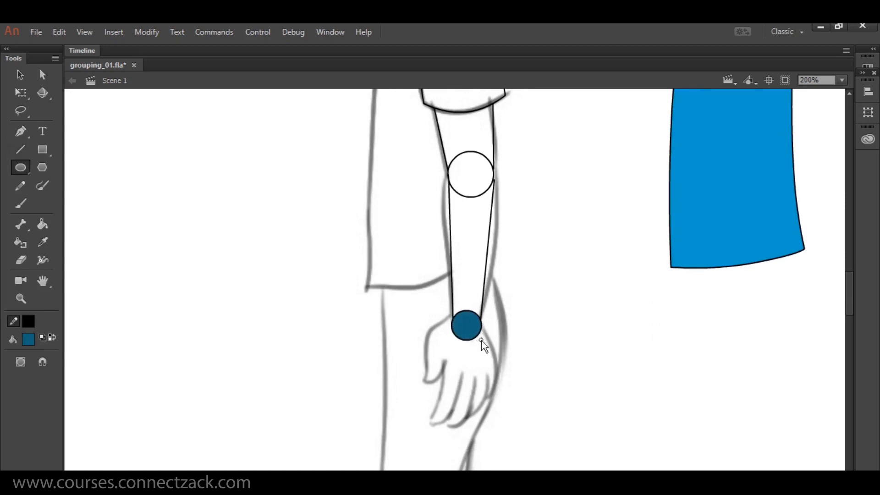
pyautogui.moveTo(508, 290)
pyautogui.mouseDown()
pyautogui.moveTo(543, 323)
pyautogui.moveTo(473, 333)
pyautogui.mouseUp()
pyautogui.press('v')
pyautogui.press('Delete')
pyautogui.click(532, 323)
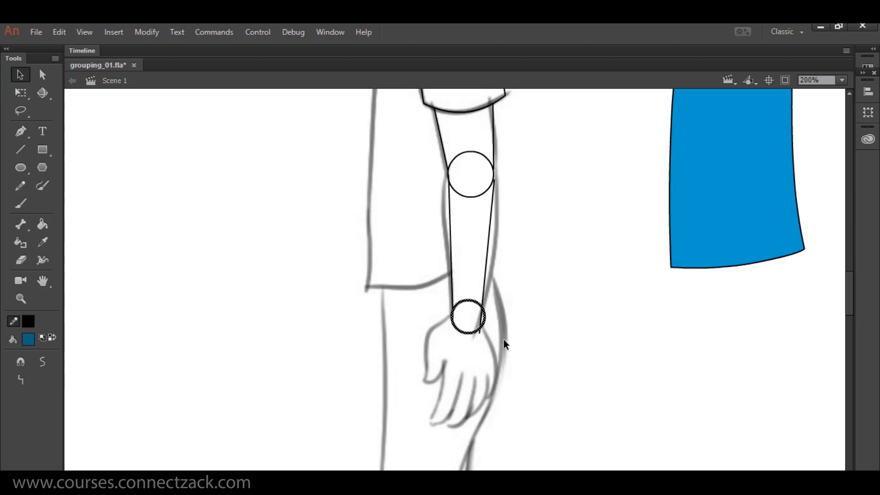
# Shrink and nudge the wrist circle to fit between the forearm lines and delete the leftover line end.
pyautogui.hotkey('ctrl', '=')
pyautogui.press('q')
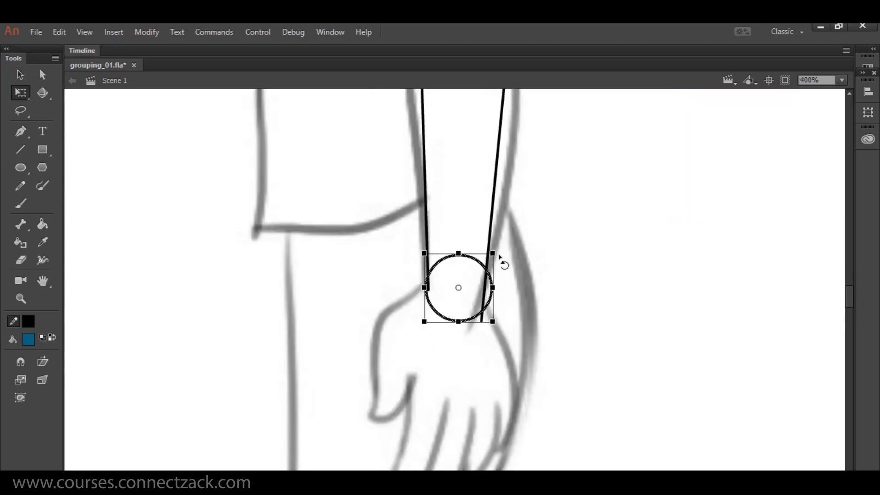
pyautogui.moveTo(492, 254); pyautogui.dragTo(489, 256)
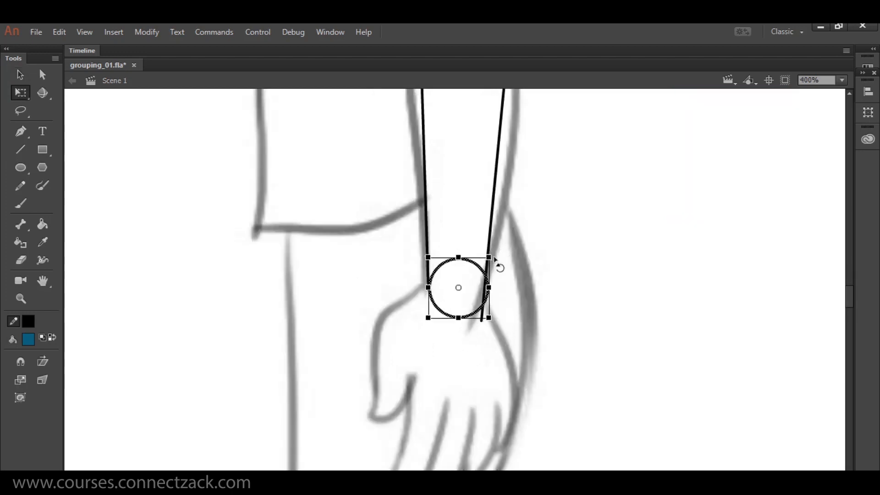
pyautogui.press('v')
pyautogui.press('Left')
pyautogui.click(575, 299)
pyautogui.click(481, 321)
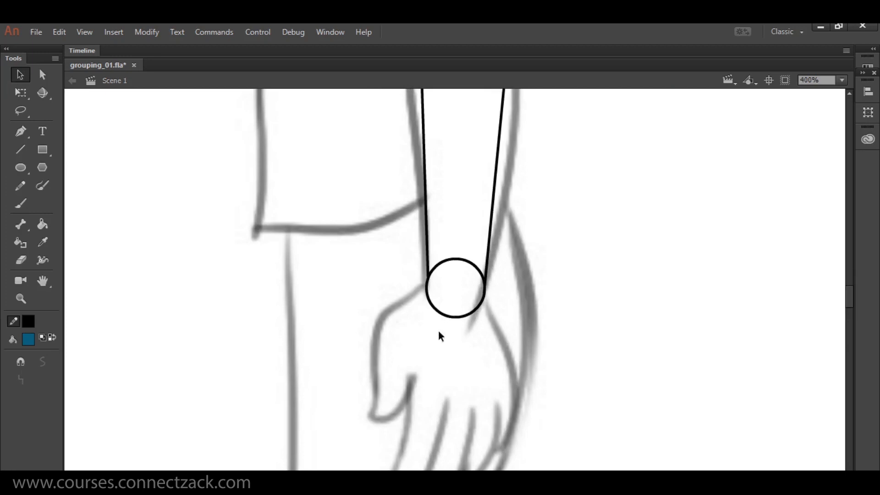
# Draw straight lines from the wrist outlining the thumb and the first finger of the sketched hand.
pyautogui.moveTo(445, 323); pyautogui.dragTo(452, 275)
pyautogui.press('n')
pyautogui.moveTo(451, 217)
pyautogui.mouseDown()
pyautogui.moveTo(387, 290)
pyautogui.moveTo(385, 355)
pyautogui.moveTo(436, 311)
pyautogui.moveTo(402, 441)
pyautogui.mouseUp()
pyautogui.moveTo(402, 440); pyautogui.dragTo(473, 337)
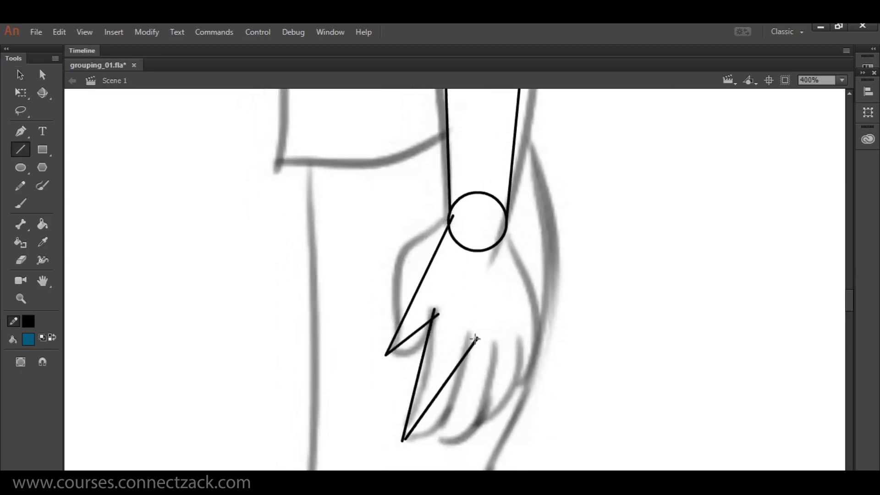
# Curve the first finger's lines and the thumb's underside to the sketch and reposition the fingertip corner.
pyautogui.press('v')
pyautogui.moveTo(454, 366); pyautogui.dragTo(460, 398)
pyautogui.moveTo(421, 370); pyautogui.dragTo(429, 374)
pyautogui.click(403, 442)
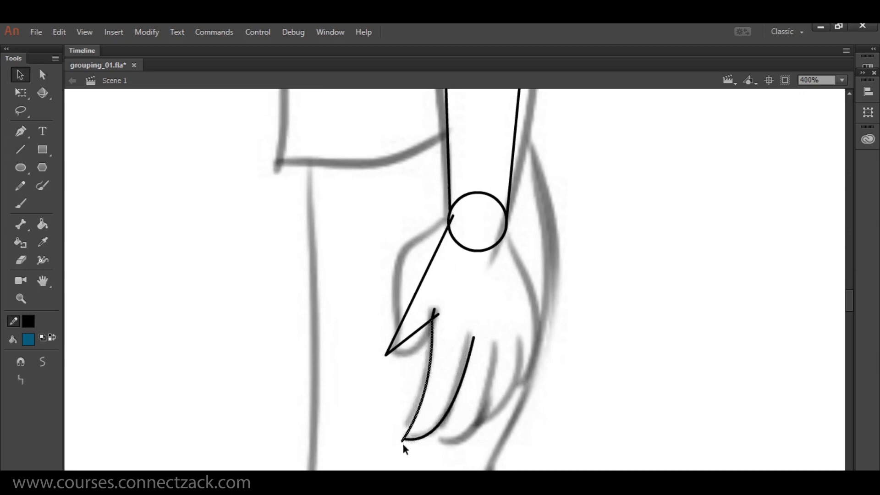
pyautogui.click(407, 444)
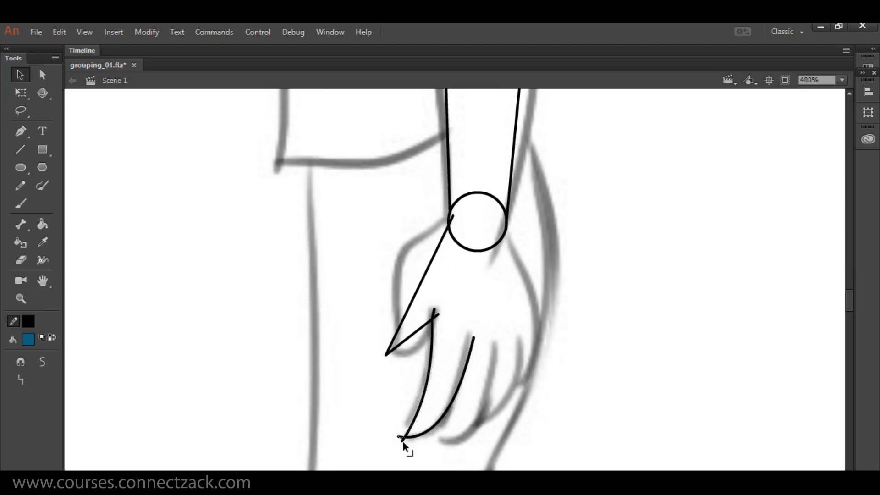
pyautogui.moveTo(402, 439)
pyautogui.mouseDown()
pyautogui.moveTo(412, 422)
pyautogui.moveTo(416, 436)
pyautogui.mouseUp()
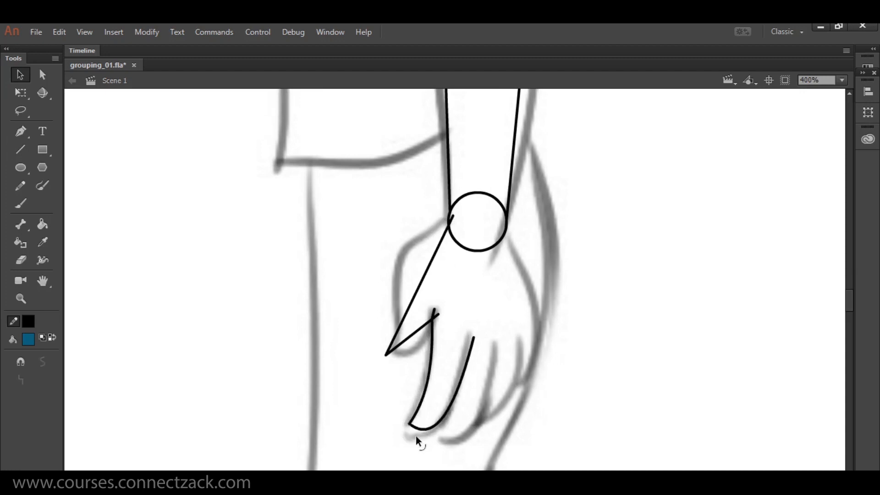
pyautogui.moveTo(422, 393); pyautogui.dragTo(419, 394)
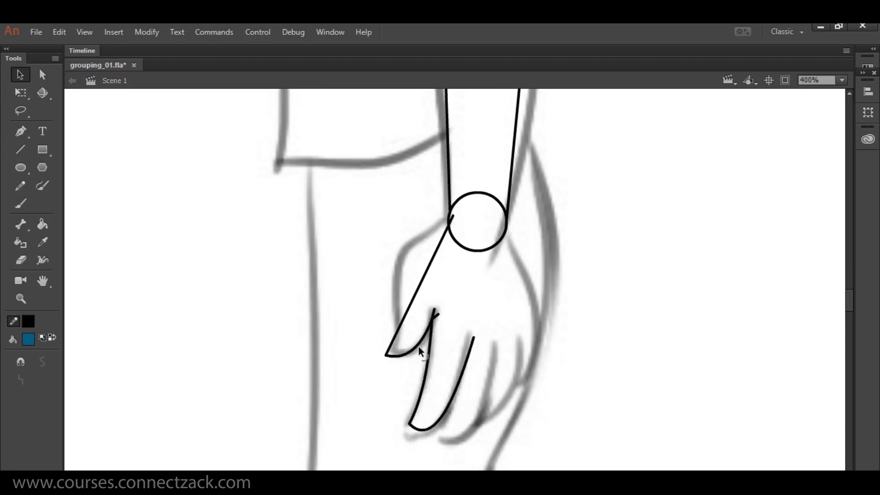
# Bend the thumb's outer line along the sketch from wrist to tip, aligning its knuckle and tip corners.
pyautogui.moveTo(420, 284)
pyautogui.mouseDown()
pyautogui.moveTo(402, 269)
pyautogui.moveTo(400, 247)
pyautogui.moveTo(420, 233)
pyautogui.mouseUp()
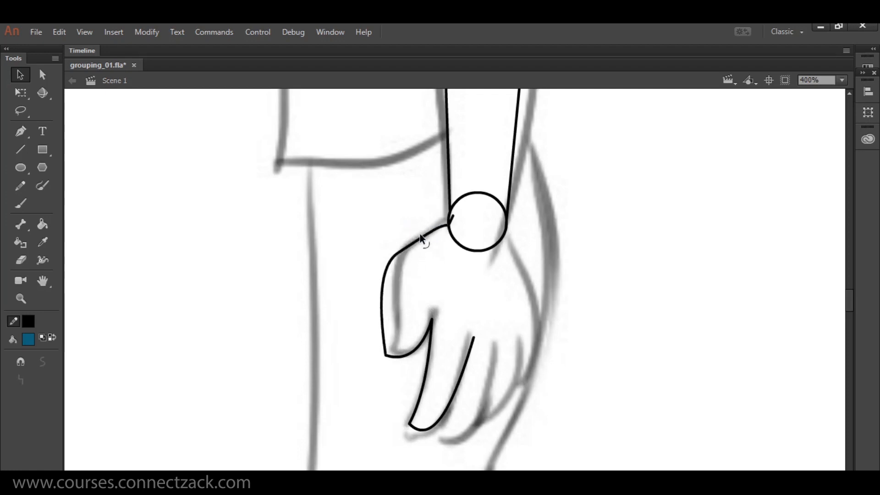
pyautogui.moveTo(383, 285); pyautogui.dragTo(399, 282)
pyautogui.moveTo(392, 354); pyautogui.dragTo(398, 328)
pyautogui.moveTo(411, 259); pyautogui.dragTo(402, 256)
pyautogui.moveTo(403, 207)
pyautogui.mouseDown()
pyautogui.moveTo(453, 255)
pyautogui.moveTo(426, 237)
pyautogui.mouseUp()
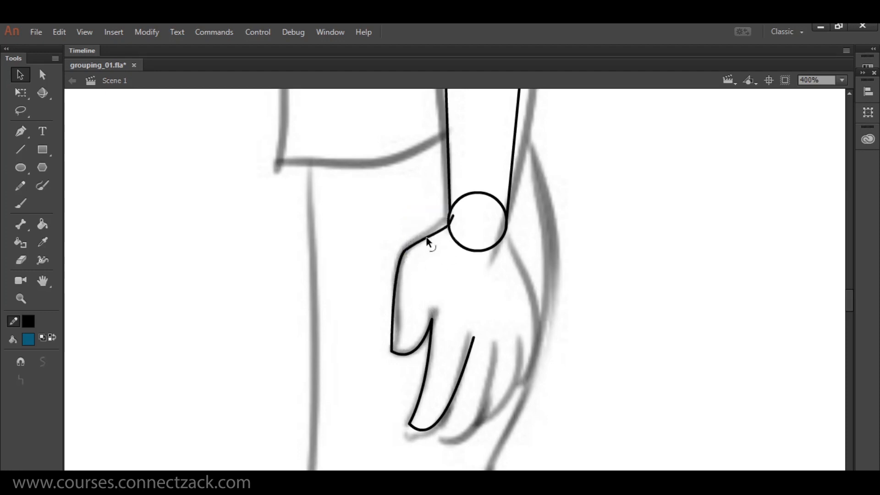
# Adjust the first finger's inner line end and draw lines for the remaining fingers and the back of the hand.
pyautogui.moveTo(470, 339); pyautogui.dragTo(468, 335)
pyautogui.scroll(-2, 474, 366)
pyautogui.press('n')
pyautogui.moveTo(498, 301)
pyautogui.mouseDown()
pyautogui.moveTo(444, 384)
pyautogui.moveTo(489, 368)
pyautogui.mouseUp()
pyautogui.moveTo(508, 200); pyautogui.dragTo(534, 349)
# Curve the remaining finger lines and the back of the hand, closing the outline and removing excess line ends.
pyautogui.press('v')
pyautogui.moveTo(530, 319)
pyautogui.mouseDown()
pyautogui.moveTo(538, 308)
pyautogui.moveTo(486, 350)
pyautogui.mouseUp()
pyautogui.moveTo(444, 384)
pyautogui.mouseDown()
pyautogui.moveTo(457, 392)
pyautogui.moveTo(429, 380)
pyautogui.moveTo(459, 383)
pyautogui.mouseUp()
pyautogui.press('Delete')
pyautogui.moveTo(499, 304); pyautogui.dragTo(492, 304)
pyautogui.moveTo(491, 366)
pyautogui.mouseDown()
pyautogui.moveTo(471, 368)
pyautogui.moveTo(492, 367)
pyautogui.mouseUp()
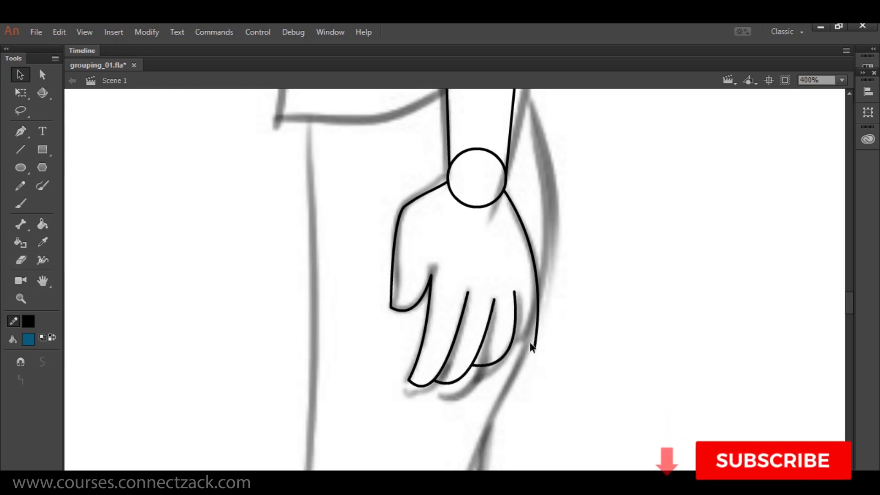
pyautogui.moveTo(533, 351); pyautogui.dragTo(494, 362)
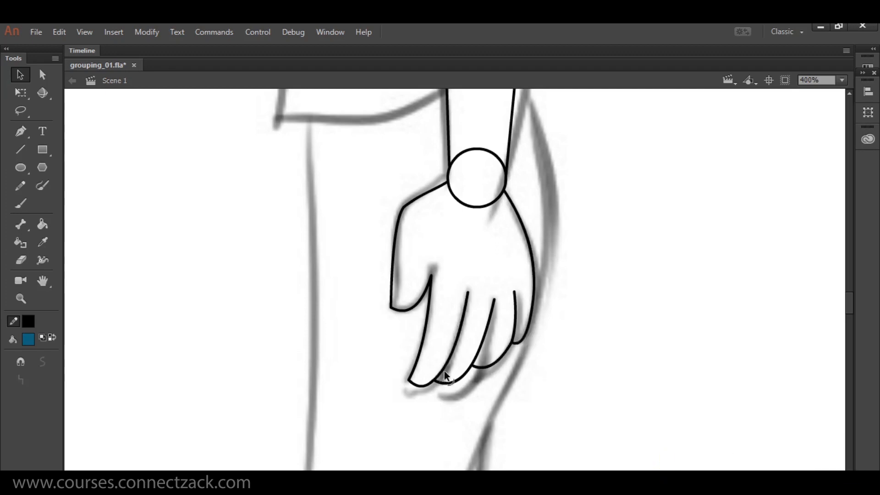
# Sample the torso's medium blue and fill the sleeve with it.
pyautogui.hotkey('ctrl', '-')
pyautogui.press('space')
pyautogui.moveTo(525, 196); pyautogui.dragTo(517, 387)
pyautogui.moveTo(541, 287); pyautogui.dragTo(533, 328)
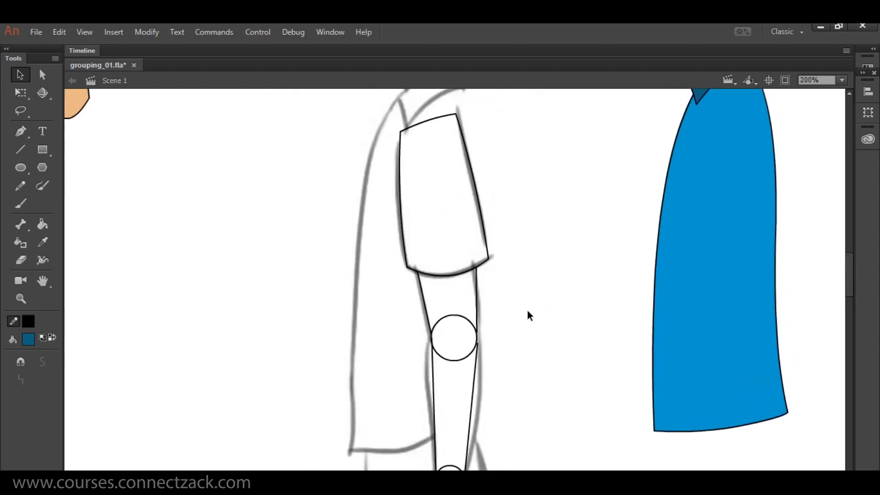
pyautogui.press('i')
pyautogui.click(708, 277)
pyautogui.click(475, 257)
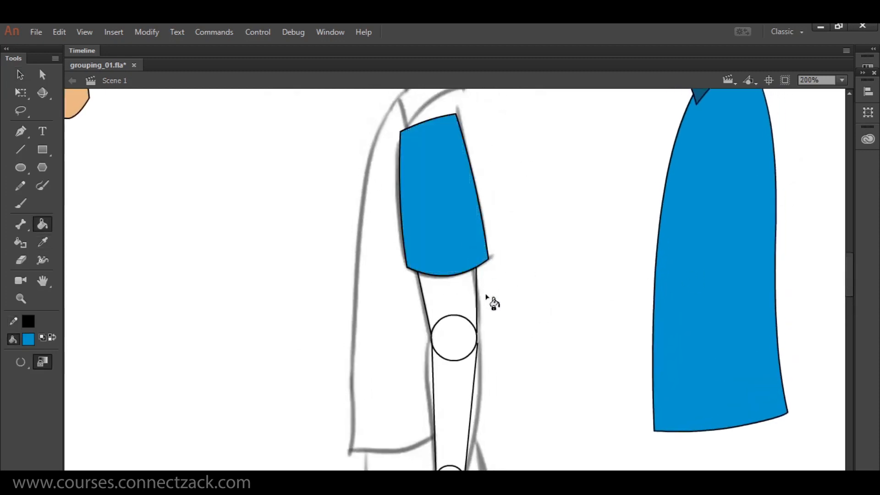
# Sample the skin colour from the neck and fill the upper arm, elbow, forearm, wrist and hand with it.
pyautogui.press('space')
pyautogui.moveTo(487, 272); pyautogui.dragTo(516, 307)
pyautogui.press('i')
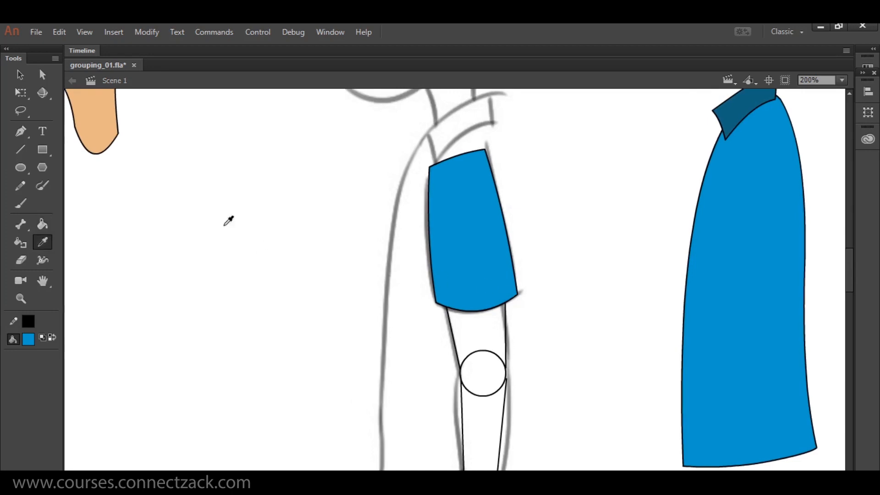
pyautogui.click(105, 125)
pyautogui.press('space')
pyautogui.moveTo(321, 217)
pyautogui.mouseDown()
pyautogui.moveTo(466, 363)
pyautogui.moveTo(346, 205)
pyautogui.mouseUp()
pyautogui.press('space')
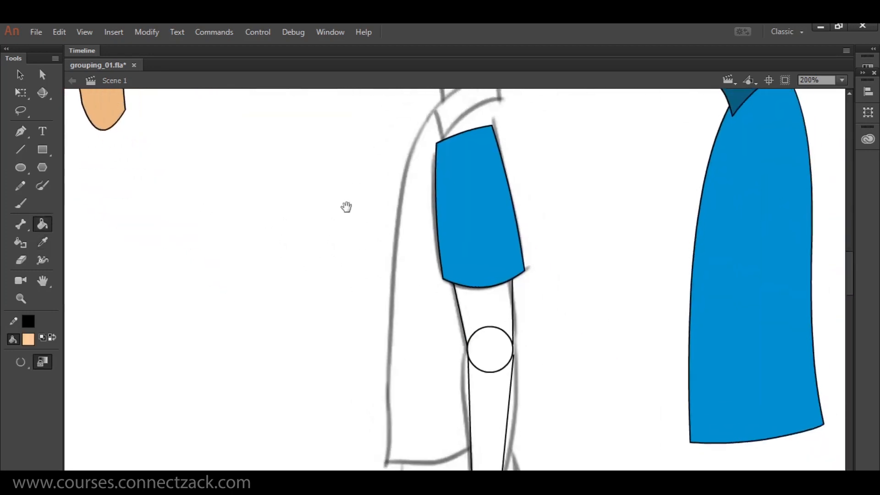
pyautogui.click(484, 324)
pyautogui.press('space')
pyautogui.moveTo(523, 431); pyautogui.dragTo(487, 271)
pyautogui.click(458, 280)
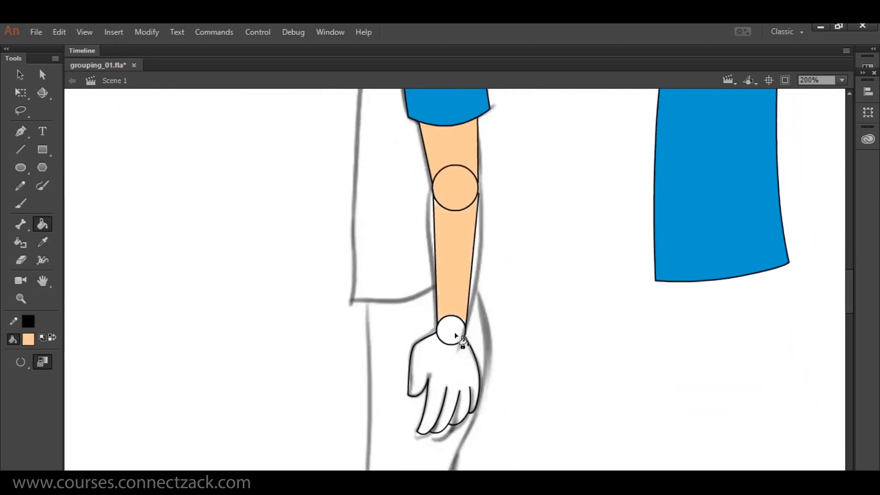
pyautogui.click(463, 357)
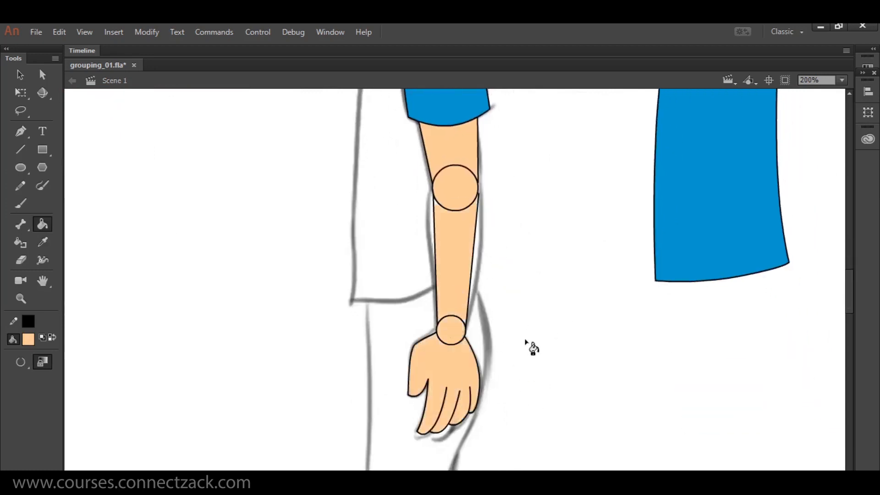
# Select the sleeve, upper arm and elbow circle with their outlines, move them off the sketch toward the head's side, and group them.
pyautogui.press('v')
pyautogui.moveTo(530, 194); pyautogui.dragTo(549, 310)
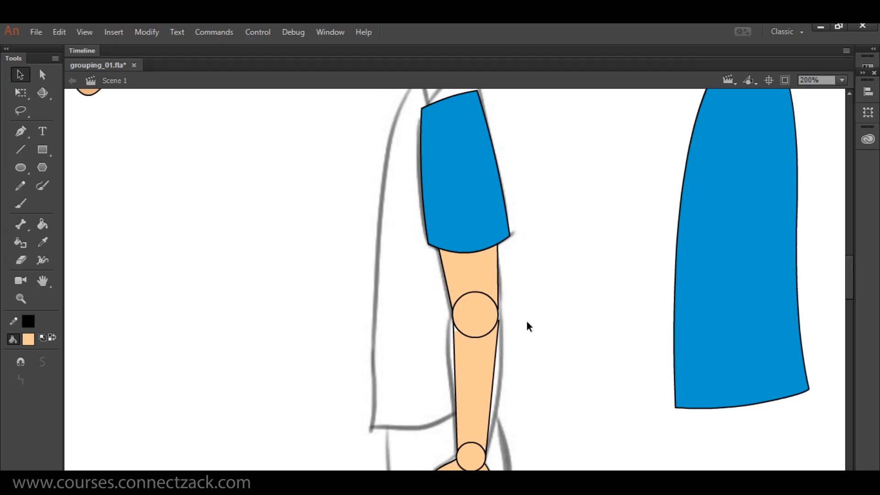
pyautogui.press('k')
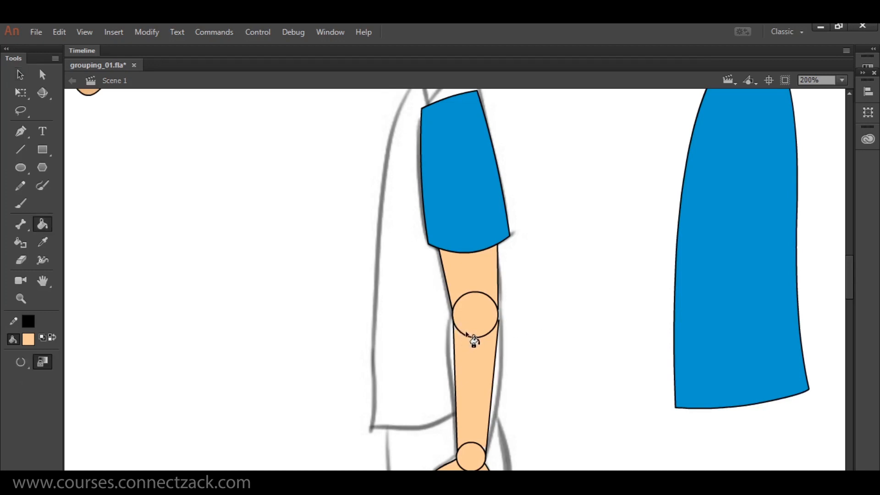
pyautogui.press('v')
pyautogui.keyDown('shift'); pyautogui.click(451, 296); pyautogui.keyUp('shift')
pyautogui.keyDown('shift'); pyautogui.click(497, 247); pyautogui.keyUp('shift')
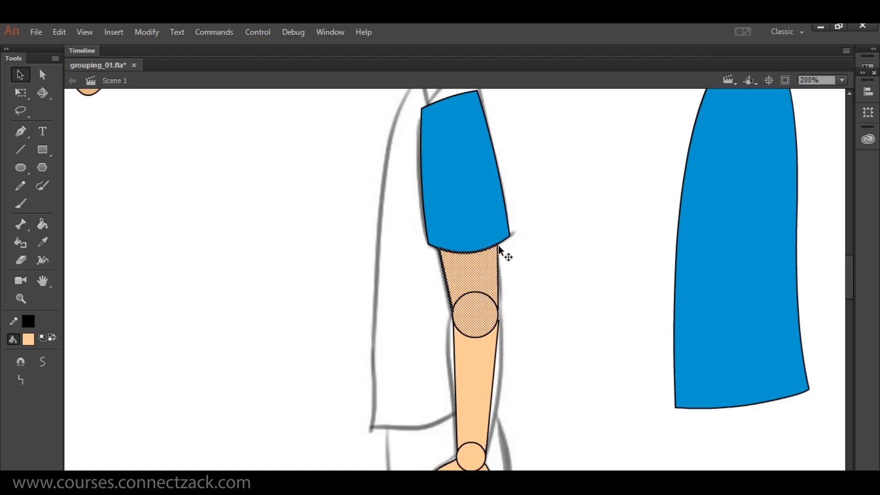
pyautogui.moveTo(538, 209); pyautogui.dragTo(544, 248)
pyautogui.moveTo(391, 118); pyautogui.dragTo(563, 303)
pyautogui.keyDown('shift'); pyautogui.click(454, 353); pyautogui.keyUp('shift')
pyautogui.keyDown('shift'); pyautogui.click(477, 370); pyautogui.keyUp('shift')
pyautogui.keyDown('shift'); pyautogui.click(499, 352); pyautogui.keyUp('shift')
pyautogui.keyDown('shift'); pyautogui.click(500, 336); pyautogui.keyUp('shift')
pyautogui.moveTo(507, 264); pyautogui.dragTo(313, 238)
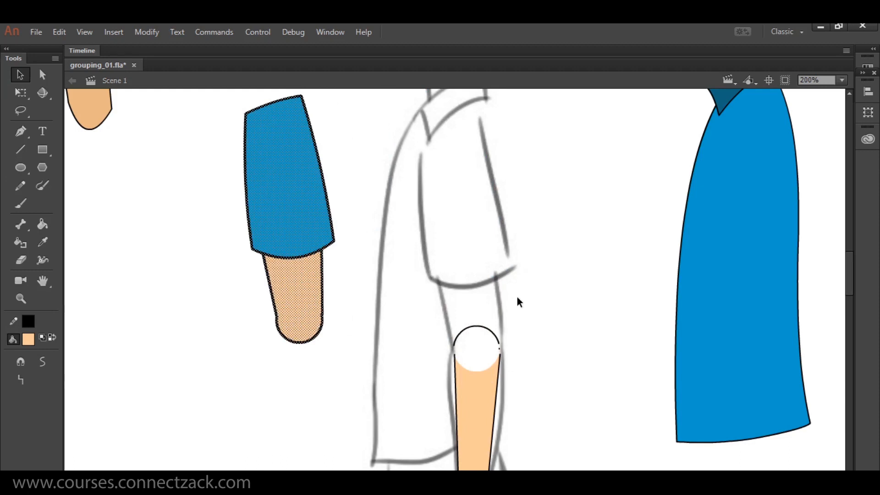
pyautogui.hotkey('ctrl', 'g')
# Join the forearm's side lines to the elbow arc and fill the rounded elbow end with the skin colour.
pyautogui.moveTo(526, 328); pyautogui.dragTo(540, 221)
pyautogui.click(535, 293)
pyautogui.scroll(1, 537, 294)
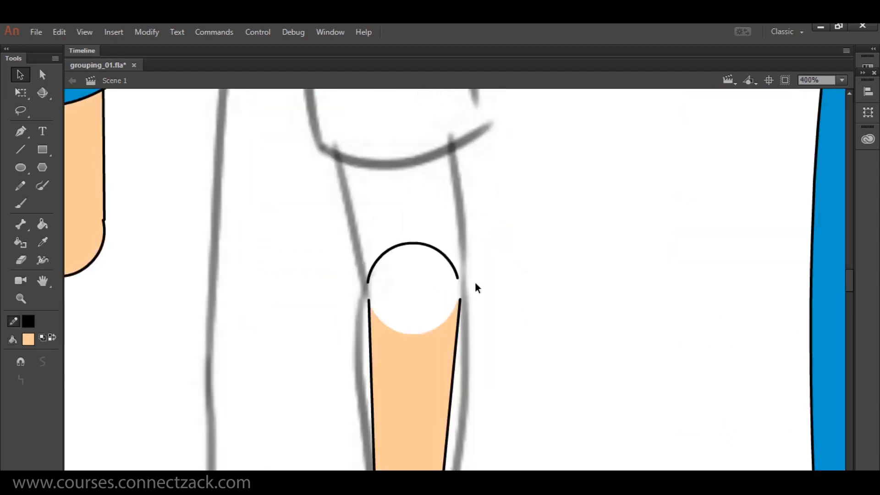
pyautogui.moveTo(369, 302); pyautogui.dragTo(369, 287)
pyautogui.moveTo(460, 300); pyautogui.dragTo(458, 280)
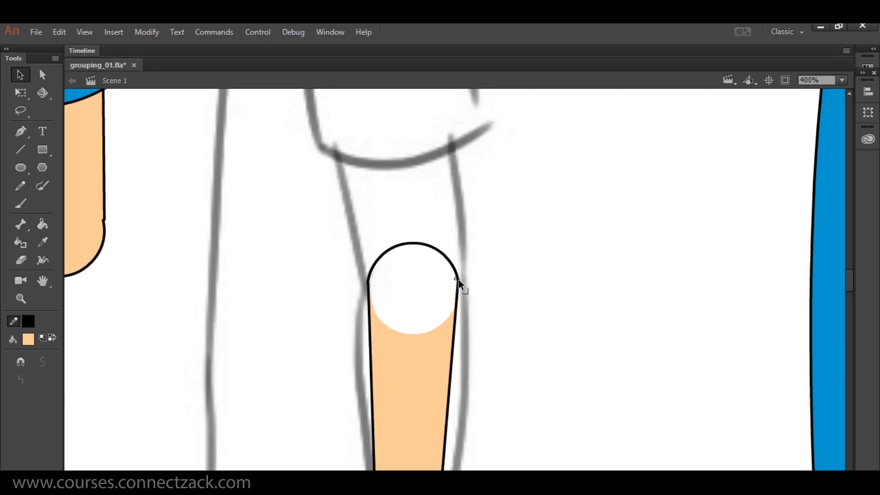
pyautogui.press('k')
pyautogui.click(423, 289)
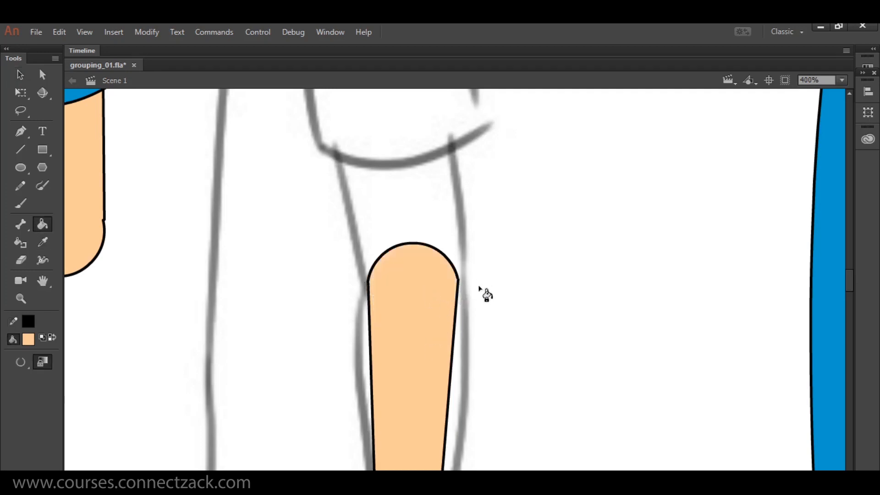
pyautogui.press('v')
pyautogui.moveTo(458, 285); pyautogui.dragTo(457, 282)
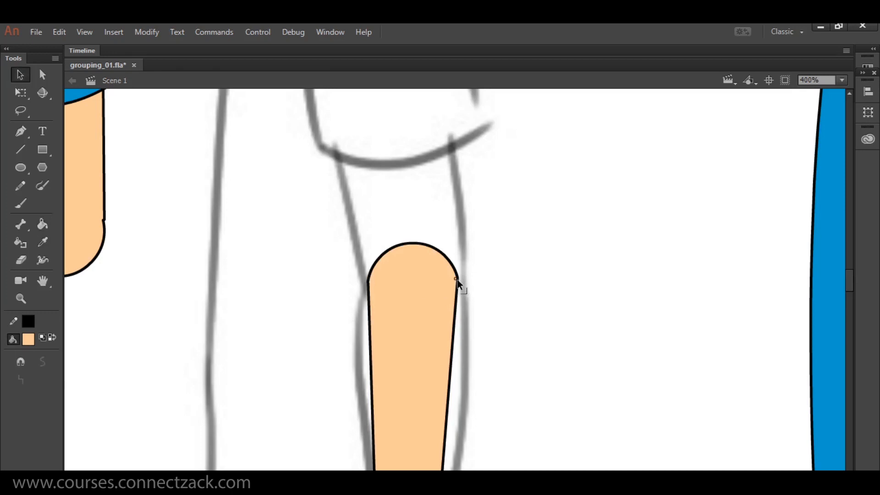
# Select the forearm and wrist circle with their outlines, move them off the sketch beside the hand, and group them.
pyautogui.scroll(-5, 456, 282)
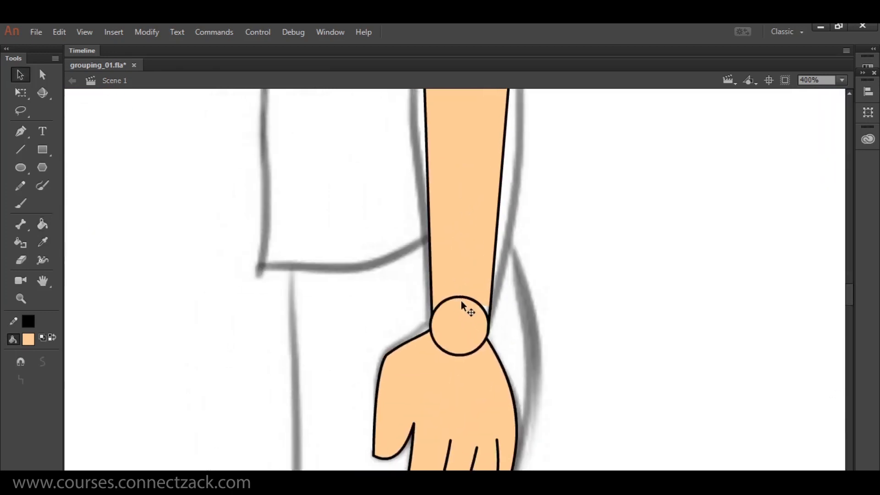
pyautogui.press('k')
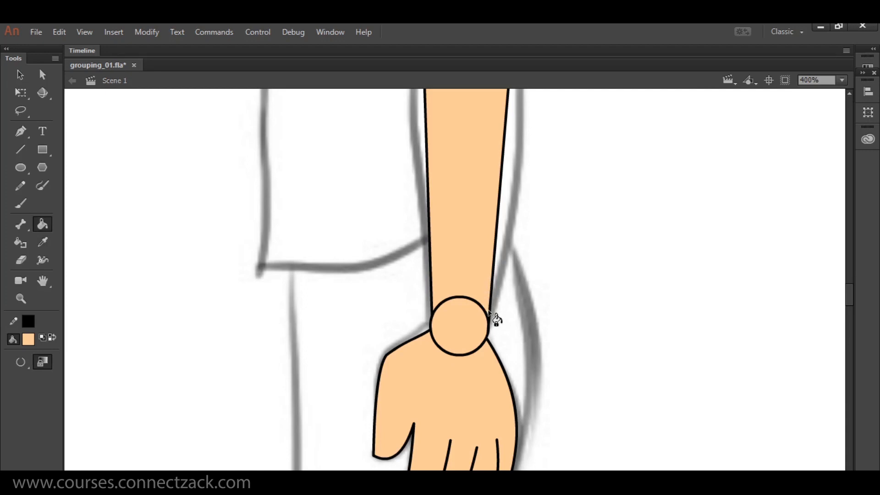
pyautogui.press('v')
pyautogui.doubleClick(472, 238)
pyautogui.press('space')
pyautogui.moveTo(482, 195)
pyautogui.mouseDown()
pyautogui.moveTo(475, 332)
pyautogui.moveTo(489, 193)
pyautogui.mouseUp()
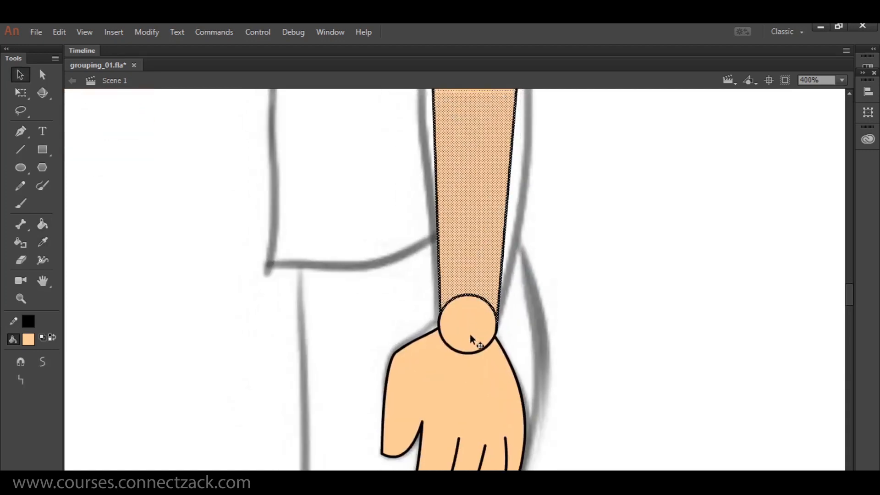
pyautogui.keyDown('shift'); pyautogui.doubleClick(460, 353); pyautogui.keyUp('shift')
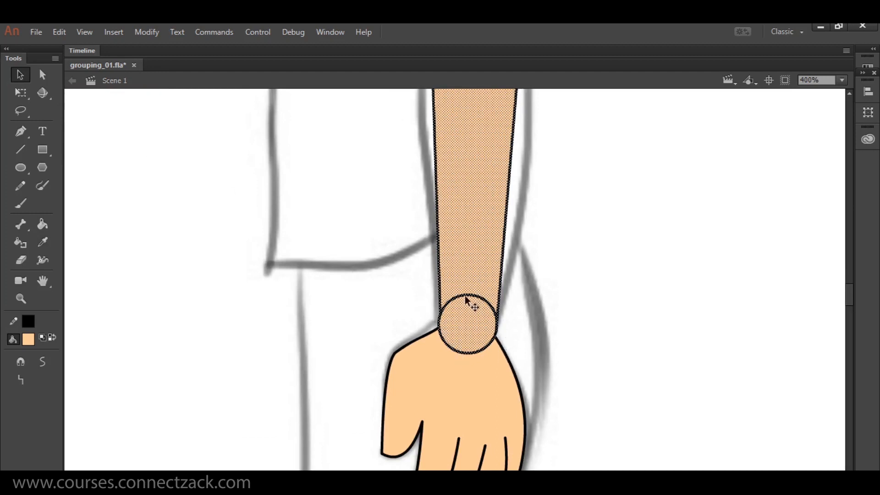
pyautogui.moveTo(487, 255); pyautogui.dragTo(317, 260)
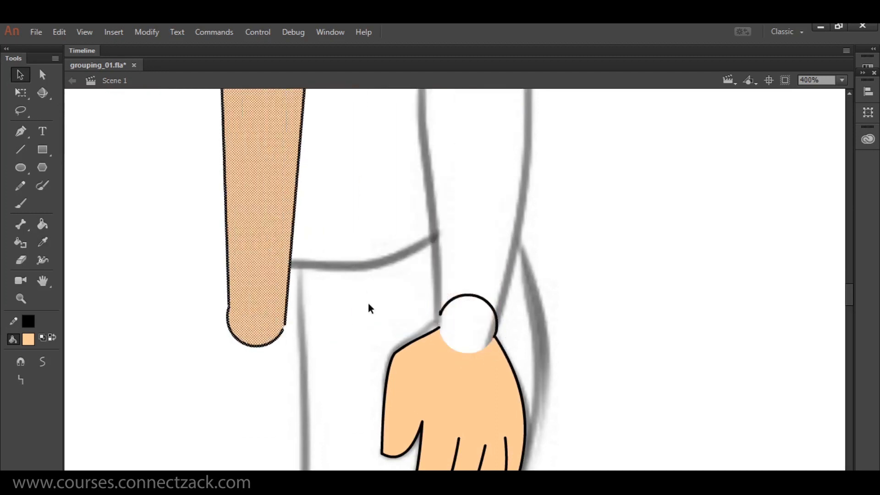
pyautogui.hotkey('ctrl', 'g')
# Close the outline gap at the wrist end inside the forearm group, and exit the group.
pyautogui.click(350, 302)
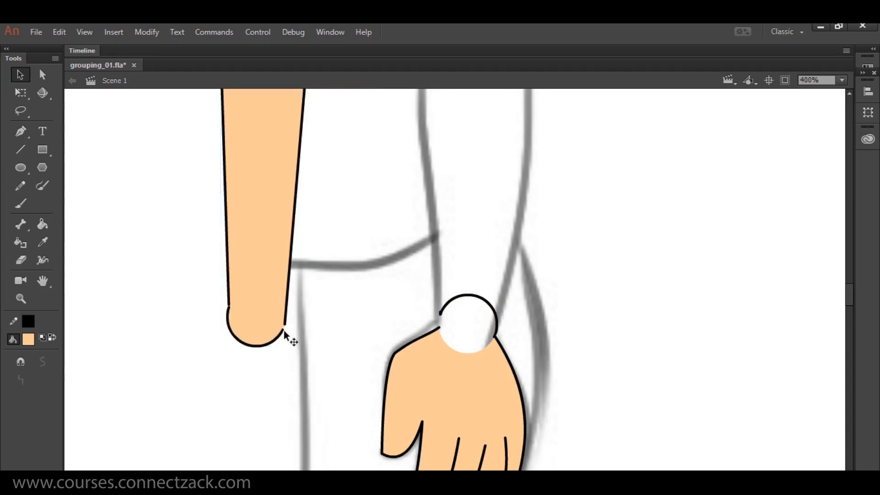
pyautogui.doubleClick(284, 330)
pyautogui.click(292, 326)
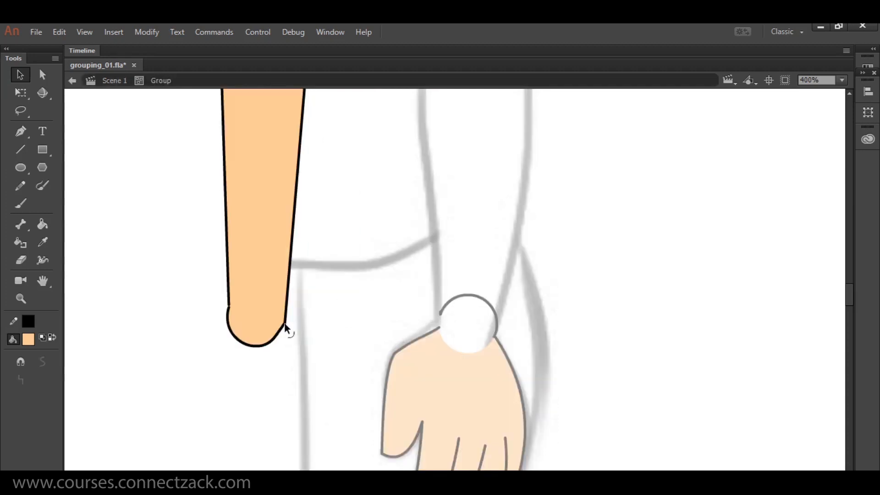
pyautogui.moveTo(284, 324); pyautogui.dragTo(278, 335)
pyautogui.doubleClick(378, 317)
# Connect the wrist arc to the thumb-side outline of the hand and fill the wrist with the skin colour.
pyautogui.click(442, 315)
pyautogui.click(434, 311)
pyautogui.click(440, 326)
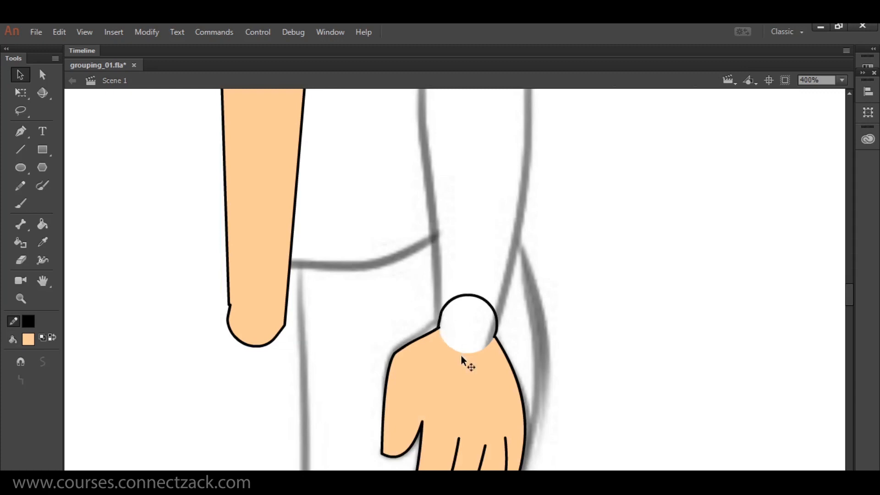
pyautogui.press('k')
pyautogui.click(467, 341)
pyautogui.moveTo(472, 354); pyautogui.dragTo(485, 277)
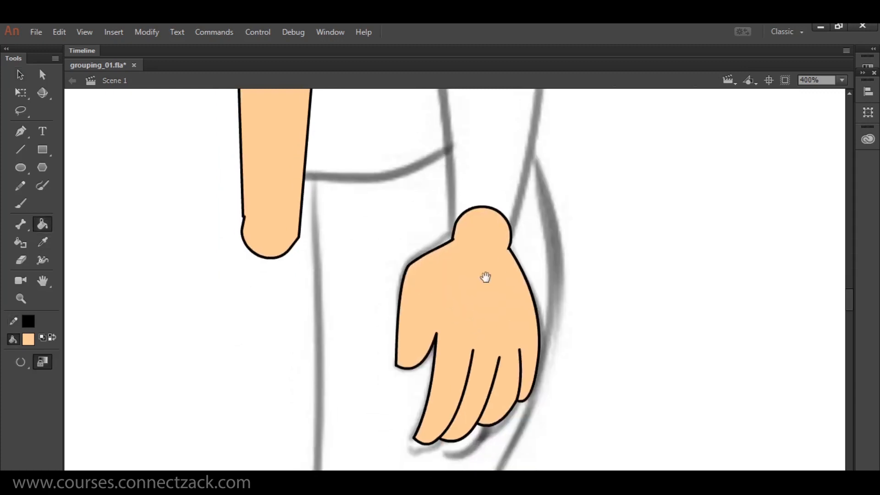
# Group the hand artwork and smooth the wrist-to-thumb outline inside the group.
pyautogui.press('v')
pyautogui.moveTo(368, 200)
pyautogui.mouseDown()
pyautogui.moveTo(565, 428)
pyautogui.moveTo(574, 462)
pyautogui.mouseUp()
pyautogui.hotkey('ctrl', 'g')
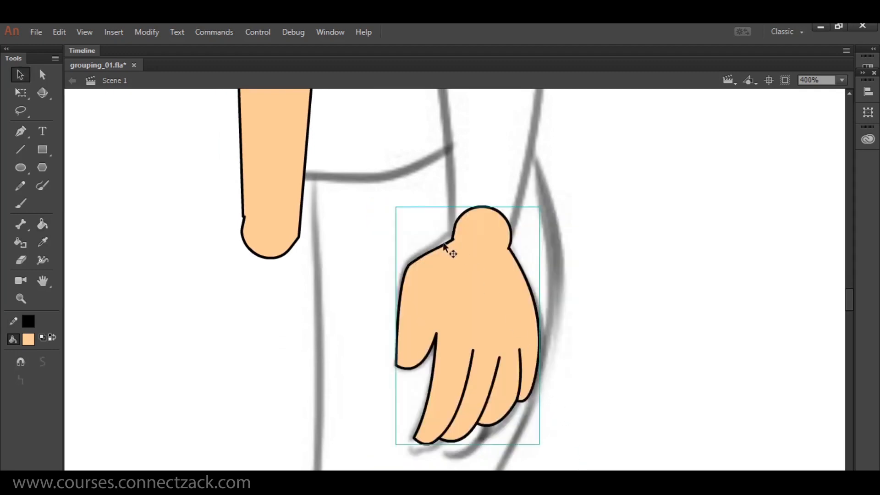
pyautogui.doubleClick(463, 249)
pyautogui.click(443, 239)
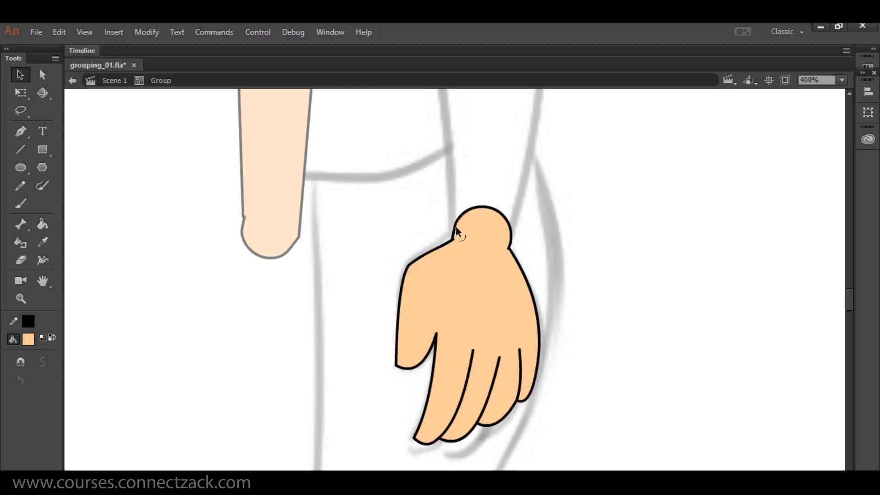
pyautogui.click(436, 252)
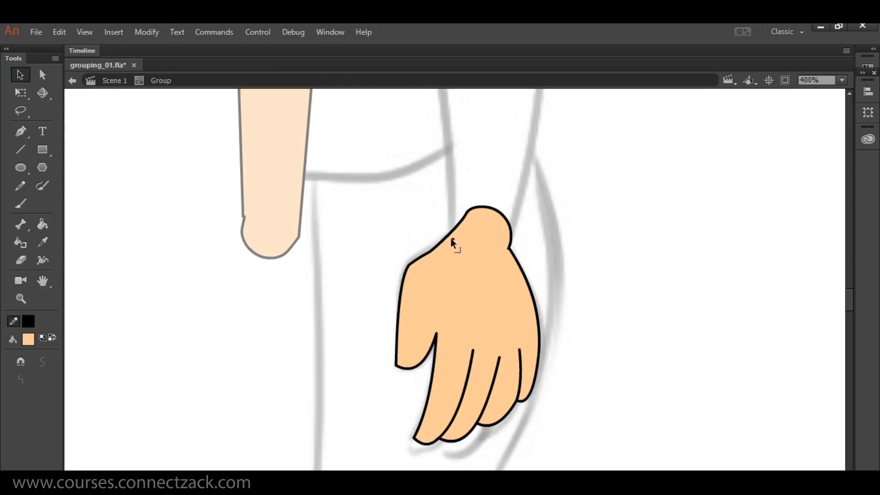
pyautogui.doubleClick(433, 222)
# Move the forearm under the upper arm and place the hand at its wrist to assemble the arm.
pyautogui.hotkey('ctrl', '-')
pyautogui.hotkey('ctrl', '-')
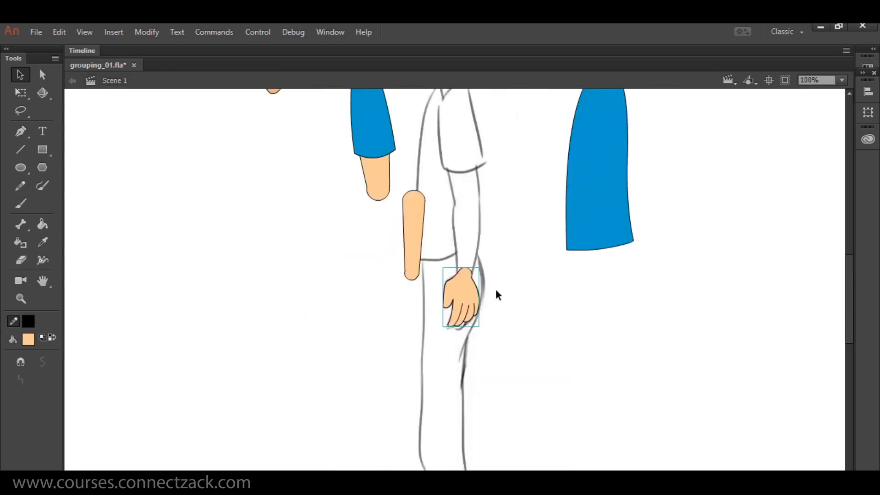
pyautogui.moveTo(454, 212); pyautogui.dragTo(516, 286)
pyautogui.click(445, 256)
pyautogui.click(471, 306)
pyautogui.click(557, 336)
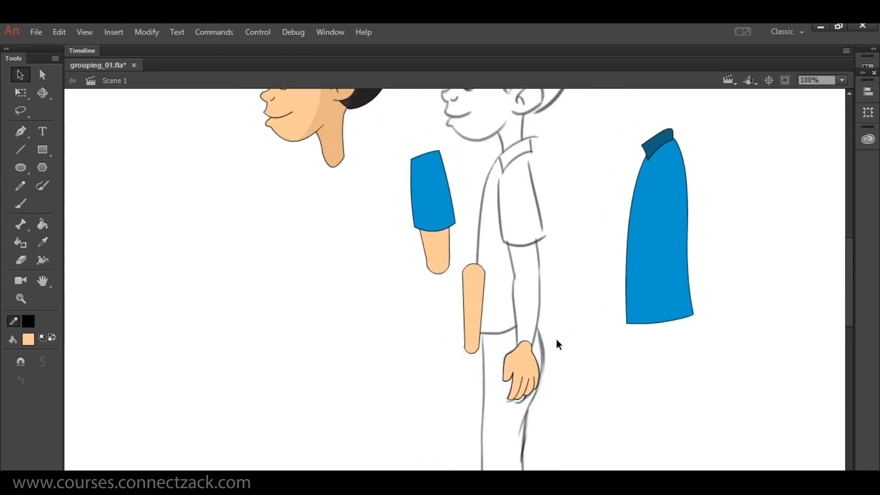
pyautogui.moveTo(472, 293); pyautogui.dragTo(436, 278)
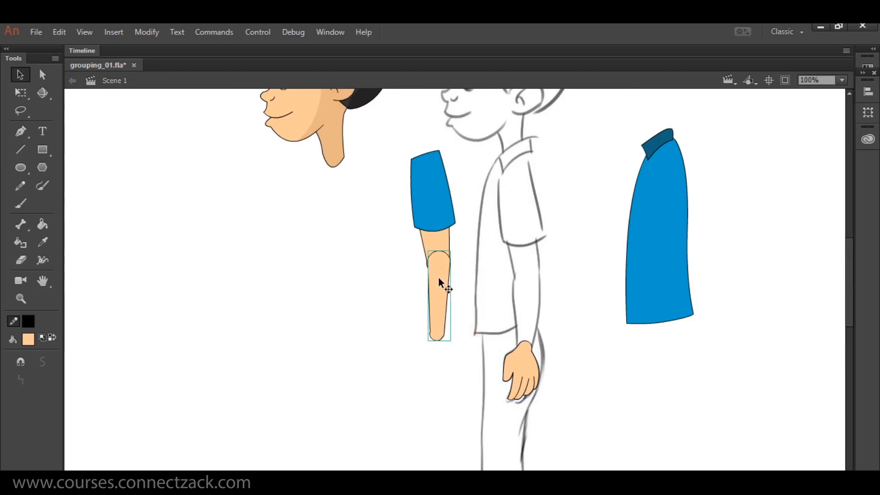
pyautogui.moveTo(525, 373); pyautogui.dragTo(441, 354)
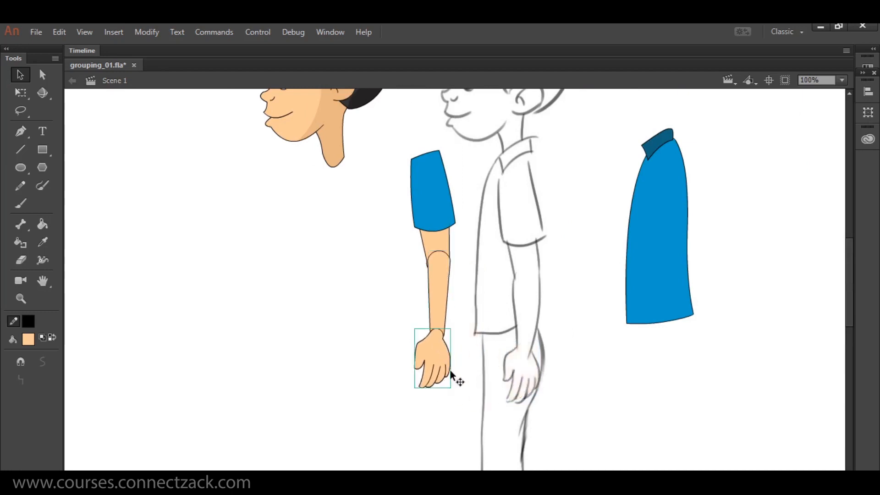
# Align the forearm with the upper arm, move its pivot to the elbow, and rotate it forward with Free Transform.
pyautogui.hotkey('ctrl', '=')
pyautogui.moveTo(528, 150); pyautogui.dragTo(538, 311)
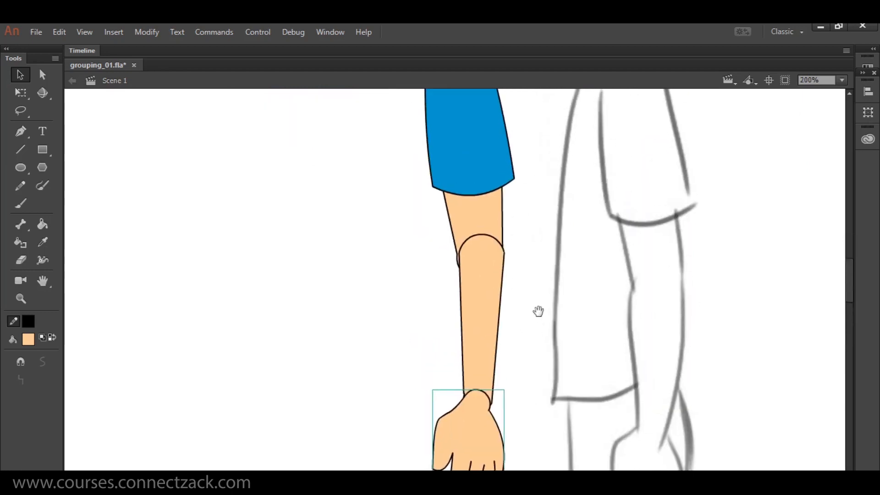
pyautogui.click(485, 272)
pyautogui.press('q')
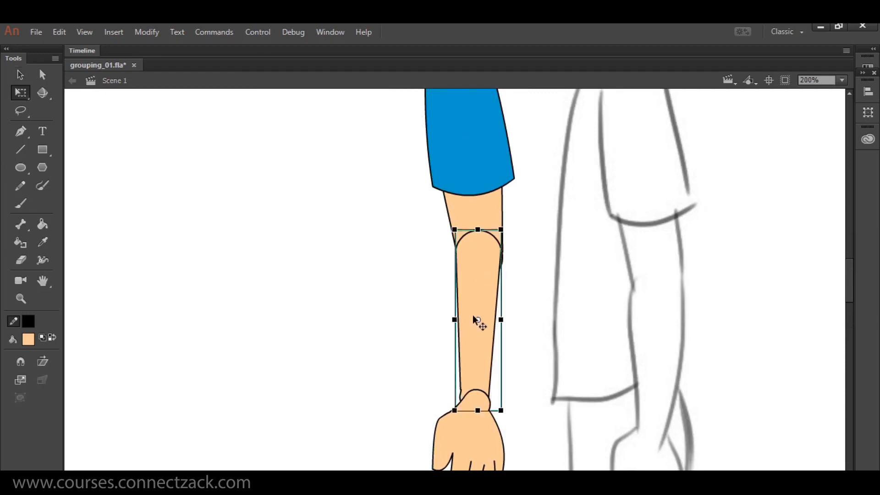
pyautogui.moveTo(479, 269)
pyautogui.mouseDown()
pyautogui.moveTo(475, 242)
pyautogui.moveTo(522, 256)
pyautogui.moveTo(491, 282)
pyautogui.moveTo(486, 275)
pyautogui.moveTo(495, 271)
pyautogui.moveTo(479, 258)
pyautogui.mouseUp()
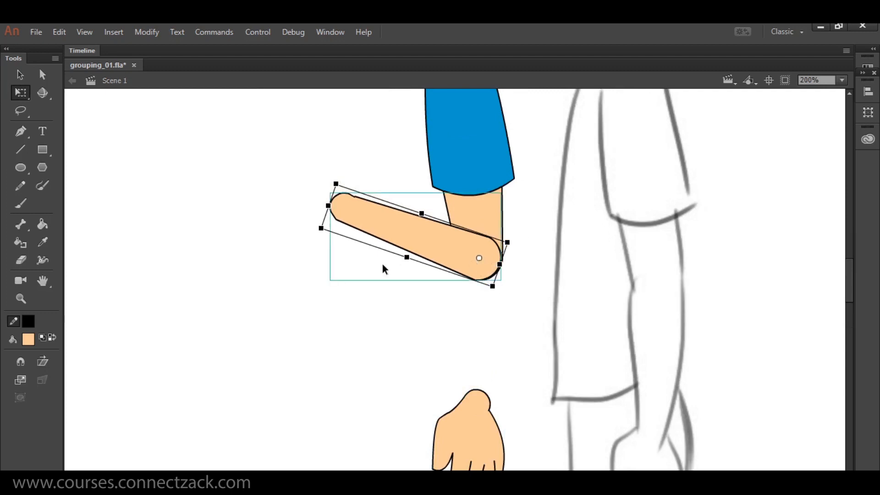
pyautogui.moveTo(316, 235)
pyautogui.mouseDown()
pyautogui.moveTo(318, 255)
pyautogui.moveTo(559, 364)
pyautogui.moveTo(614, 181)
pyautogui.moveTo(333, 352)
pyautogui.moveTo(584, 193)
pyautogui.moveTo(310, 276)
pyautogui.moveTo(314, 240)
pyautogui.mouseUp()
pyautogui.click(396, 328)
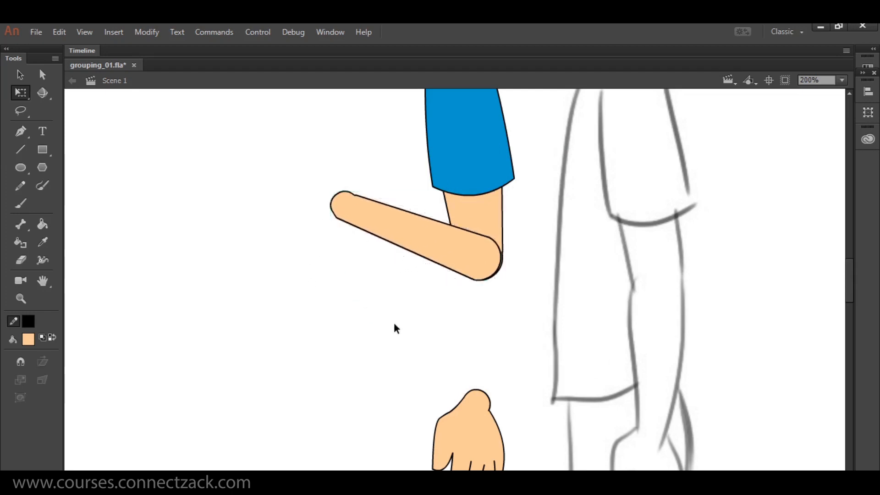
# Rotate the forearm down to a relaxed bend, attach the hand at the wrist, and rotate it to follow the forearm.
pyautogui.click(376, 233)
pyautogui.moveTo(316, 243); pyautogui.dragTo(431, 369)
pyautogui.click(458, 387)
pyautogui.moveTo(479, 402); pyautogui.dragTo(402, 395)
pyautogui.moveTo(390, 425); pyautogui.dragTo(451, 390)
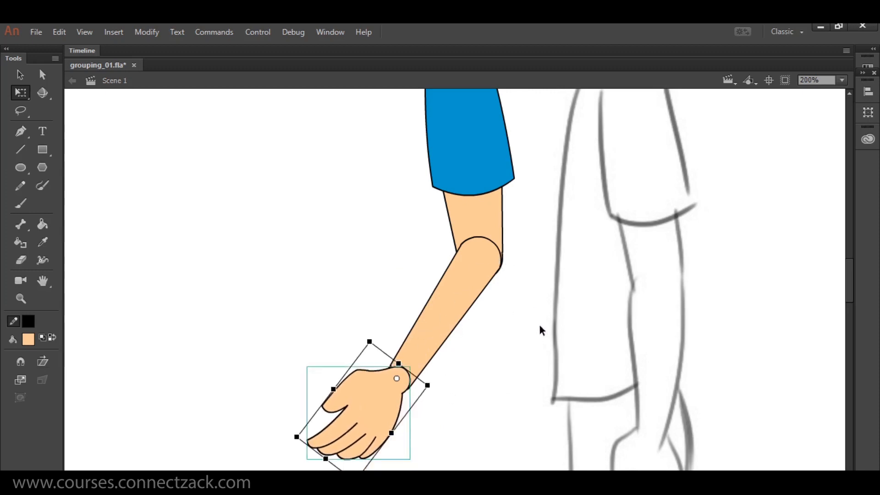
# Move the blue shirt torso over the body of the side-view sketch.
pyautogui.hotkey('ctrl', '1')
pyautogui.click(521, 313)
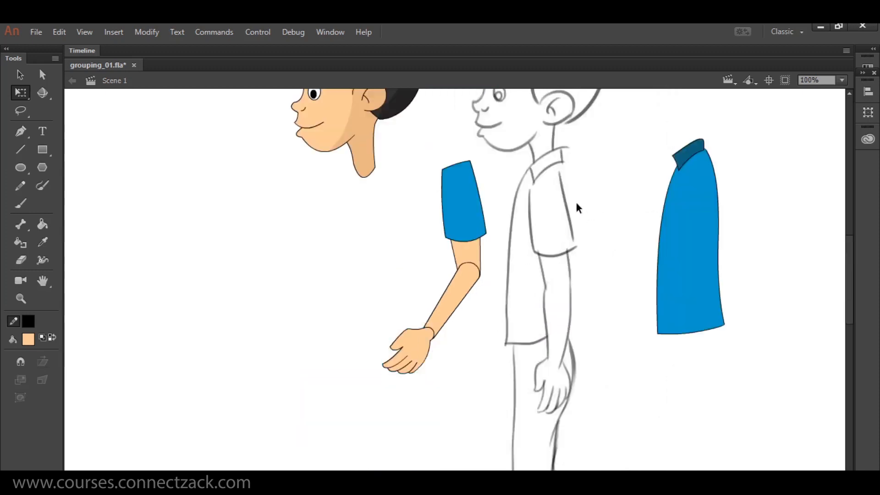
pyautogui.moveTo(577, 208); pyautogui.dragTo(534, 241)
pyautogui.click(644, 213)
pyautogui.moveTo(640, 250)
pyautogui.mouseDown()
pyautogui.moveTo(547, 280)
pyautogui.moveTo(501, 263)
pyautogui.mouseUp()
# Select all the arm parts, bring them to the front, and place the arm over the torso at the shoulder.
pyautogui.click(443, 267)
pyautogui.moveTo(445, 227); pyautogui.dragTo(398, 362)
pyautogui.rightClick(417, 243)
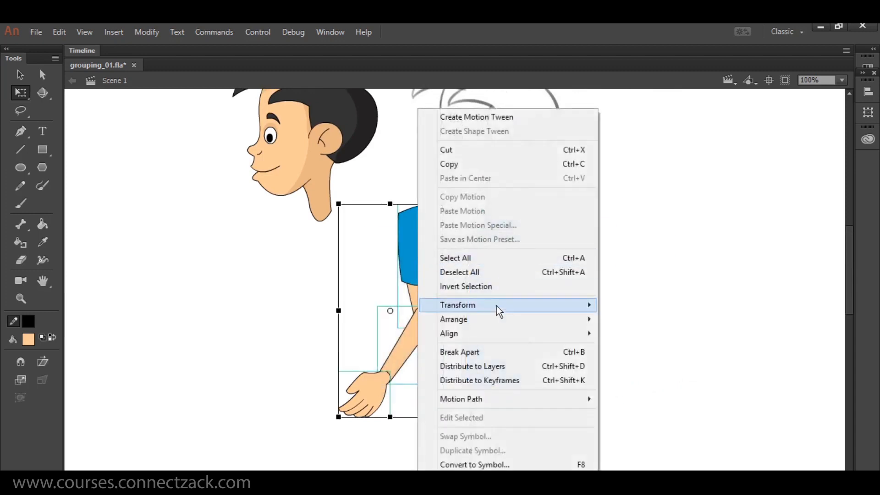
pyautogui.moveTo(499, 323)
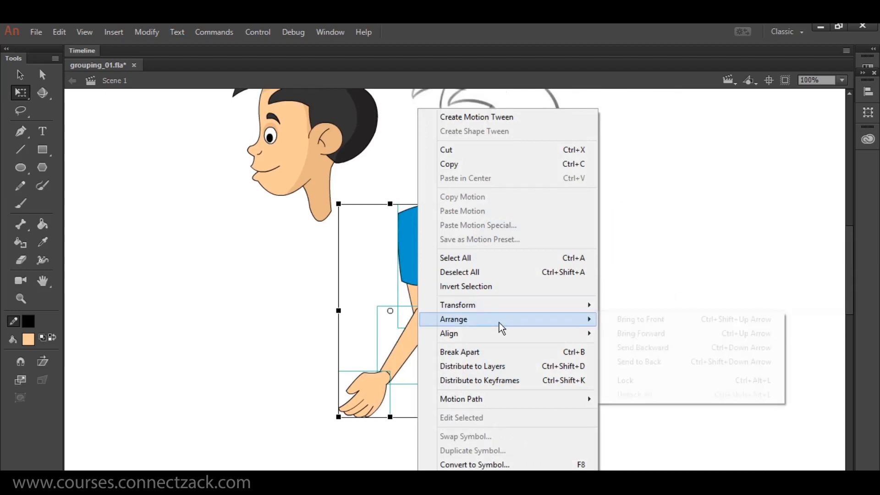
pyautogui.click(641, 317)
pyautogui.moveTo(415, 259); pyautogui.dragTo(506, 273)
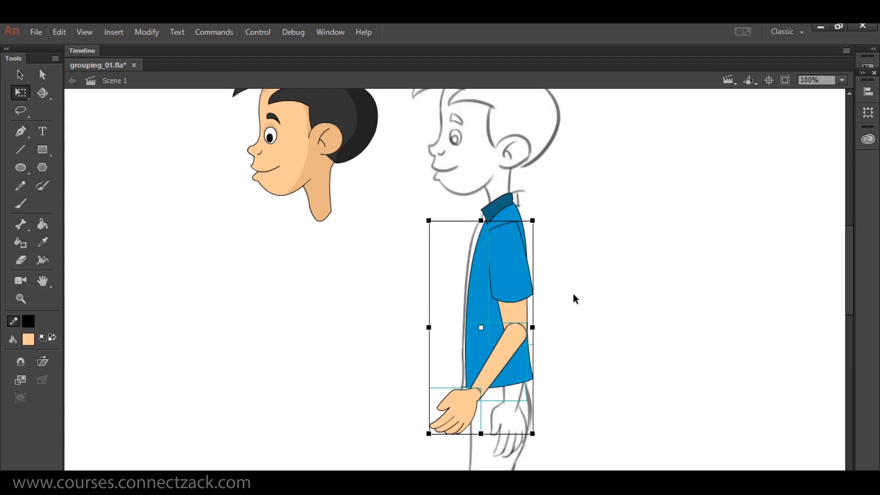
pyautogui.click(574, 298)
# Delete the outline along the sleeve's top edge inside the upper-arm group.
pyautogui.click(526, 216)
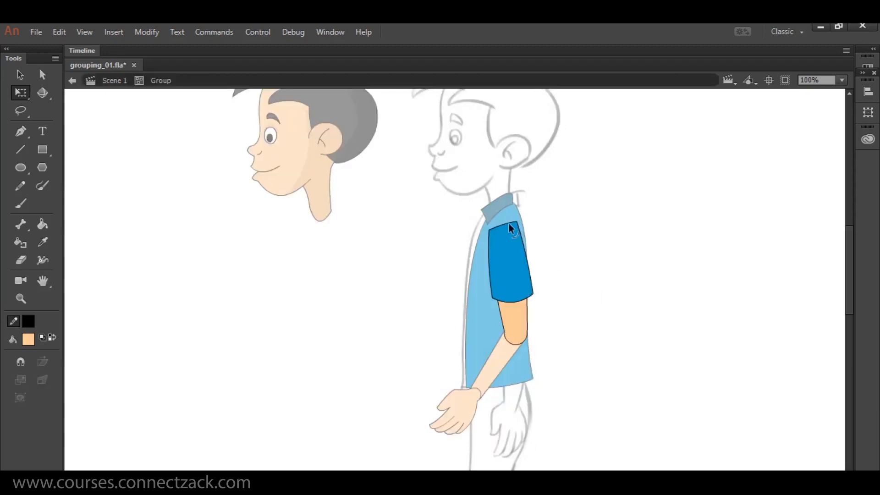
pyautogui.click(508, 223)
pyautogui.hotkey('ctrl', '=')
pyautogui.click(510, 253)
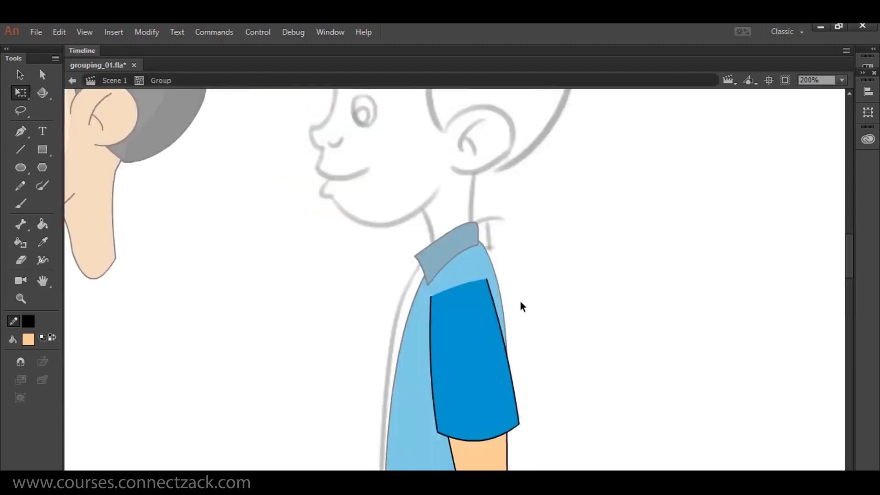
pyautogui.scroll(-6, 531, 242)
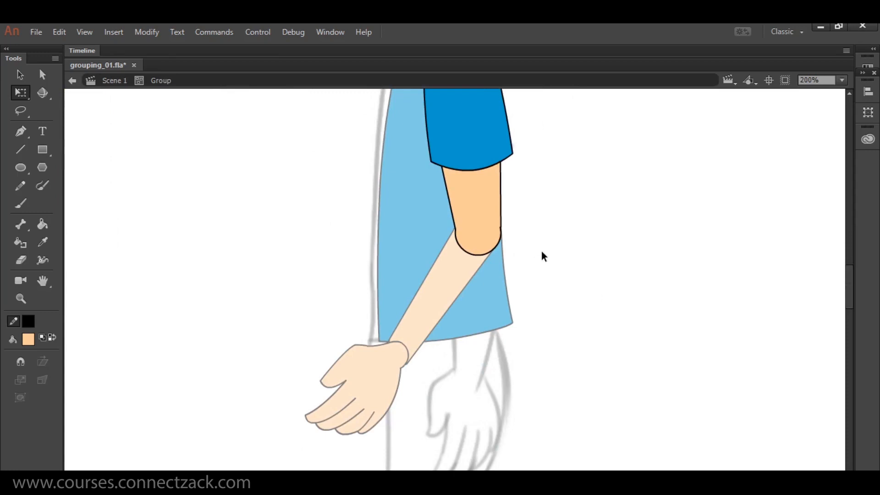
pyautogui.doubleClick(540, 251)
# Inside the forearm group, draw two short lines crossing the rounded elbow outline, one near each end.
pyautogui.moveTo(565, 216); pyautogui.dragTo(593, 260)
pyautogui.hotkey('ctrl', '=')
pyautogui.scroll(-5, 485, 321)
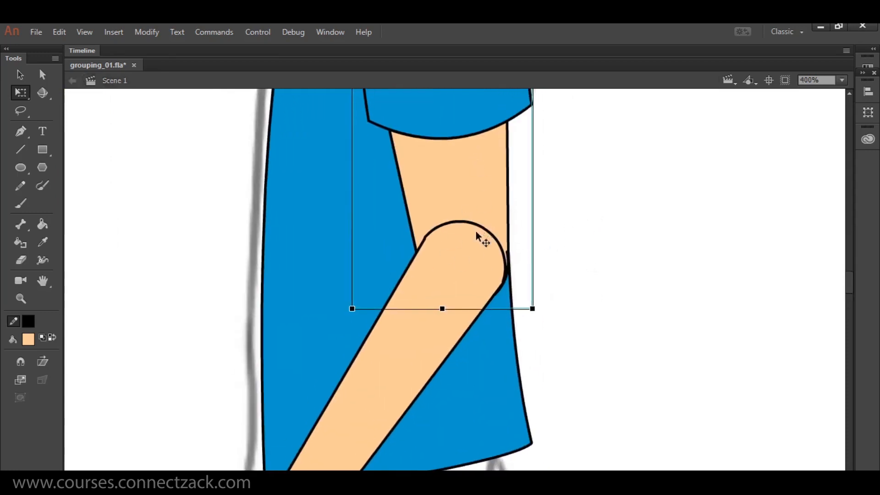
pyautogui.doubleClick(480, 229)
pyautogui.click(467, 246)
pyautogui.click(475, 199)
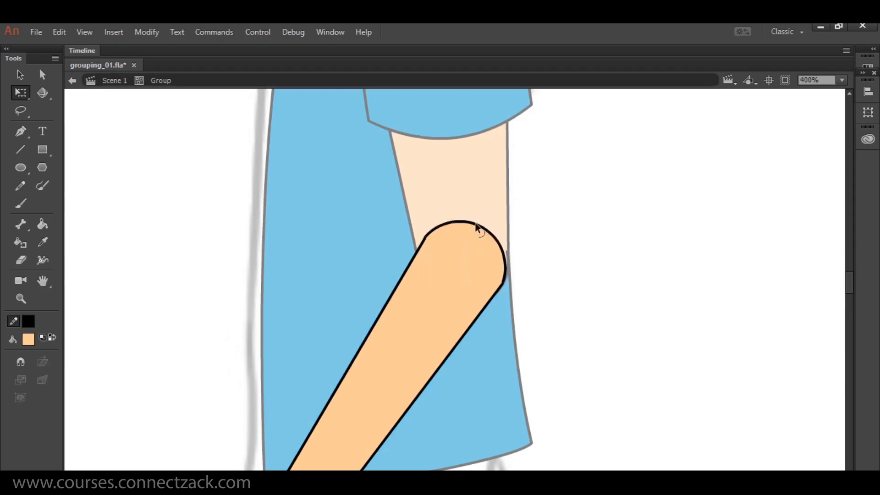
pyautogui.press('n')
pyautogui.moveTo(443, 211); pyautogui.dragTo(447, 244)
pyautogui.moveTo(496, 265); pyautogui.dragTo(520, 246)
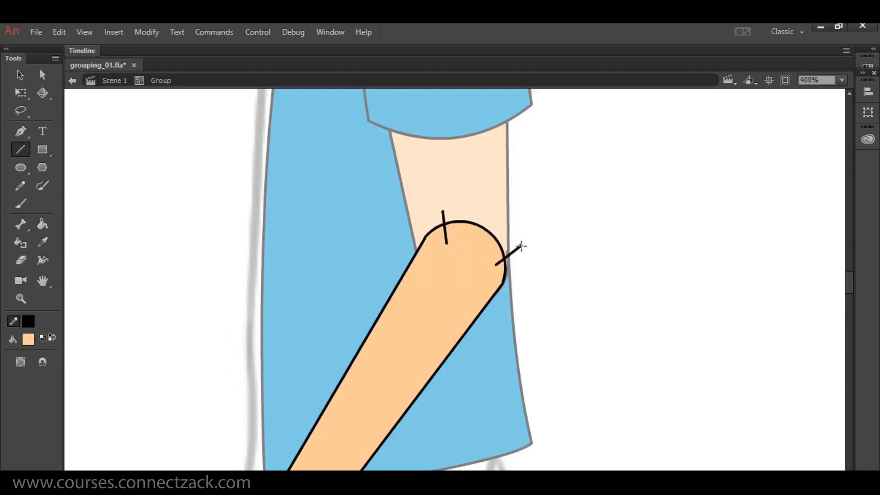
# Delete the elbow arc between the two crossing lines, remove the crossing lines, and leave the forearm group.
pyautogui.press('v')
pyautogui.click(504, 253)
pyautogui.press('Delete')
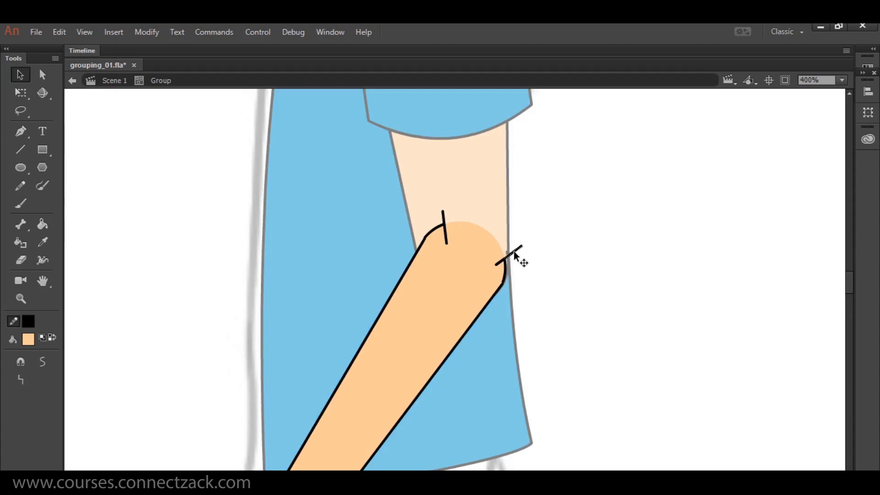
pyautogui.click(444, 229)
pyautogui.press('Delete')
pyautogui.doubleClick(551, 253)
# Nudge the forearm so its elbow lines up with the back edge of the upper arm.
pyautogui.doubleClick(495, 275)
pyautogui.doubleClick(534, 263)
pyautogui.moveTo(503, 276); pyautogui.dragTo(506, 278)
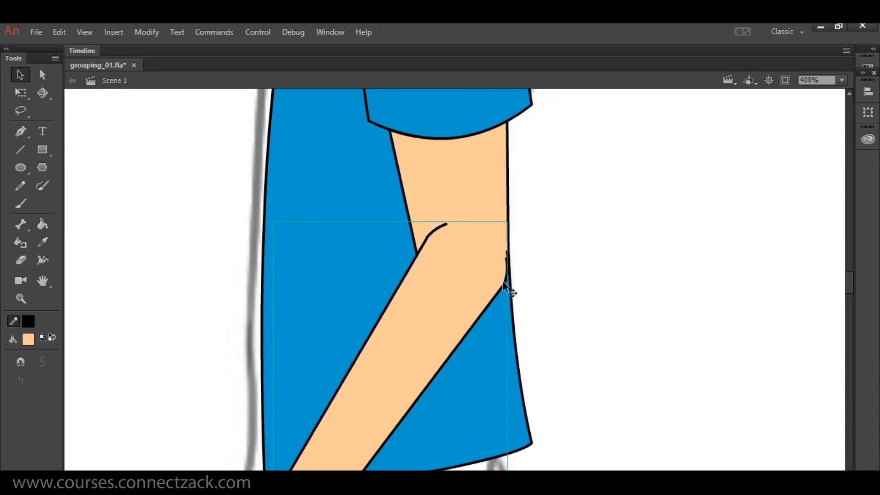
pyautogui.press('Up')
pyautogui.press('Left')
pyautogui.press('Right')
pyautogui.press('Right')
pyautogui.click(545, 260)
# Inside the hand group, draw two short lines crossing the rounded wrist outline.
pyautogui.moveTo(388, 404); pyautogui.dragTo(510, 200)
pyautogui.doubleClick(435, 296)
pyautogui.click(435, 296)
pyautogui.click(392, 252)
pyautogui.press('n')
pyautogui.moveTo(425, 262)
pyautogui.mouseDown()
pyautogui.moveTo(417, 287)
pyautogui.moveTo(459, 303)
pyautogui.mouseUp()
# Delete the hand's wrist arc between the crossing lines along with the lines, and nudge the hand against the forearm.
pyautogui.press('v')
pyautogui.click(448, 312)
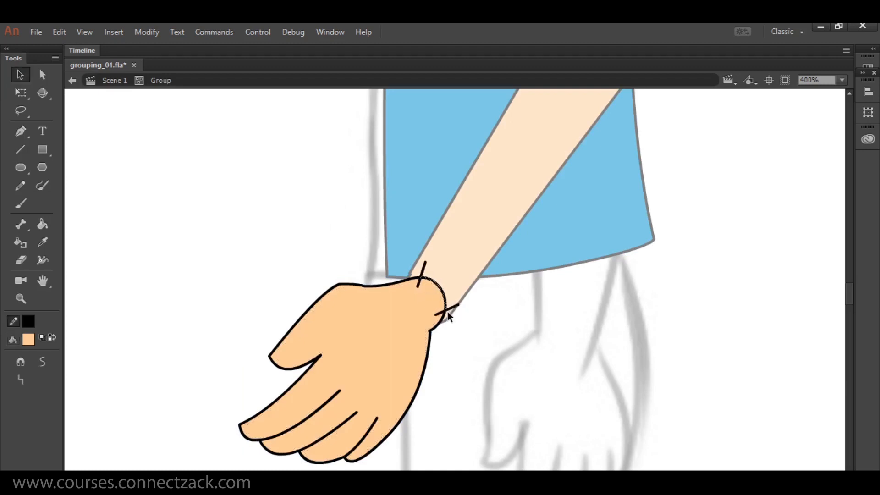
pyautogui.press('Delete')
pyautogui.doubleClick(392, 257)
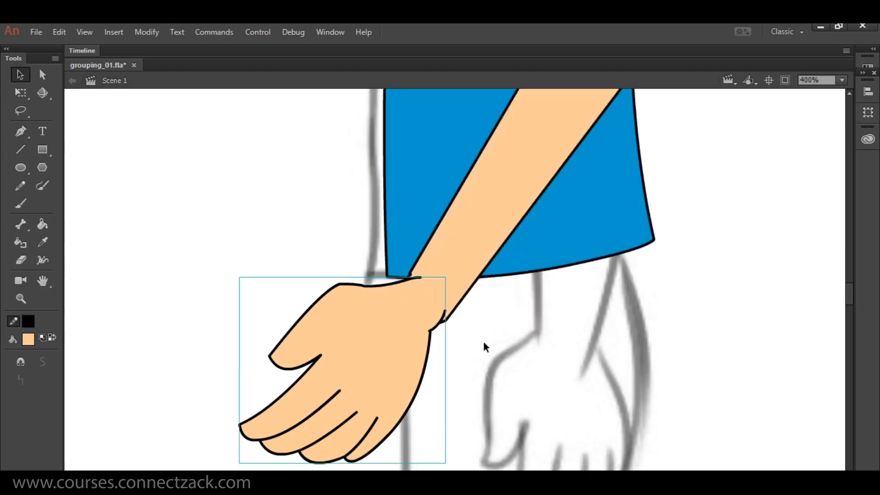
pyautogui.moveTo(422, 333); pyautogui.dragTo(425, 330)
pyautogui.click(466, 326)
# Inside the forearm group, cut the rounded wrist outline with short crossing lines and delete the middle arc and the leftover lines.
pyautogui.doubleClick(460, 295)
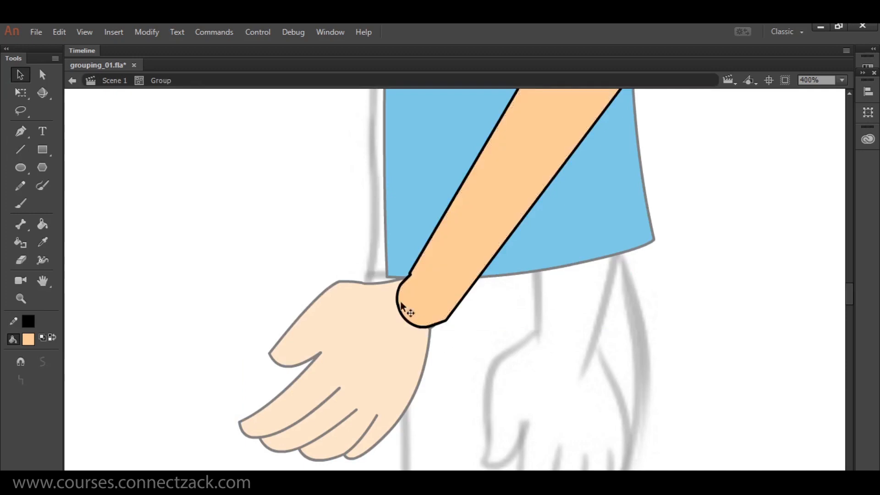
pyautogui.press('n')
pyautogui.moveTo(386, 294)
pyautogui.mouseDown()
pyautogui.moveTo(414, 286)
pyautogui.moveTo(423, 340)
pyautogui.mouseUp()
pyautogui.press('v')
pyautogui.click(419, 326)
pyautogui.press('Delete')
pyautogui.click(428, 321)
pyautogui.press('Delete')
pyautogui.moveTo(437, 323); pyautogui.dragTo(437, 323)
pyautogui.doubleClick(449, 334)
# Send the hand backward behind the forearm and adjust its position at the wrist.
pyautogui.click(429, 342)
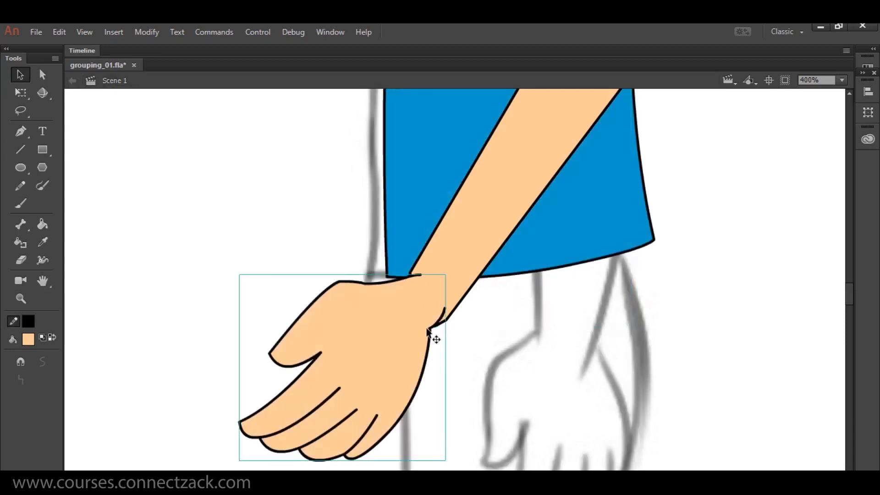
pyautogui.hotkey('ctrl', 'Down')
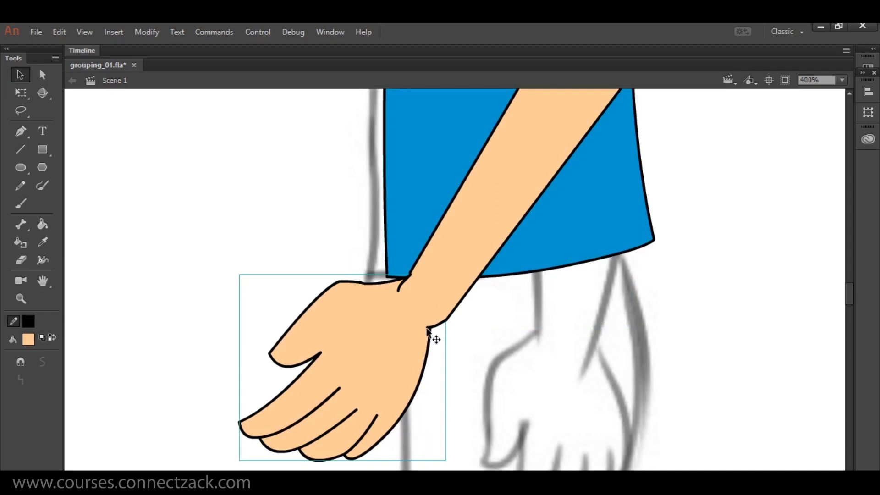
pyautogui.hotkey('ctrl', '-')
pyautogui.click(508, 315)
pyautogui.moveTo(427, 330); pyautogui.dragTo(430, 328)
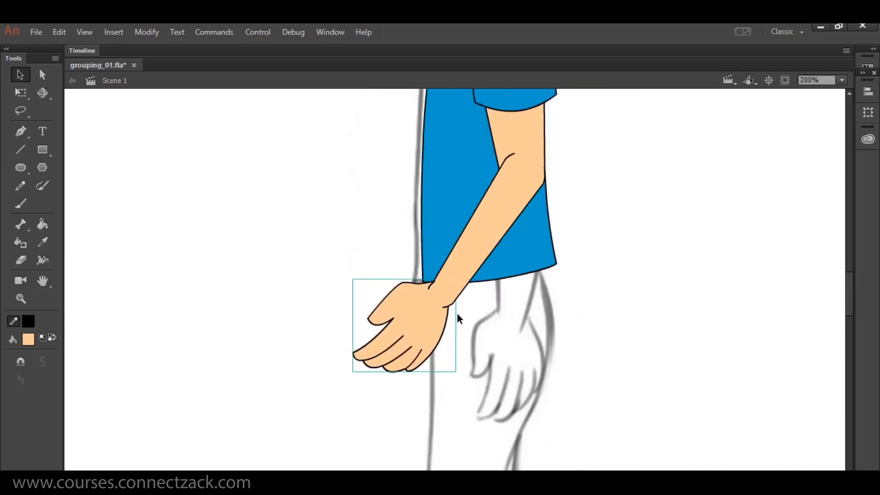
# Select the whole coloured head and move it onto the torso's collar, over the sketched head.
pyautogui.hotkey('ctrl', '-')
pyautogui.hotkey('ctrl', '-')
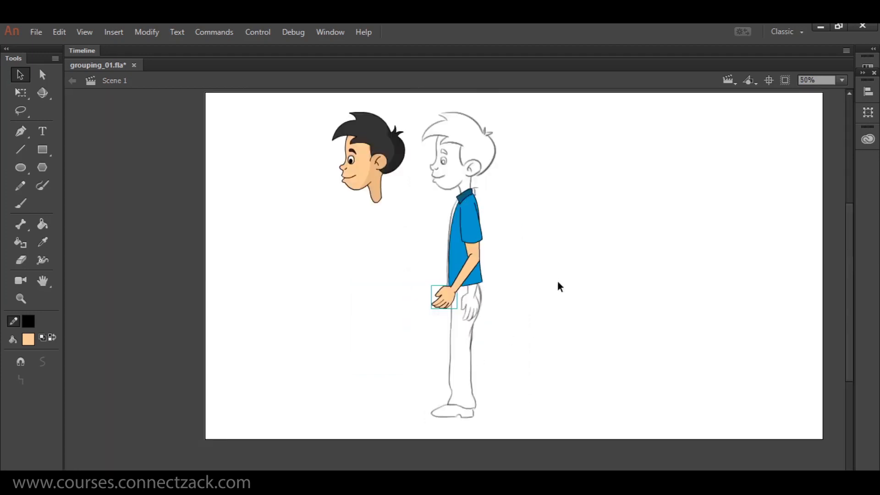
pyautogui.moveTo(430, 177); pyautogui.dragTo(567, 307)
pyautogui.click(511, 320)
pyautogui.moveTo(393, 218); pyautogui.dragTo(300, 102)
pyautogui.moveTo(379, 195); pyautogui.dragTo(470, 196)
pyautogui.click(546, 307)
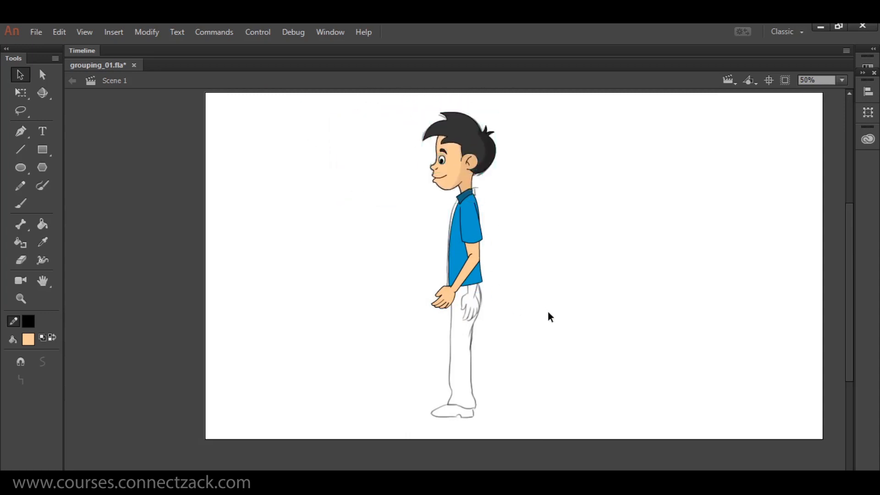
# Draw a circle beside the sketched hips with the Oval tool and fill it with dark grey.
pyautogui.hotkey('ctrl', '1')
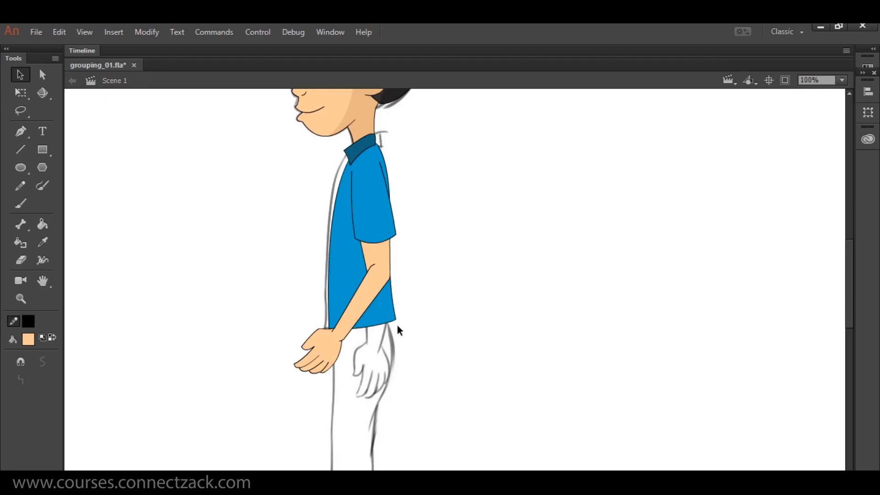
pyautogui.moveTo(495, 356); pyautogui.dragTo(507, 226)
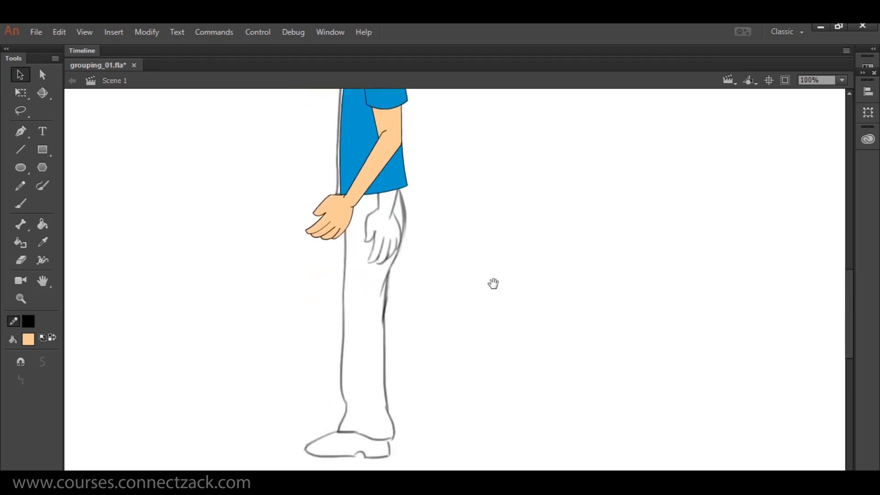
pyautogui.moveTo(487, 287); pyautogui.dragTo(514, 290)
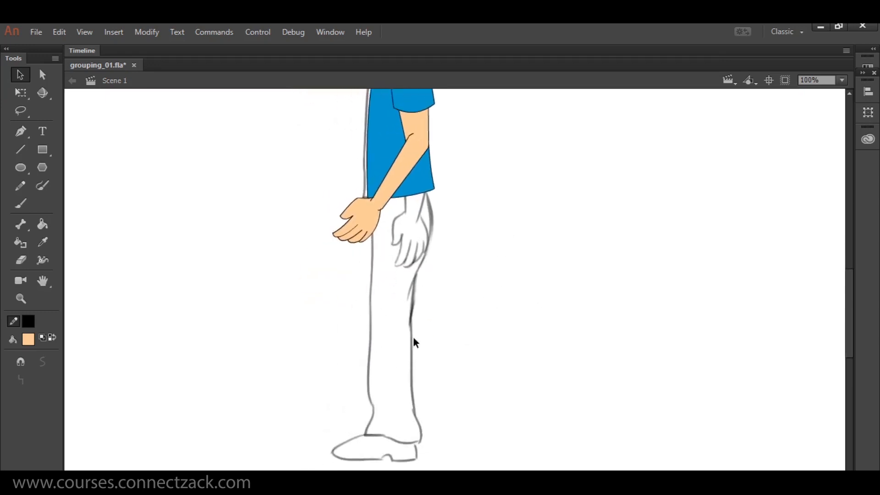
pyautogui.moveTo(466, 204); pyautogui.dragTo(486, 255)
pyautogui.press('n')
pyautogui.moveTo(486, 286)
pyautogui.mouseDown()
pyautogui.moveTo(485, 255)
pyautogui.moveTo(529, 282)
pyautogui.mouseUp()
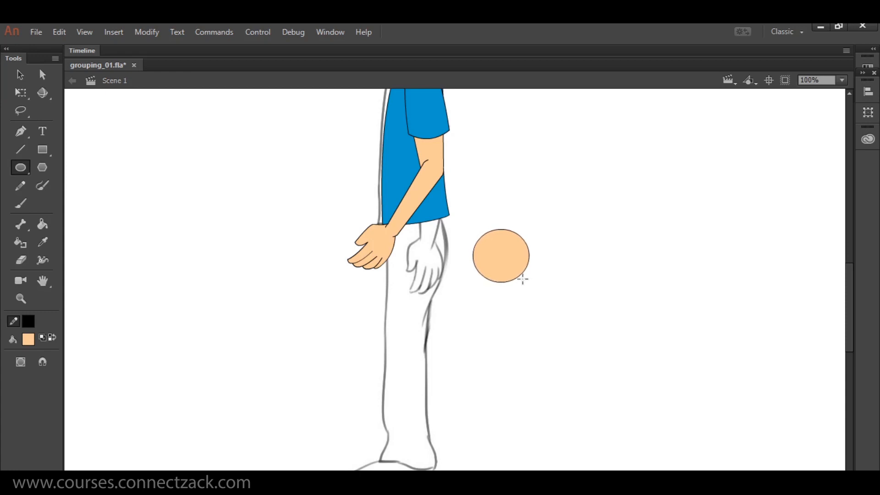
pyautogui.click(28, 339)
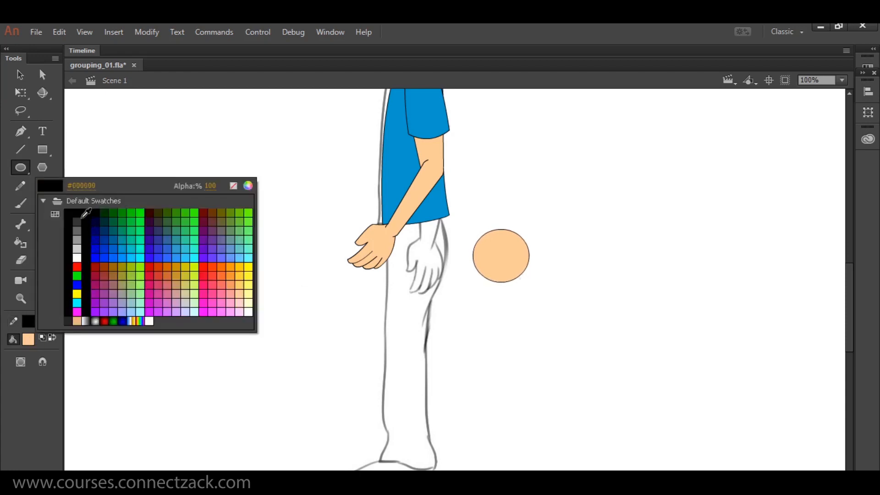
pyautogui.click(83, 226)
pyautogui.press('k')
pyautogui.click(494, 272)
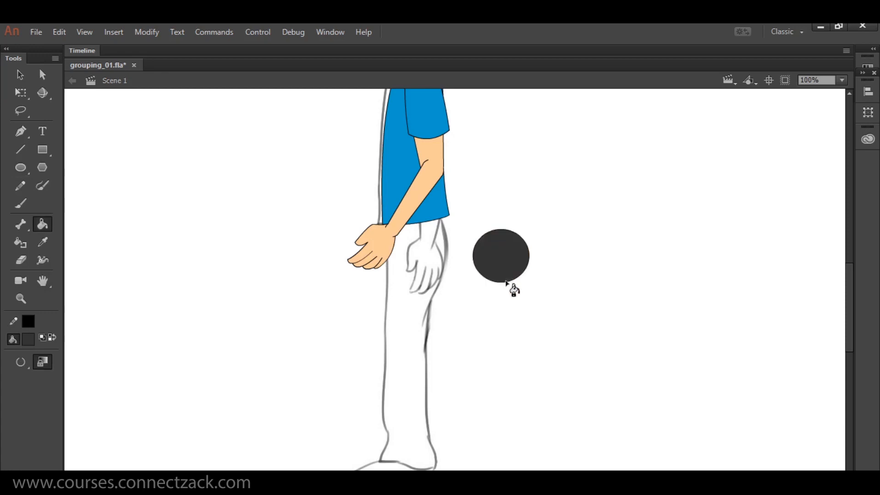
# Move the coloured body parts clear of the sketch and place the grouped dark grey circle over the sketched hips.
pyautogui.press('v')
pyautogui.click(511, 266)
pyautogui.moveTo(510, 265); pyautogui.dragTo(428, 244)
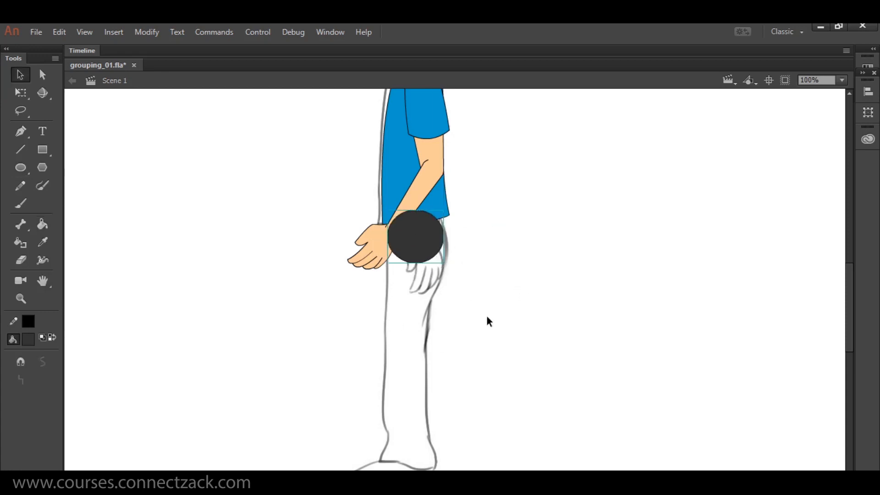
pyautogui.hotkey('ctrl', '=')
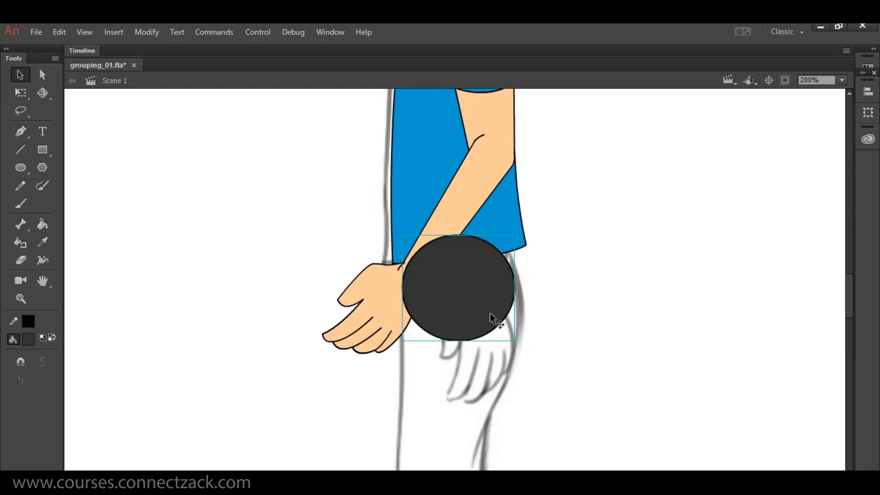
pyautogui.hotkey('ctrl', 'a')
pyautogui.moveTo(268, 288)
pyautogui.mouseDown()
pyautogui.moveTo(499, 281)
pyautogui.moveTo(507, 246)
pyautogui.mouseUp()
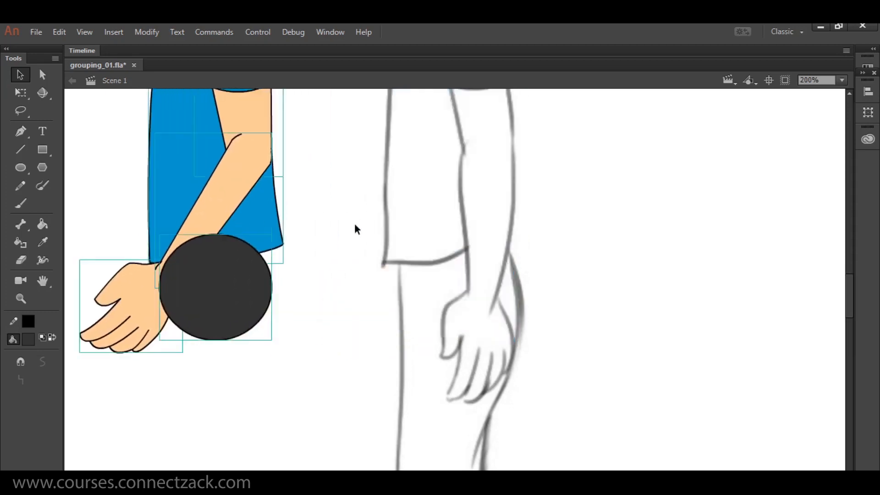
# Reshape the dark grey circle inside its group into a taller, rounded pelvis that follows the sketched hips.
pyautogui.doubleClick(498, 279)
pyautogui.click(532, 263)
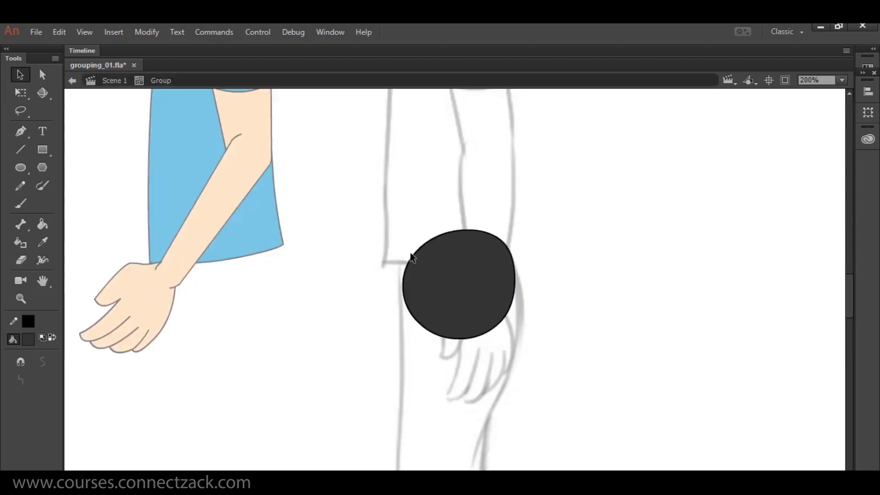
pyautogui.moveTo(410, 256); pyautogui.dragTo(404, 248)
pyautogui.moveTo(416, 326); pyautogui.dragTo(418, 337)
pyautogui.moveTo(489, 338); pyautogui.dragTo(489, 367)
pyautogui.moveTo(424, 347); pyautogui.dragTo(420, 365)
pyautogui.doubleClick(554, 310)
pyautogui.moveTo(556, 361); pyautogui.dragTo(566, 281)
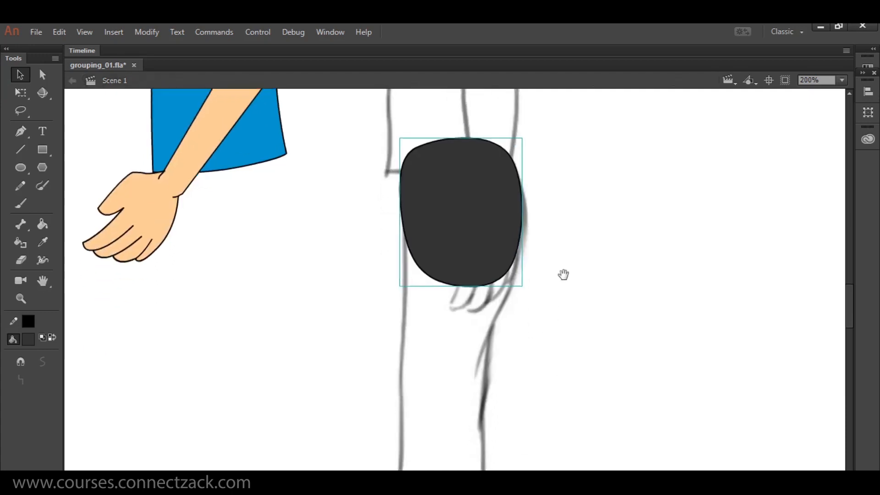
# Draw four crossing straight lines beside the sketched leg to frame a long, slightly tapered leg shape.
pyautogui.hotkey('ctrl', '-')
pyautogui.click(24, 148)
pyautogui.moveTo(521, 241); pyautogui.dragTo(519, 454)
pyautogui.moveTo(504, 448)
pyautogui.mouseDown()
pyautogui.moveTo(572, 455)
pyautogui.moveTo(582, 234)
pyautogui.mouseUp()
pyautogui.moveTo(508, 249)
pyautogui.mouseDown()
pyautogui.moveTo(611, 257)
pyautogui.moveTo(604, 252)
pyautogui.mouseUp()
# Draw a circle about as wide as the trouser leg and delete its fill, keeping the outline.
pyautogui.press('o')
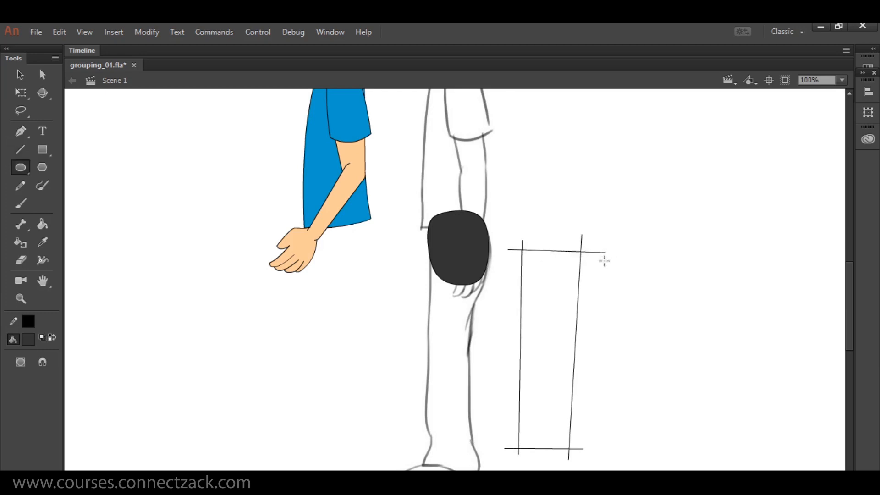
pyautogui.moveTo(430, 328); pyautogui.dragTo(573, 369)
pyautogui.press('v')
pyautogui.click(460, 354)
pyautogui.press('Delete')
# Adjust the circle outline's size with Free Transform and place it over the knee of the sketched leg.
pyautogui.click(464, 363)
pyautogui.press('q')
pyautogui.moveTo(566, 331); pyautogui.dragTo(573, 325)
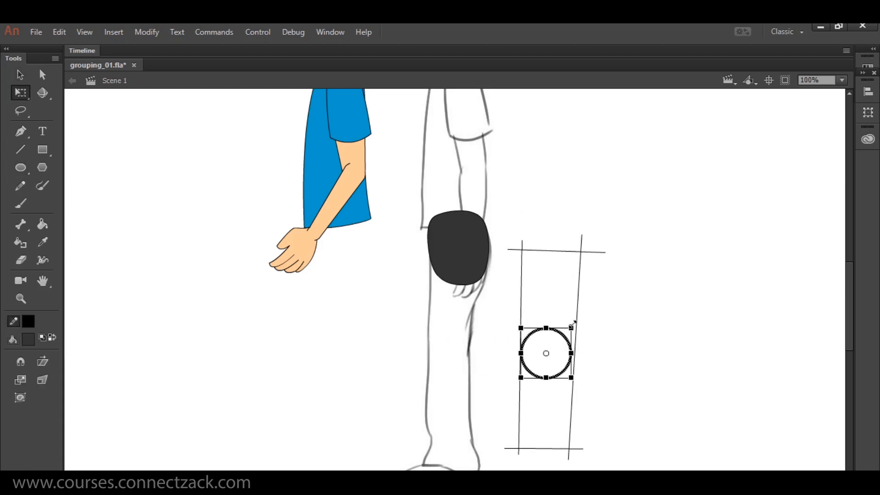
pyautogui.press('v')
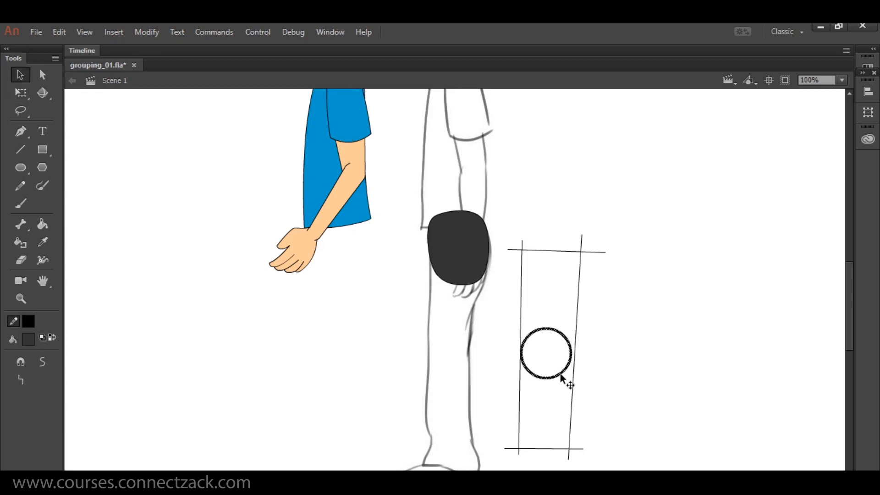
pyautogui.moveTo(562, 372); pyautogui.dragTo(465, 374)
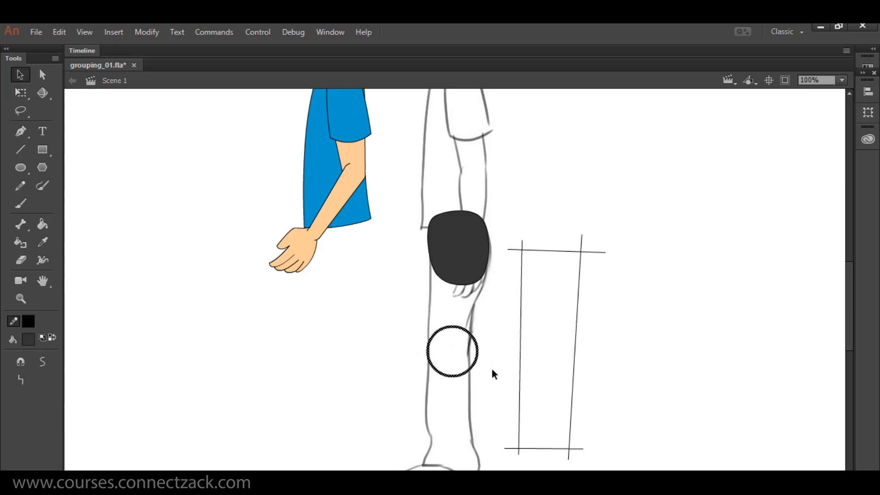
# Shrink the circle outline with Free Transform to the trouser leg's width and nudge it sideways to fit the sketched knee.
pyautogui.press('q')
pyautogui.moveTo(477, 324); pyautogui.dragTo(473, 331)
pyautogui.press('v')
pyautogui.press('Left')
pyautogui.press('Left')
pyautogui.press('Left')
pyautogui.press('Left')
pyautogui.press('Left')
pyautogui.press('Left')
pyautogui.click(496, 353)
# Delete the four crossing lines beside the leg and move the dark grey pelvis off the sketch into the empty space.
pyautogui.moveTo(504, 224); pyautogui.dragTo(624, 469)
pyautogui.press('Delete')
pyautogui.click(474, 271)
pyautogui.moveTo(474, 271); pyautogui.dragTo(595, 227)
# Draw straight lines along the front and back of the sketched thigh and lower leg, closing them off at hip and ankle.
pyautogui.press('n')
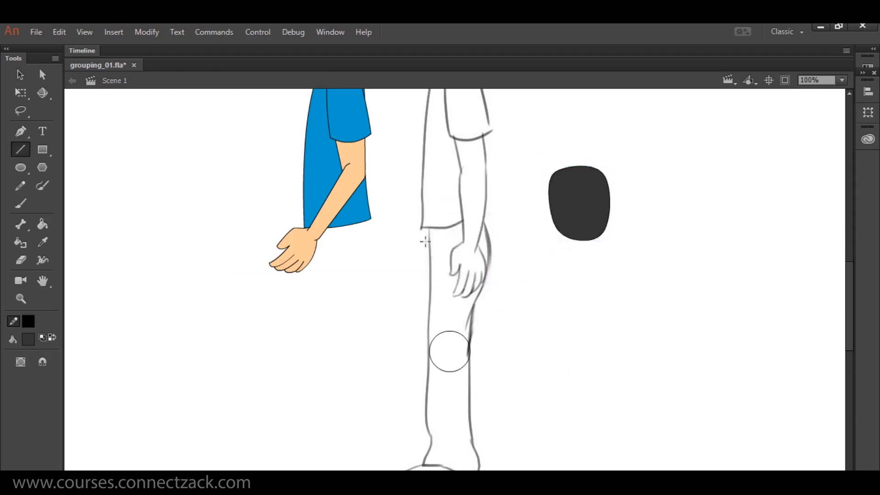
pyautogui.moveTo(428, 230); pyautogui.dragTo(424, 465)
pyautogui.moveTo(470, 354); pyautogui.dragTo(472, 465)
pyautogui.moveTo(471, 348); pyautogui.dragTo(479, 227)
pyautogui.moveTo(421, 230); pyautogui.dragTo(510, 234)
pyautogui.moveTo(482, 419); pyautogui.dragTo(485, 290)
pyautogui.moveTo(417, 329); pyautogui.dragTo(512, 334)
pyautogui.hotkey('ctrl', '=')
pyautogui.moveTo(509, 202); pyautogui.dragTo(536, 428)
# Trim the stray line ends at the hip, round the thigh's top edge, and bow the back of the thigh outward.
pyautogui.press('v')
pyautogui.moveTo(422, 188); pyautogui.dragTo(443, 175)
pyautogui.click(417, 186)
pyautogui.press('Delete')
pyautogui.click(535, 190)
pyautogui.press('Delete')
pyautogui.moveTo(511, 180); pyautogui.dragTo(538, 160)
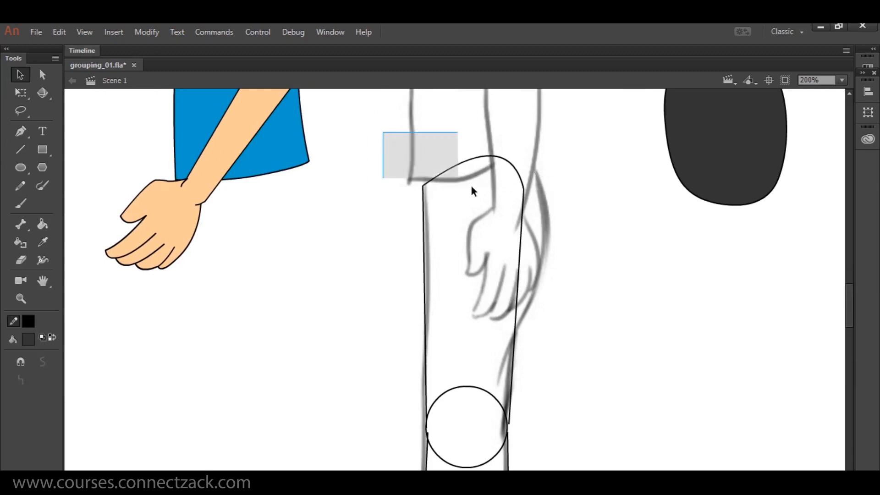
pyautogui.moveTo(448, 169); pyautogui.dragTo(435, 163)
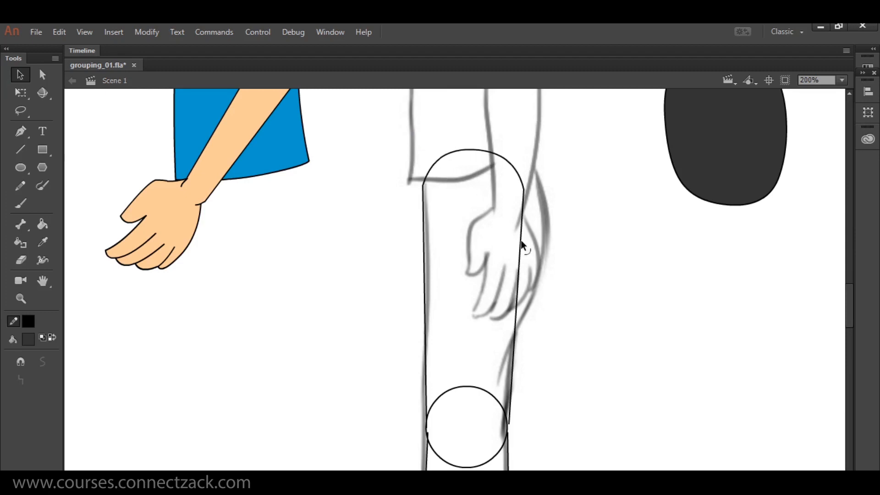
pyautogui.moveTo(521, 240); pyautogui.dragTo(533, 231)
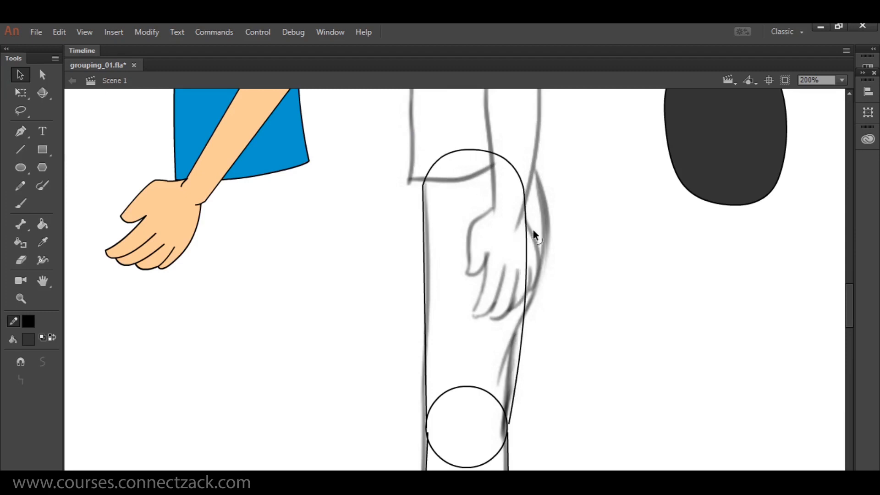
# Delete the line ends overlapping the knee circle and bend the shin and calf lines to follow the sketched trouser leg.
pyautogui.scroll(-5, 541, 328)
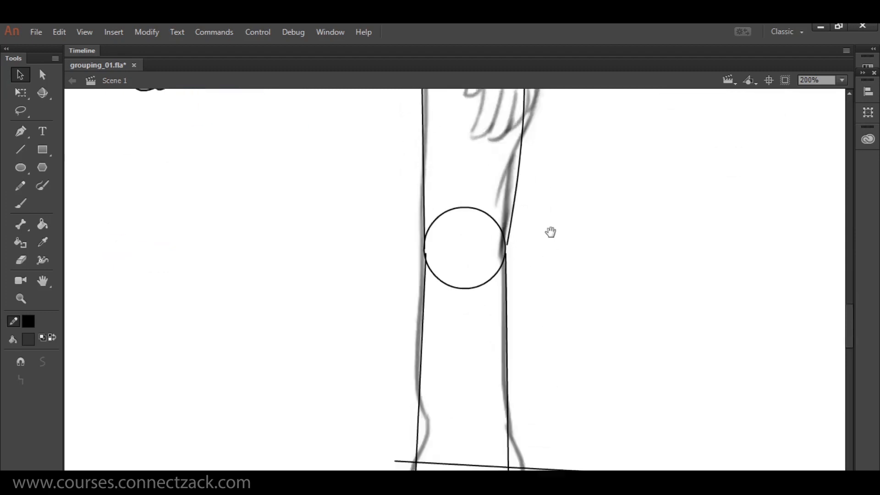
pyautogui.click(504, 243)
pyautogui.press('Delete')
pyautogui.click(424, 238)
pyautogui.press('Delete')
pyautogui.moveTo(420, 313); pyautogui.dragTo(416, 339)
pyautogui.moveTo(398, 385)
pyautogui.mouseDown()
pyautogui.moveTo(447, 444)
pyautogui.moveTo(424, 425)
pyautogui.mouseUp()
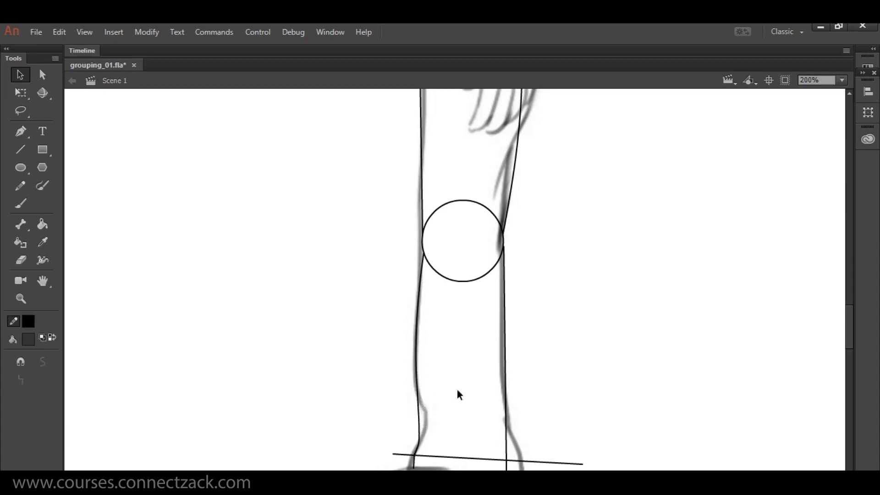
pyautogui.moveTo(505, 376); pyautogui.dragTo(502, 376)
# Trim the overshooting lines at the ankle and reshape the hem corners and bottom edge to match the sketched trouser cuff.
pyautogui.moveTo(534, 410); pyautogui.dragTo(530, 281)
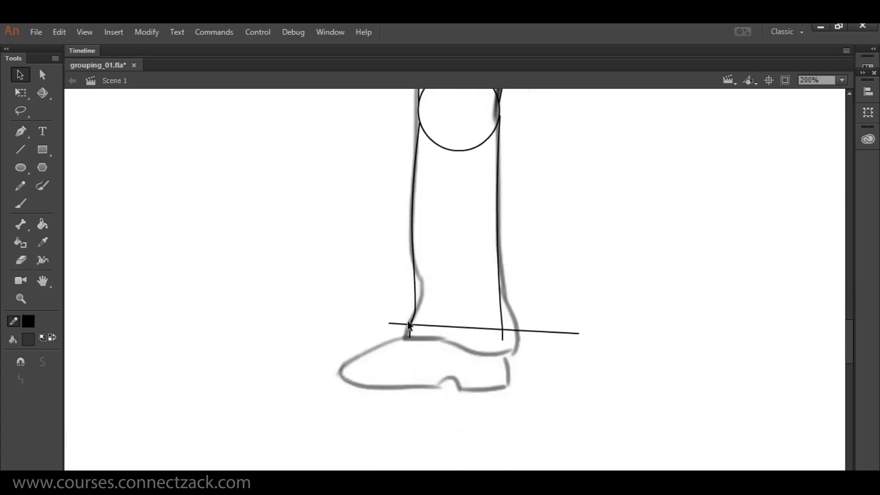
pyautogui.press('Delete')
pyautogui.click(411, 334)
pyautogui.press('Delete')
pyautogui.moveTo(411, 325)
pyautogui.mouseDown()
pyautogui.moveTo(402, 338)
pyautogui.moveTo(404, 325)
pyautogui.mouseUp()
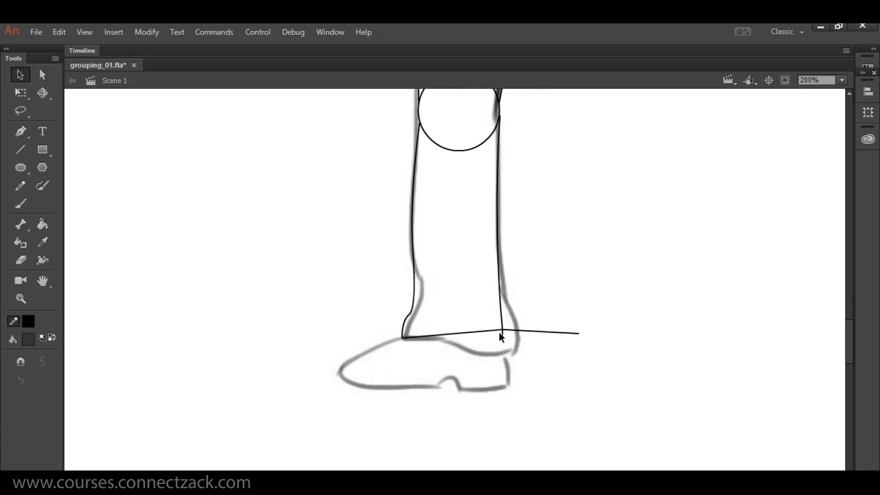
pyautogui.click(510, 331)
pyautogui.press('Delete')
pyautogui.moveTo(502, 328); pyautogui.dragTo(506, 354)
pyautogui.moveTo(501, 323)
pyautogui.mouseDown()
pyautogui.moveTo(518, 360)
pyautogui.moveTo(513, 336)
pyautogui.moveTo(477, 340)
pyautogui.moveTo(498, 365)
pyautogui.moveTo(482, 355)
pyautogui.mouseUp()
pyautogui.click(514, 326)
pyautogui.click(496, 365)
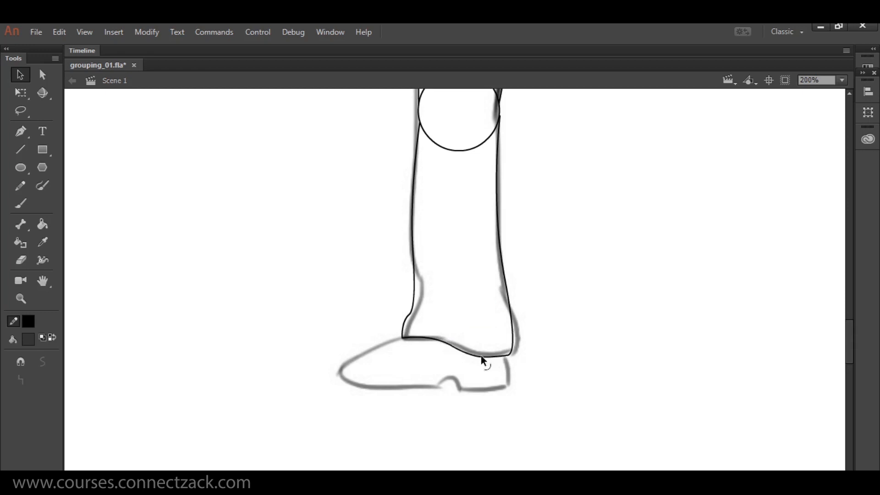
# Sample the pelvis's dark grey and fill the thigh, the knee circle and the lower leg with it.
pyautogui.moveTo(463, 230); pyautogui.dragTo(470, 323)
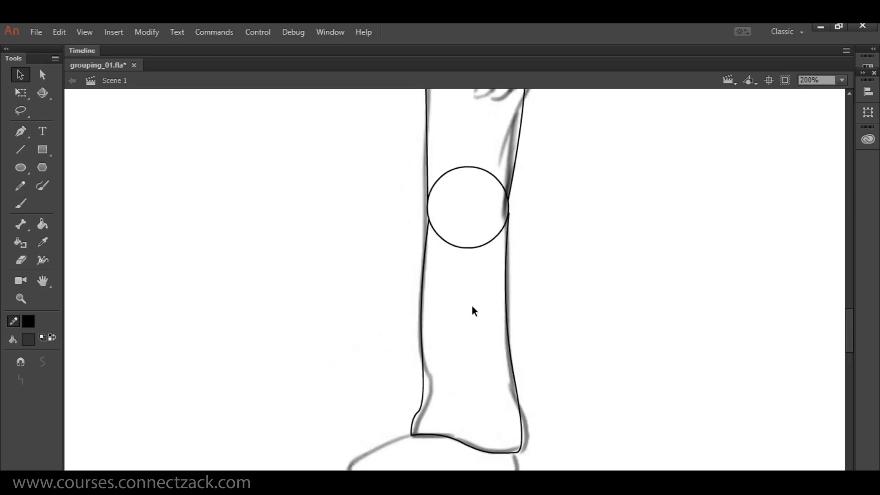
pyautogui.hotkey('ctrl', '-')
pyautogui.press('i')
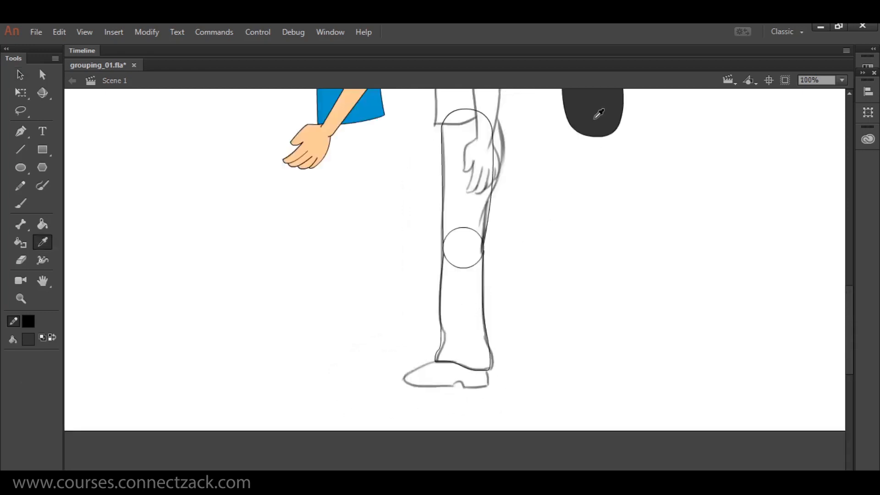
pyautogui.click(464, 209)
pyautogui.press('i')
pyautogui.click(583, 123)
pyautogui.click(474, 211)
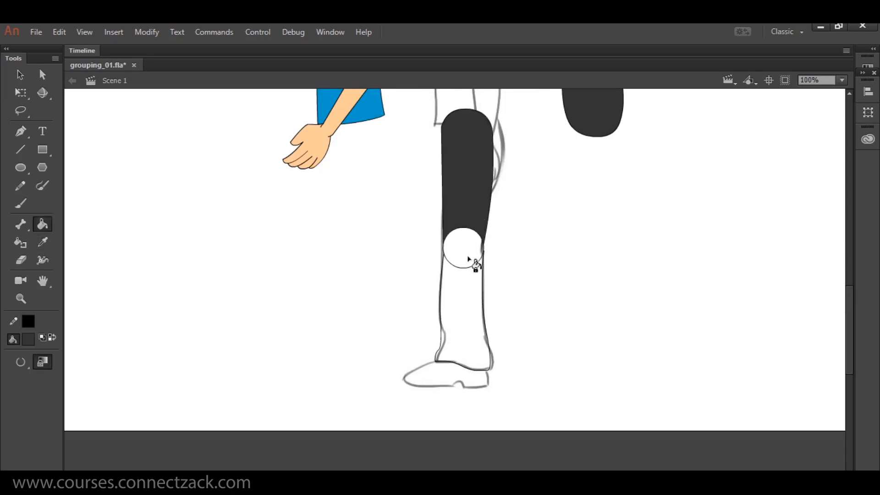
pyautogui.click(471, 252)
pyautogui.click(481, 305)
# Move the thigh together with the knee fill below the pelvis shape and group it.
pyautogui.press('v')
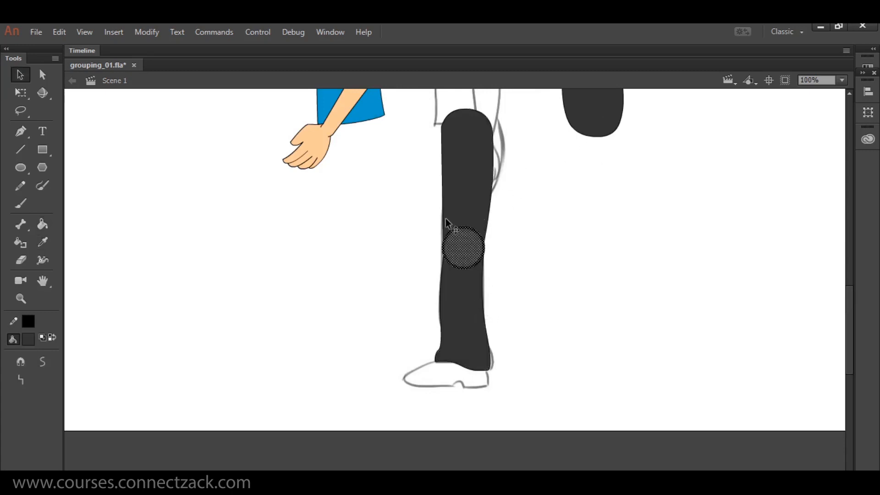
pyautogui.keyDown('shift'); pyautogui.click(460, 212); pyautogui.keyUp('shift')
pyautogui.moveTo(473, 233); pyautogui.dragTo(604, 325)
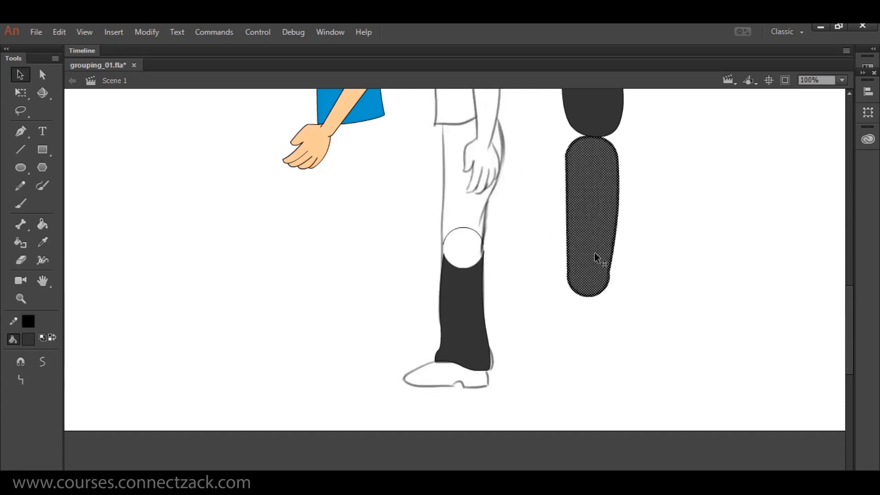
pyautogui.moveTo(586, 271); pyautogui.dragTo(606, 306)
pyautogui.hotkey('ctrl', 'g')
pyautogui.click(560, 341)
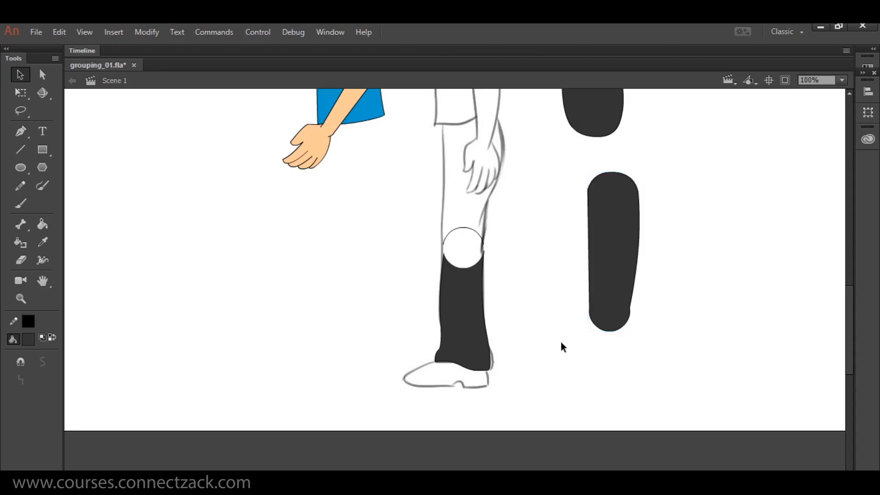
# Close the outline gaps on both sides of the remaining knee circle and fill it with the lower leg's dark grey.
pyautogui.press('i')
pyautogui.press('k')
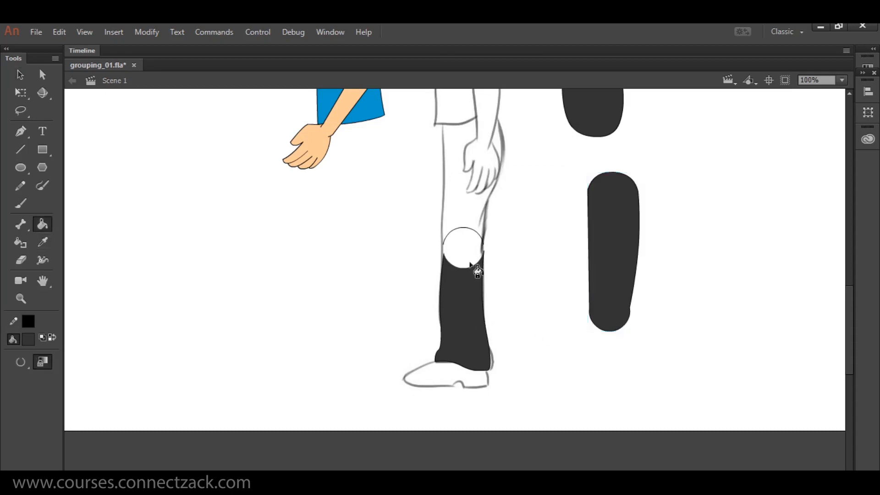
pyautogui.hotkey('ctrl', '=')
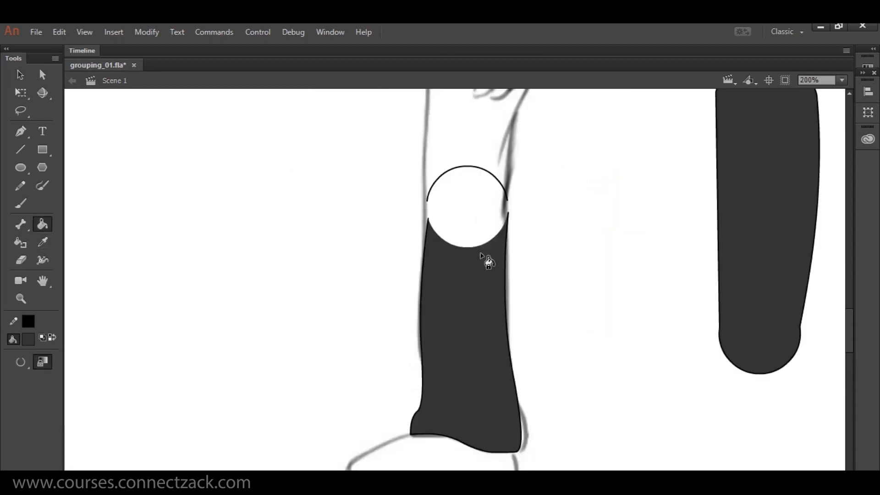
pyautogui.press('v')
pyautogui.moveTo(429, 221); pyautogui.dragTo(431, 206)
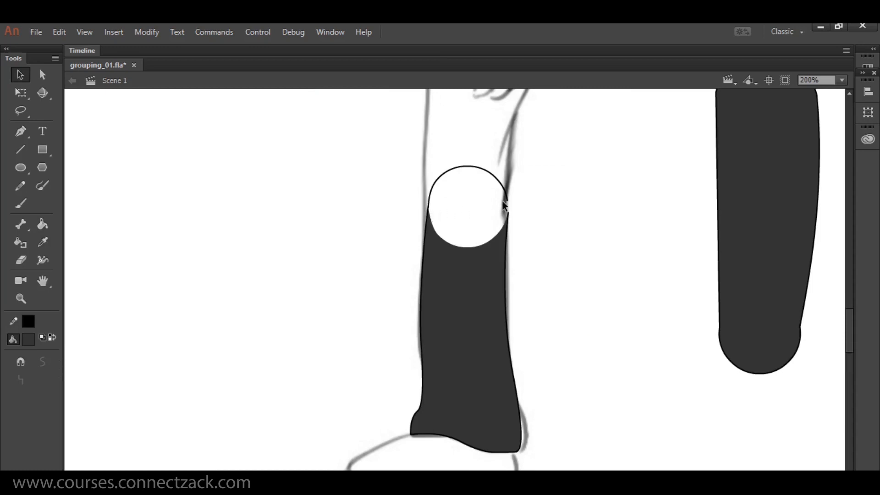
pyautogui.moveTo(509, 213); pyautogui.dragTo(507, 201)
pyautogui.press('i')
pyautogui.click(481, 224)
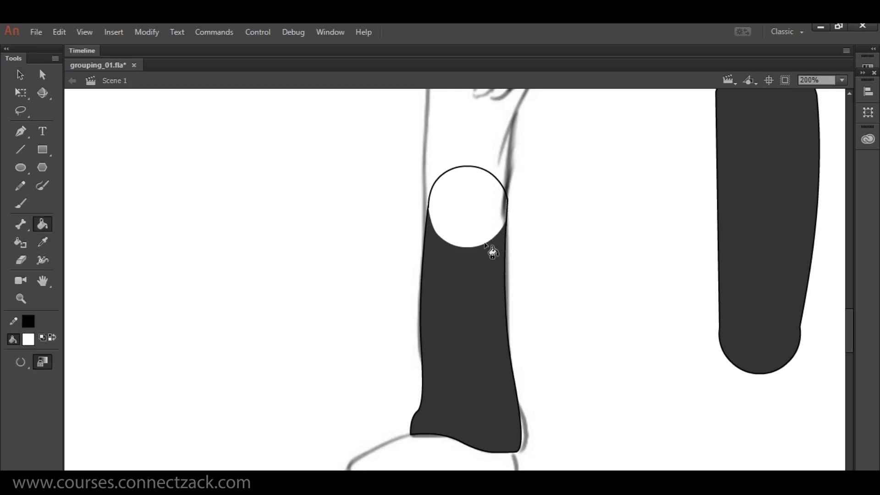
pyautogui.press('i')
pyautogui.click(477, 259)
pyautogui.click(489, 230)
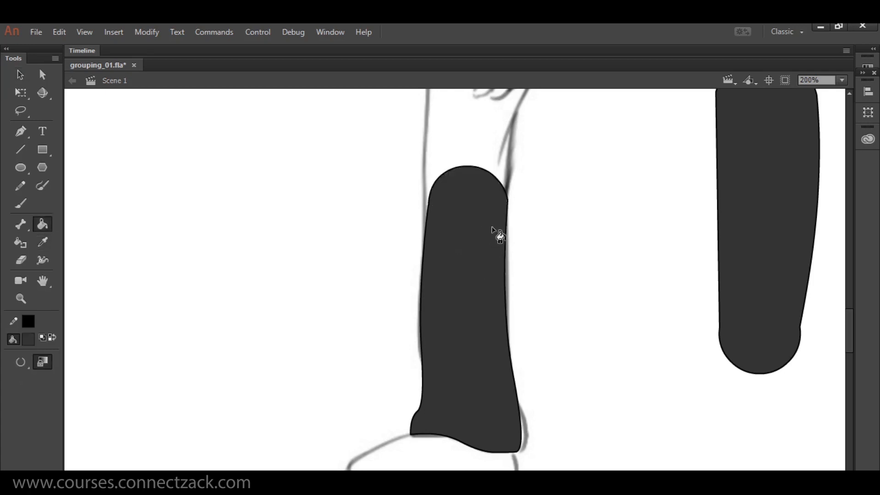
# Group the whole lower leg with its rounded knee and move it aside from the sketch.
pyautogui.press('v')
pyautogui.moveTo(370, 153)
pyautogui.mouseDown()
pyautogui.moveTo(534, 246)
pyautogui.moveTo(564, 455)
pyautogui.mouseUp()
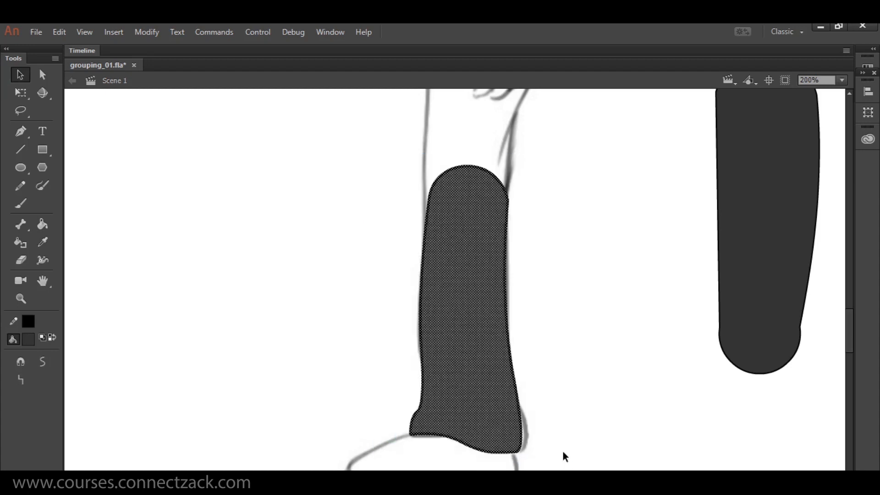
pyautogui.hotkey('ctrl', 'g')
pyautogui.moveTo(495, 326); pyautogui.dragTo(596, 315)
# Draw four crossing straight lines around the sketched shoe to frame its shape.
pyautogui.moveTo(506, 367); pyautogui.dragTo(552, 215)
pyautogui.click(20, 149)
pyautogui.moveTo(481, 274)
pyautogui.mouseDown()
pyautogui.moveTo(388, 338)
pyautogui.moveTo(577, 336)
pyautogui.moveTo(551, 279)
pyautogui.mouseUp()
pyautogui.moveTo(462, 280); pyautogui.dragTo(575, 289)
# Choose a dark brown fill colour and fill the framed shoe shape with it.
pyautogui.click(28, 320)
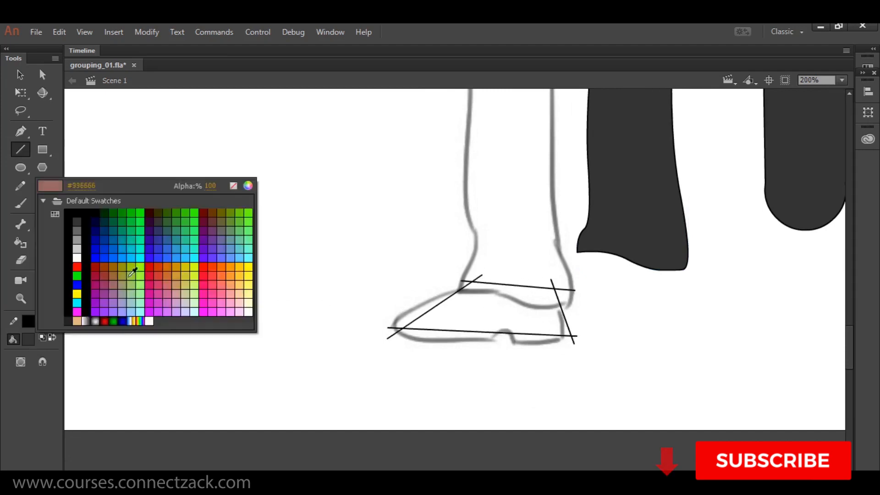
pyautogui.click(213, 212)
pyautogui.press('k')
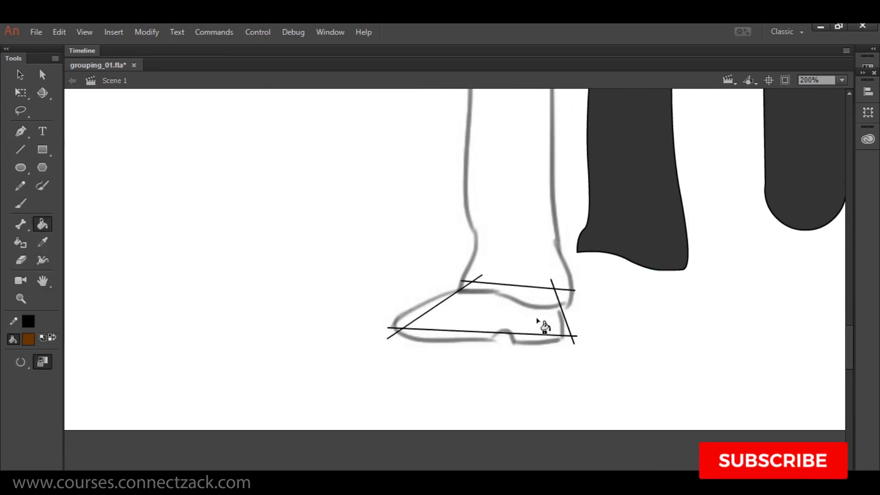
pyautogui.click(545, 326)
# Delete the stray line ends at the toe and instep and pull the shoe's front into a rounded toe.
pyautogui.press('v')
pyautogui.click(395, 328)
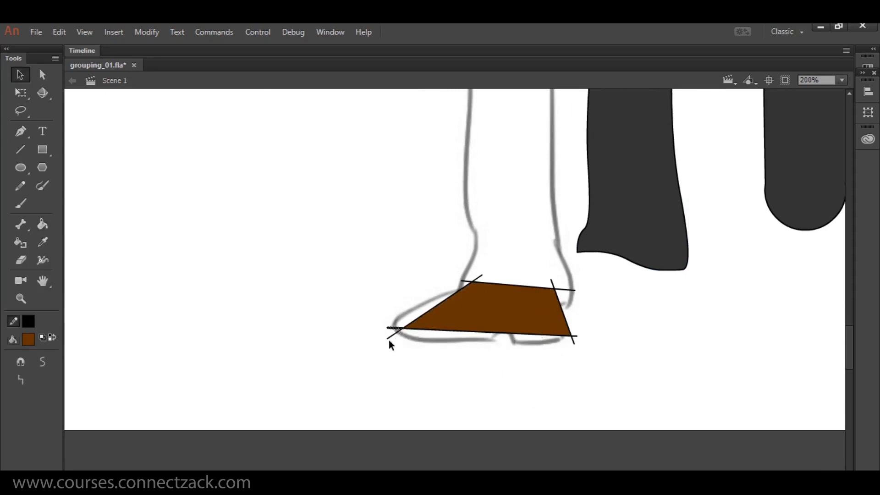
pyautogui.press('Delete')
pyautogui.click(397, 332)
pyautogui.press('Delete')
pyautogui.moveTo(403, 329)
pyautogui.mouseDown()
pyautogui.moveTo(394, 334)
pyautogui.moveTo(380, 317)
pyautogui.mouseUp()
pyautogui.click(474, 279)
pyautogui.press('Delete')
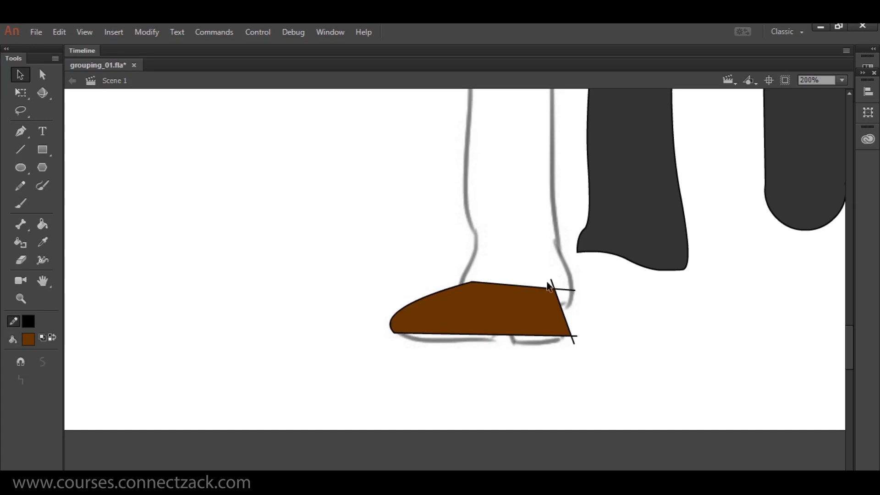
# Trim the line ends at the heel and reshape the heel edge and sole of the shoe along the sketch.
pyautogui.moveTo(562, 290); pyautogui.dragTo(569, 285)
pyautogui.click(574, 340)
pyautogui.press('Delete')
pyautogui.click(576, 336)
pyautogui.press('Delete')
pyautogui.moveTo(569, 324); pyautogui.dragTo(507, 338)
pyautogui.press('Escape')
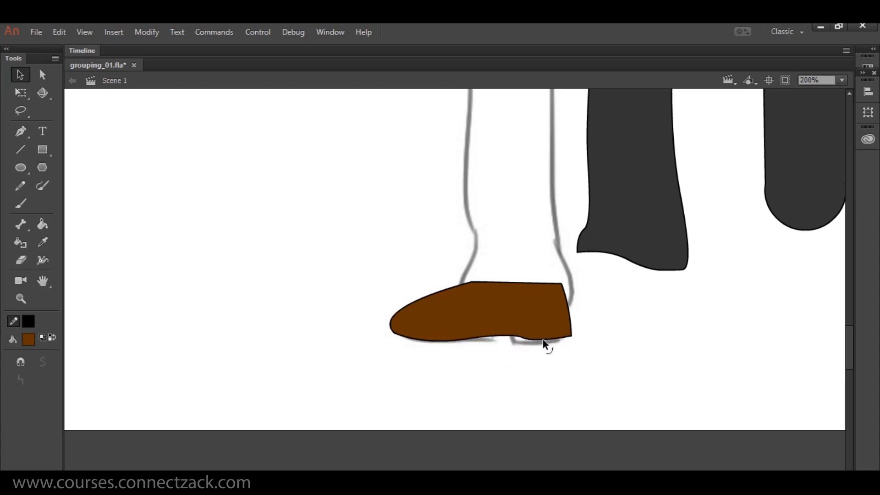
# Group the brown shoe and place the lower leg group over its top, arranged in front of the shoe.
pyautogui.moveTo(374, 275); pyautogui.dragTo(595, 362)
pyautogui.hotkey('ctrl', 'g')
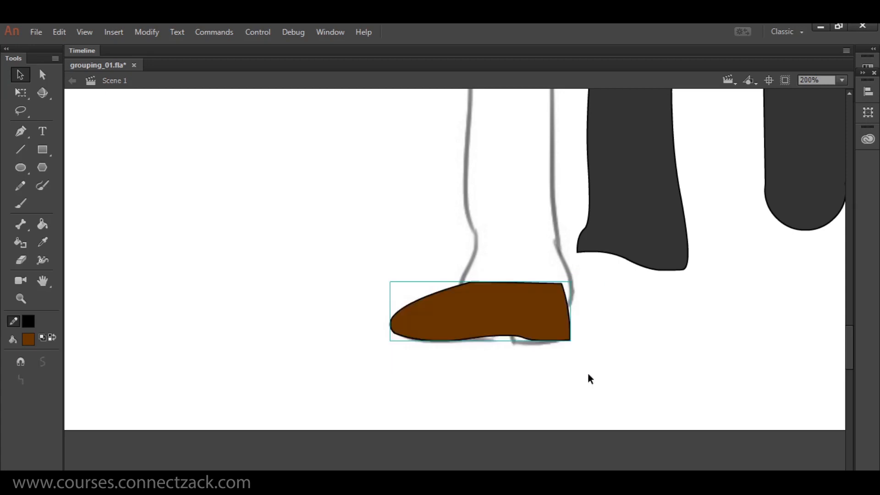
pyautogui.hotkey('ctrl', '1')
pyautogui.moveTo(540, 261); pyautogui.dragTo(486, 283)
pyautogui.hotkey('ctrl', 'shift', 'Up')
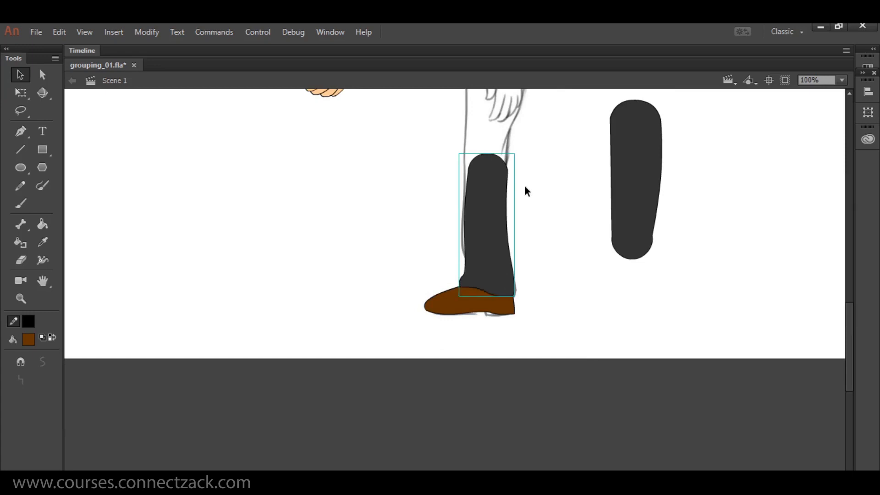
# Move the thigh group onto the sketched upper leg so that it overlaps the lower leg at the knee.
pyautogui.click(577, 262)
pyautogui.press('space')
pyautogui.moveTo(577, 172); pyautogui.dragTo(479, 245)
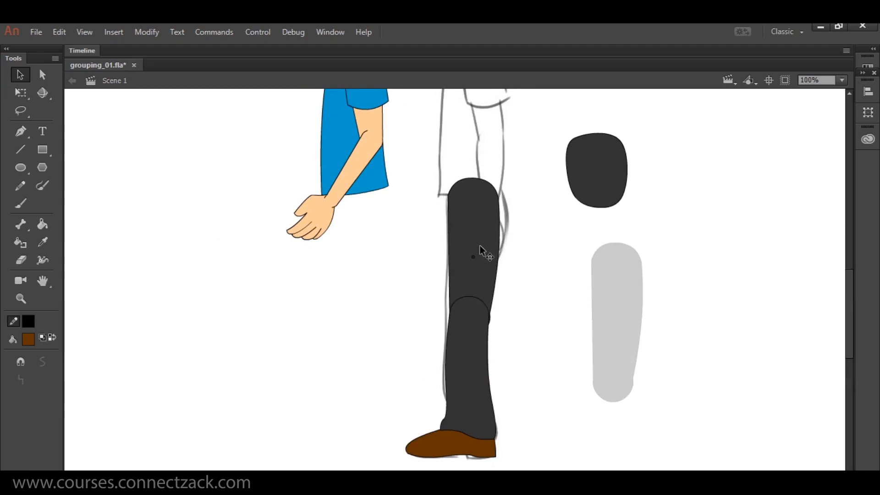
# Open the lower leg group and draw two short lines crossing the knee arc, one on each side.
pyautogui.doubleClick(477, 304)
pyautogui.hotkey('ctrl', '=')
pyautogui.click(579, 280)
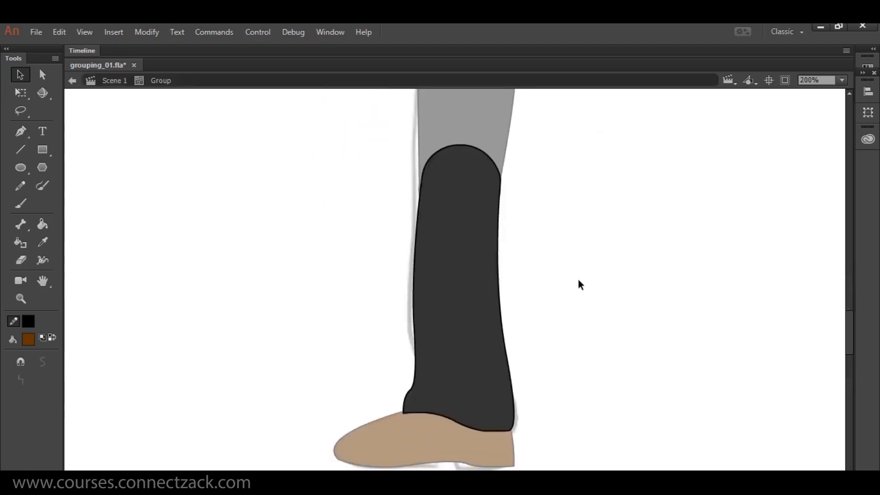
pyautogui.press('n')
pyautogui.moveTo(423, 143); pyautogui.dragTo(445, 172)
pyautogui.moveTo(500, 145); pyautogui.dragTo(478, 170)
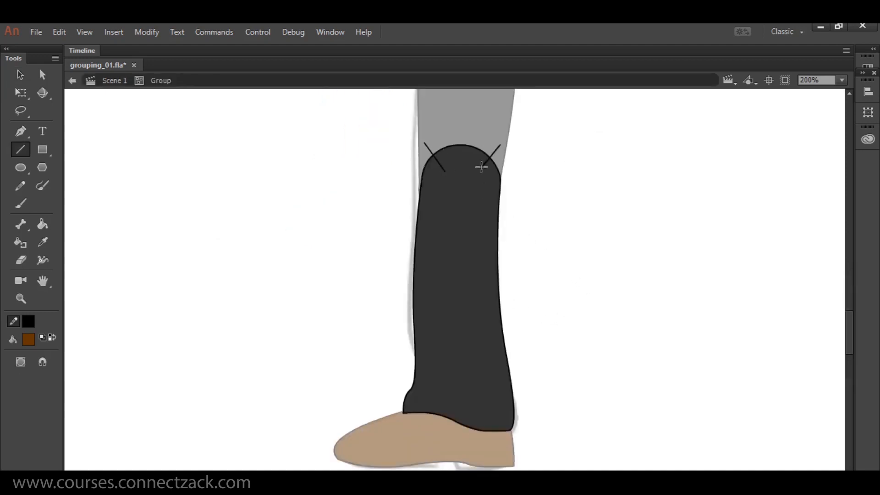
# Delete the knee outline between the two short crossing lines, along with the crossing lines themselves.
pyautogui.press('v')
pyautogui.click(477, 148)
pyautogui.press('Delete')
pyautogui.click(494, 152)
pyautogui.press('Delete')
pyautogui.click(482, 165)
pyautogui.press('Delete')
pyautogui.click(428, 151)
pyautogui.press('Delete')
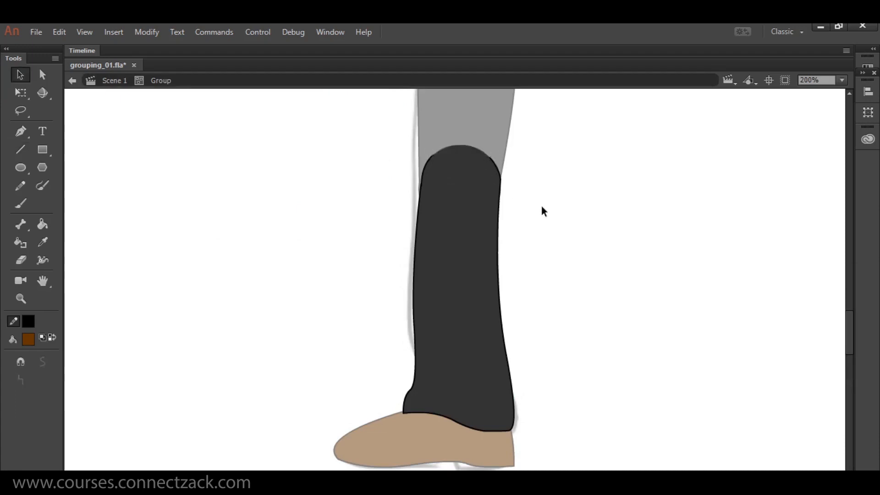
# Leave the lower leg group and move the pelvis group onto the sketched hips, behind the top of the thigh.
pyautogui.doubleClick(574, 237)
pyautogui.hotkey('ctrl', '-')
pyautogui.hotkey('ctrl', '-')
pyautogui.click(553, 253)
pyautogui.click(526, 188)
pyautogui.moveTo(527, 202); pyautogui.dragTo(467, 221)
pyautogui.hotkey('ctrl', '=')
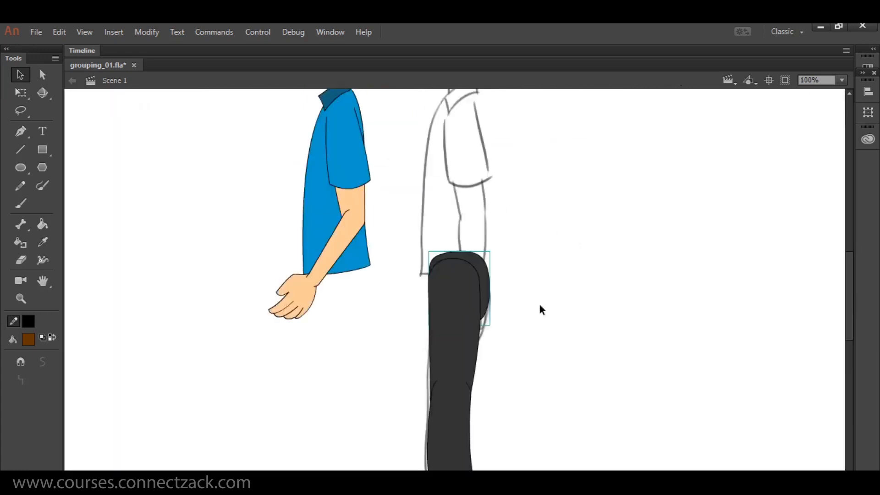
# Select the thigh, lower leg and shoe together and shift them slightly down relative to the pelvis.
pyautogui.moveTo(559, 340); pyautogui.dragTo(561, 214)
pyautogui.moveTo(376, 225); pyautogui.dragTo(502, 382)
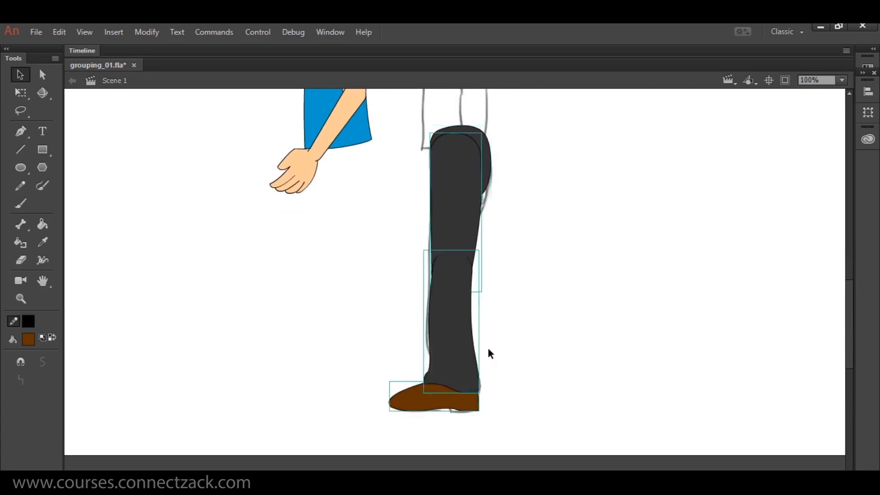
pyautogui.moveTo(457, 240); pyautogui.dragTo(458, 244)
pyautogui.click(526, 222)
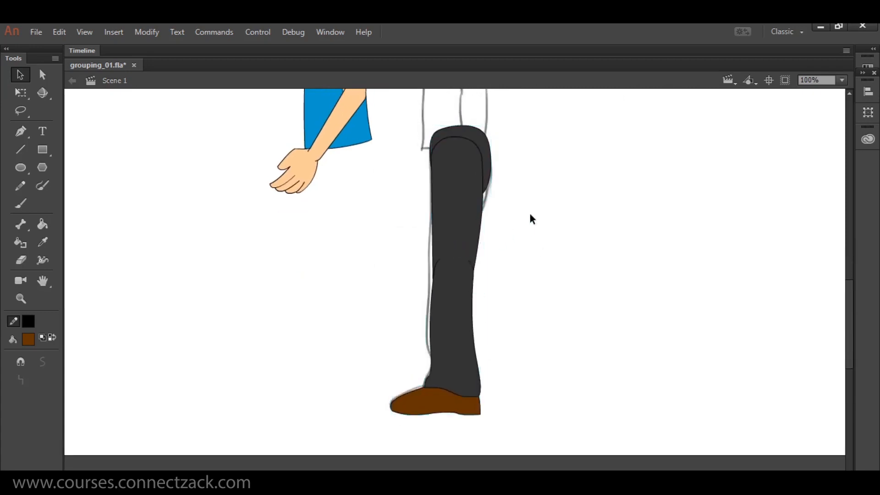
# Nudge the pelvis group slightly toward the front of the body and return it to the back, behind the thigh.
pyautogui.moveTo(536, 165); pyautogui.dragTo(537, 226)
pyautogui.click(486, 202)
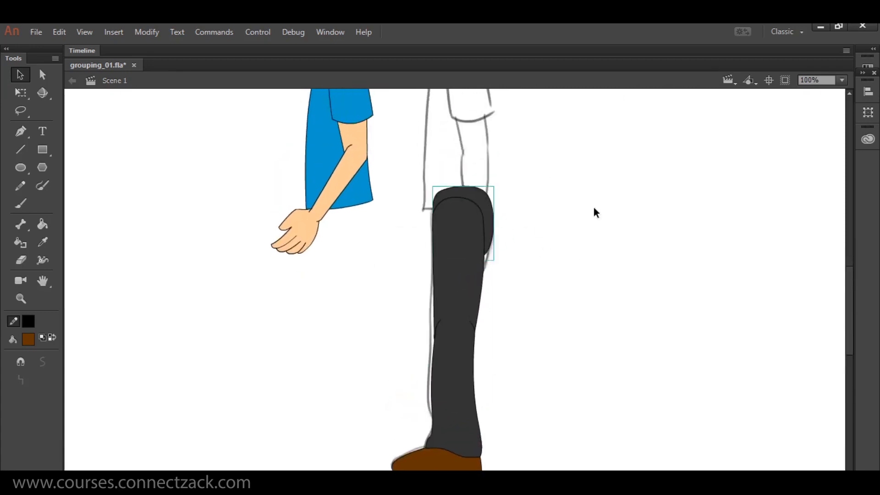
pyautogui.press('Left')
pyautogui.press('Left')
pyautogui.press('Left')
pyautogui.press('Left')
pyautogui.hotkey('ctrl', 'shift', 'Up')
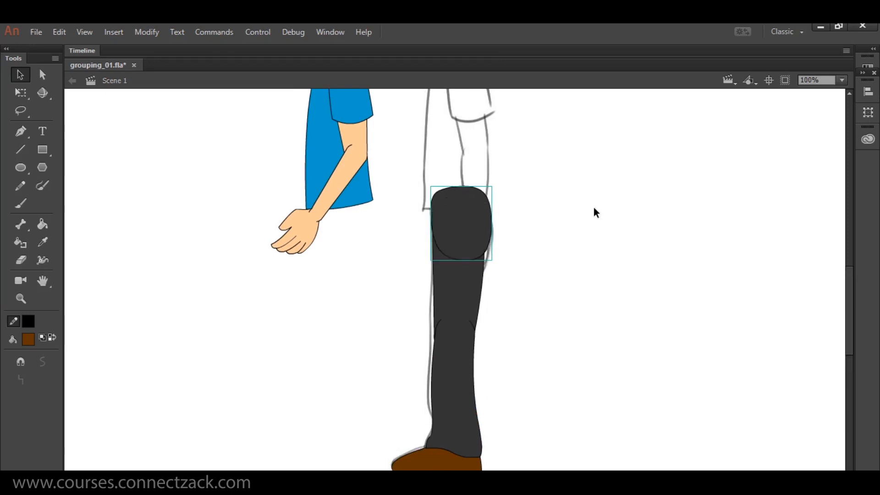
pyautogui.hotkey('ctrl', '=')
pyautogui.moveTo(473, 320); pyautogui.dragTo(474, 233)
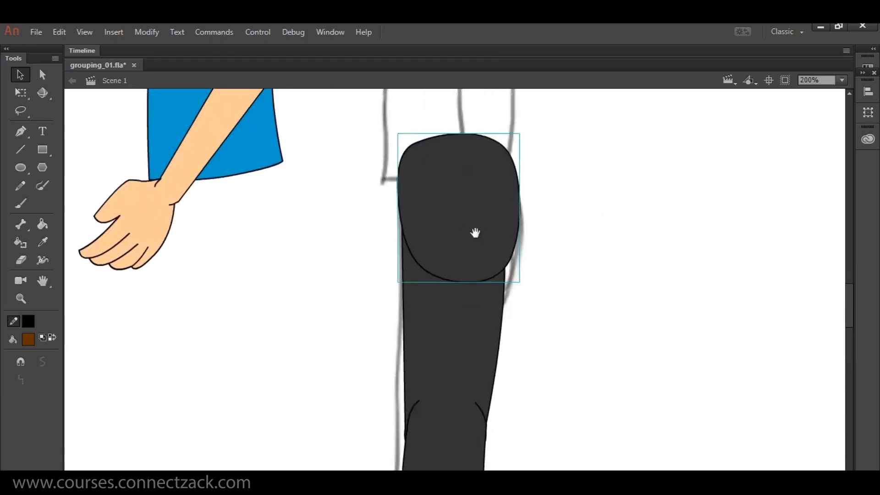
pyautogui.hotkey('ctrl', 'shift', 'Down')
pyautogui.click(567, 220)
# Open the thigh group and draw short lines crossing its outline on both sides, just below the rounded hip end.
pyautogui.doubleClick(493, 186)
pyautogui.click(552, 182)
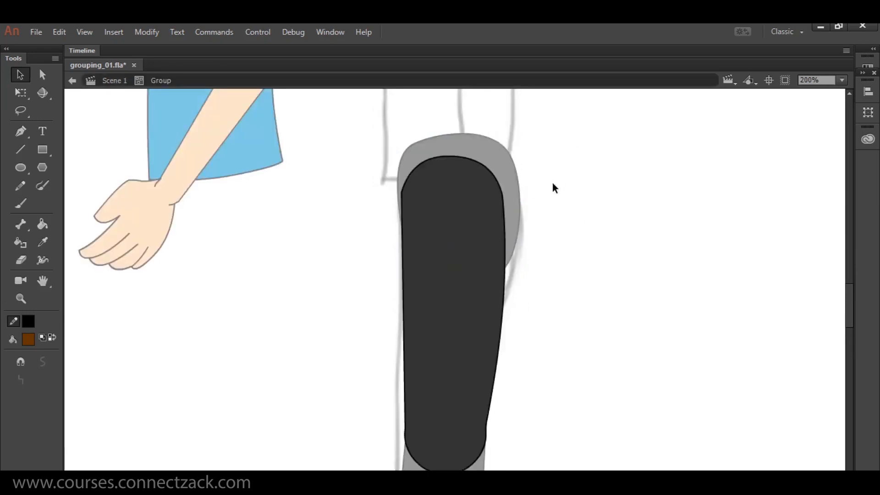
pyautogui.press('n')
pyautogui.moveTo(511, 188); pyautogui.dragTo(499, 223)
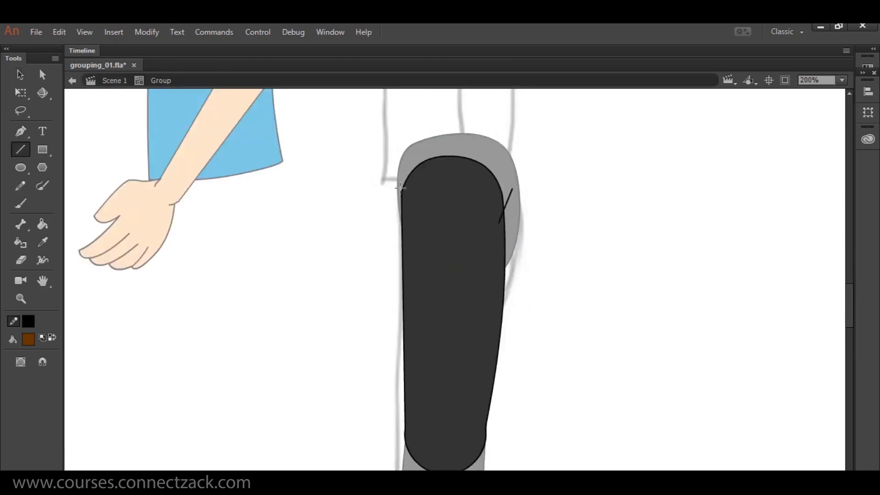
# Delete the rounded outline across the thigh's upper end and the short crossing lines, and leave the thigh group.
pyautogui.press('v')
pyautogui.click(406, 176)
pyautogui.press('Delete')
pyautogui.click(500, 219)
pyautogui.press('Delete')
pyautogui.click(510, 197)
pyautogui.press('Delete')
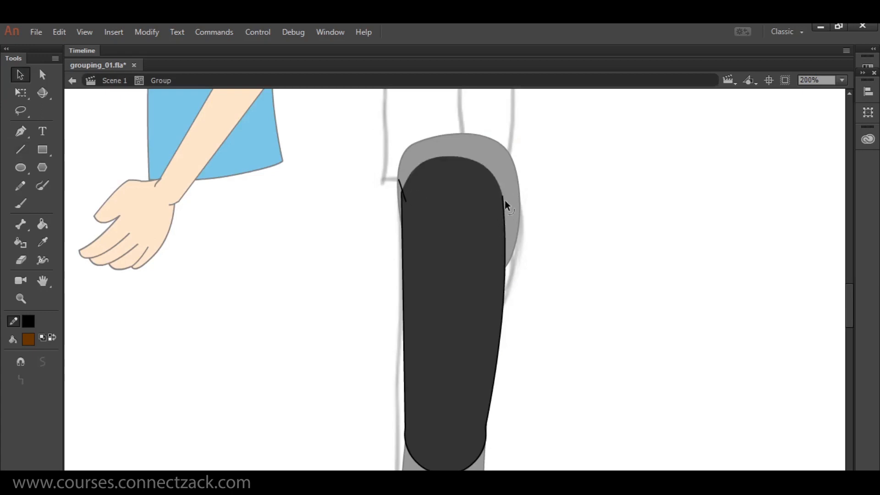
pyautogui.click(403, 189)
pyautogui.press('Delete')
pyautogui.doubleClick(573, 249)
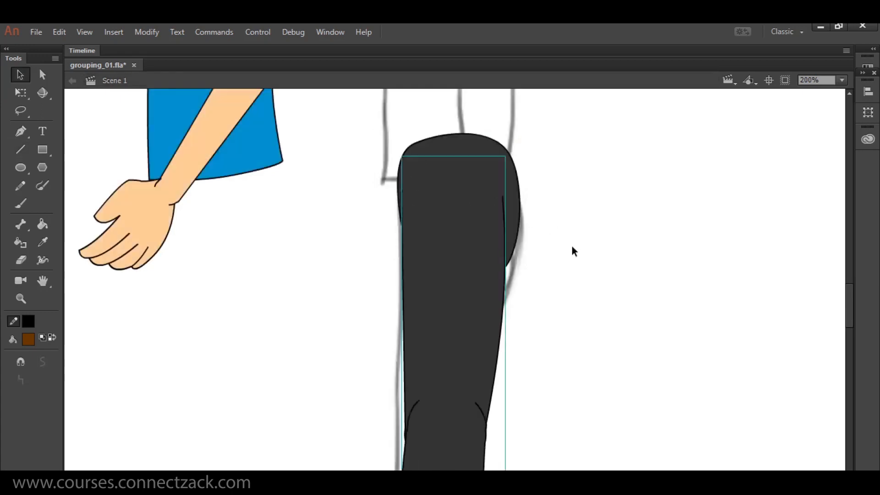
# Reopen the thigh group, trim a little off the upper end of its rear outline, and return to the scene.
pyautogui.hotkey('ctrl', '-')
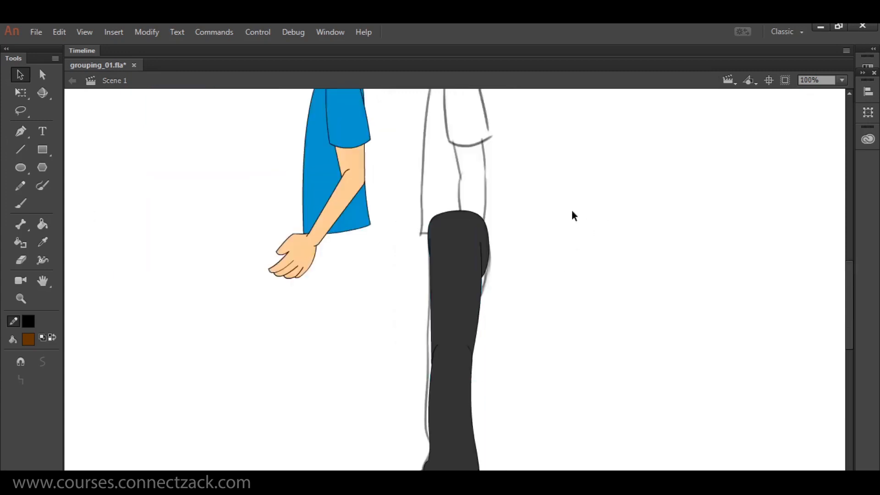
pyautogui.doubleClick(483, 252)
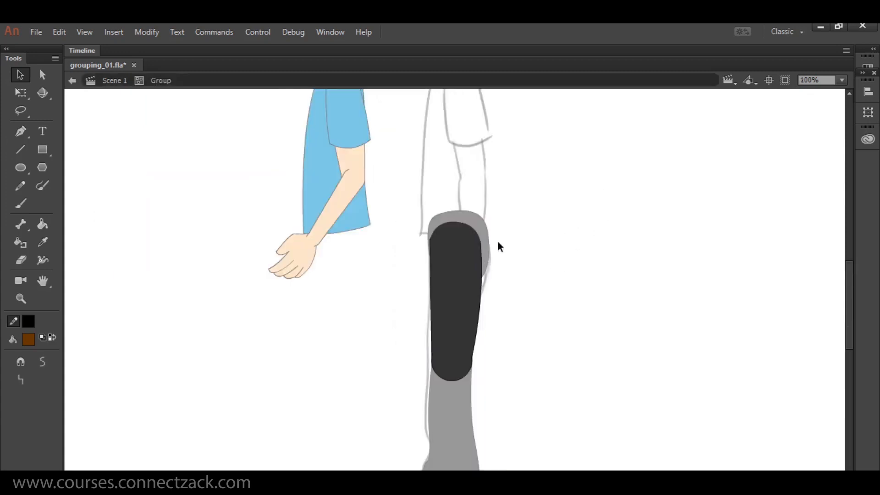
pyautogui.click(483, 259)
pyautogui.click(512, 245)
pyautogui.doubleClick(513, 246)
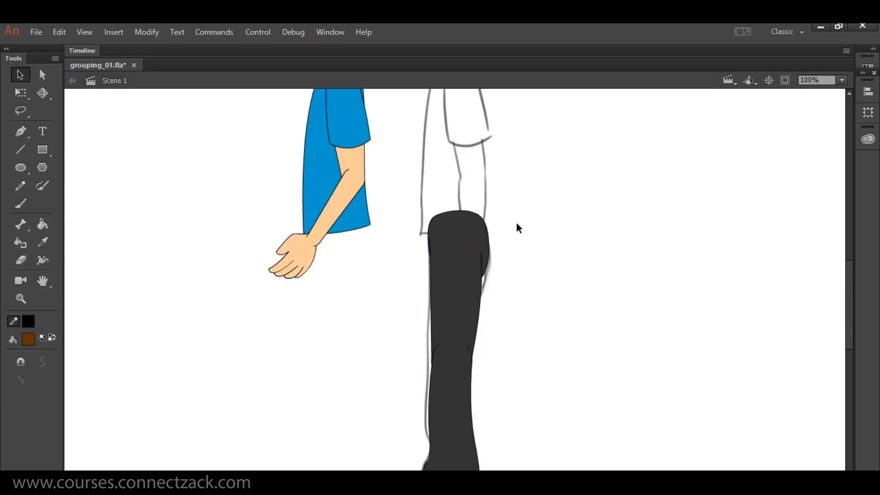
# Select the head, torso, arm and hand together and move them over the sketch so the shirt meets the pants.
pyautogui.moveTo(534, 173); pyautogui.dragTo(553, 267)
pyautogui.hotkey('ctrl', '-')
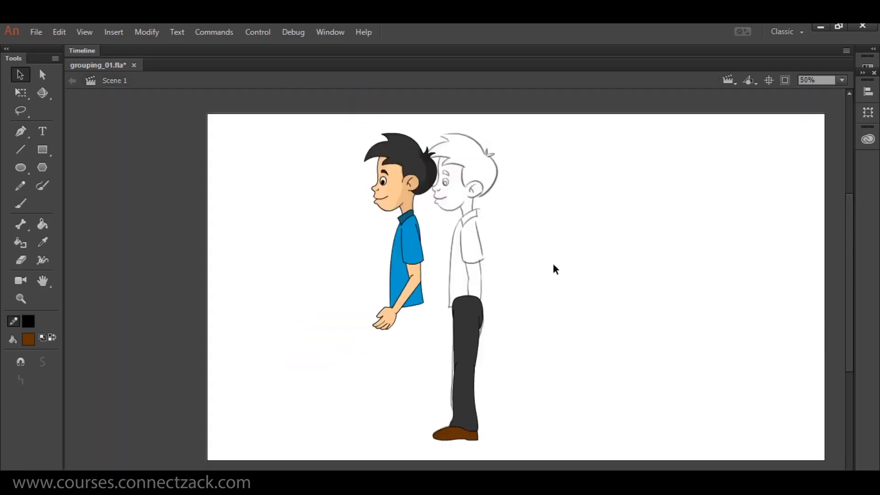
pyautogui.moveTo(338, 126)
pyautogui.mouseDown()
pyautogui.moveTo(370, 142)
pyautogui.moveTo(425, 346)
pyautogui.mouseUp()
pyautogui.moveTo(428, 306)
pyautogui.mouseDown()
pyautogui.moveTo(470, 292)
pyautogui.moveTo(483, 308)
pyautogui.mouseUp()
pyautogui.click(545, 290)
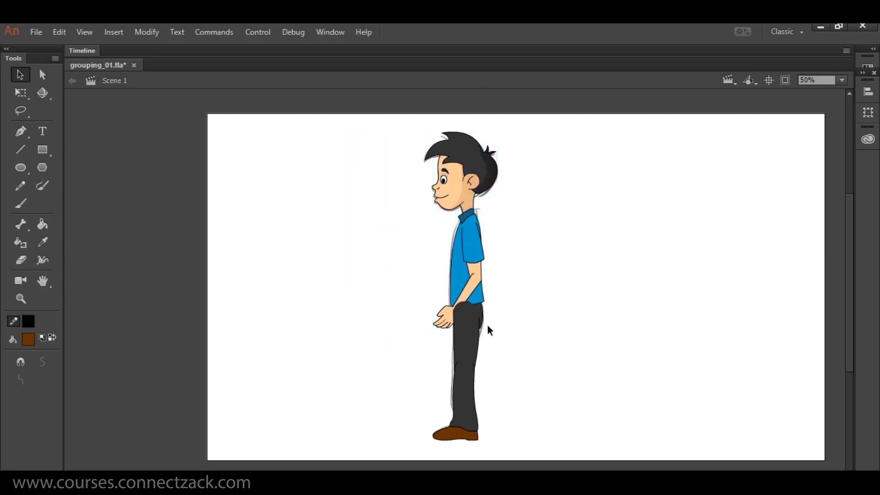
# Select all upper-body parts and bring them in front of the pelvis so the shirt hem overlaps the pants.
pyautogui.moveTo(410, 127); pyautogui.dragTo(523, 294)
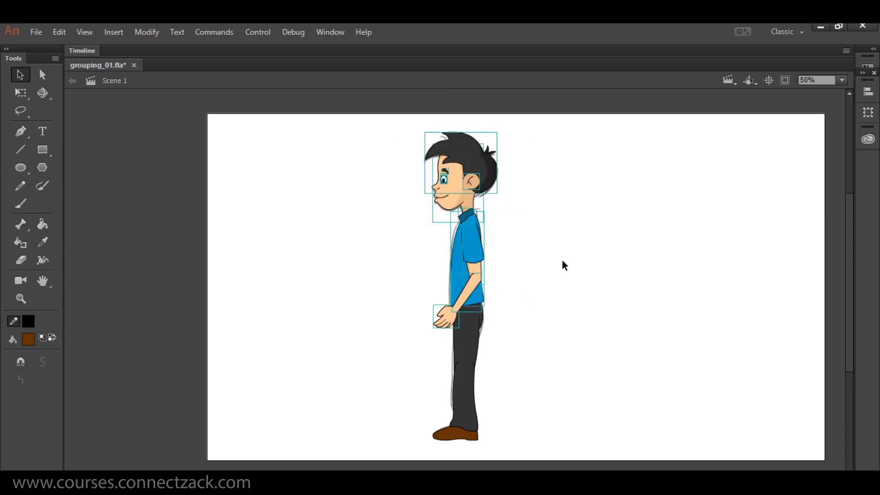
pyautogui.hotkey('ctrl', '=')
pyautogui.hotkey('ctrl', '=')
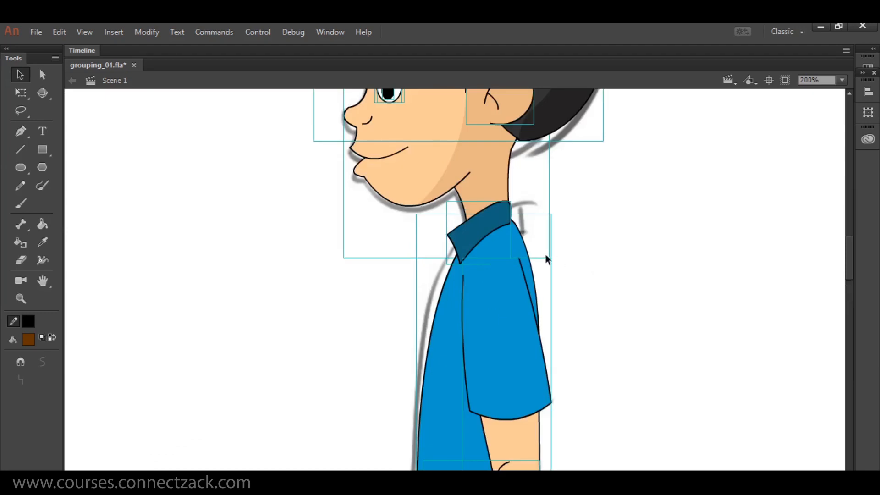
pyautogui.moveTo(538, 326); pyautogui.dragTo(527, 210)
pyautogui.scroll(-5, 528, 210)
pyautogui.click(537, 234)
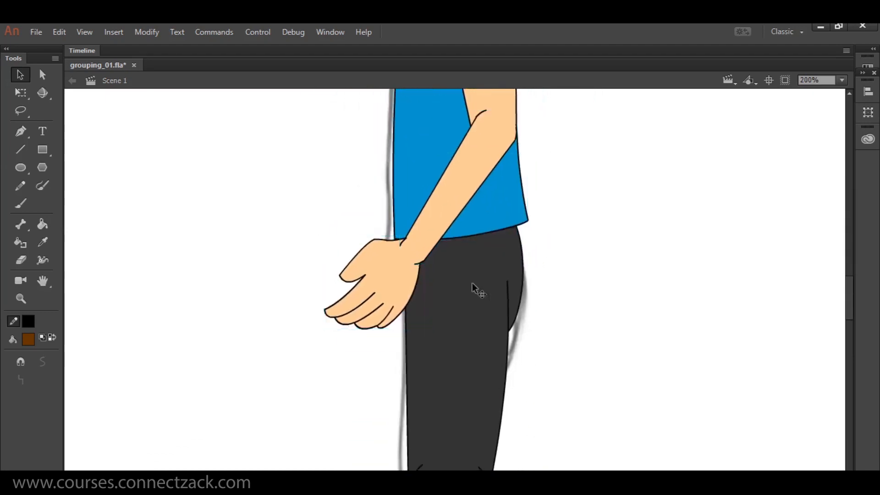
# Examine how the hand, shirt hem, pelvis, leg and shoe groups fit together along the figure.
pyautogui.click(400, 279)
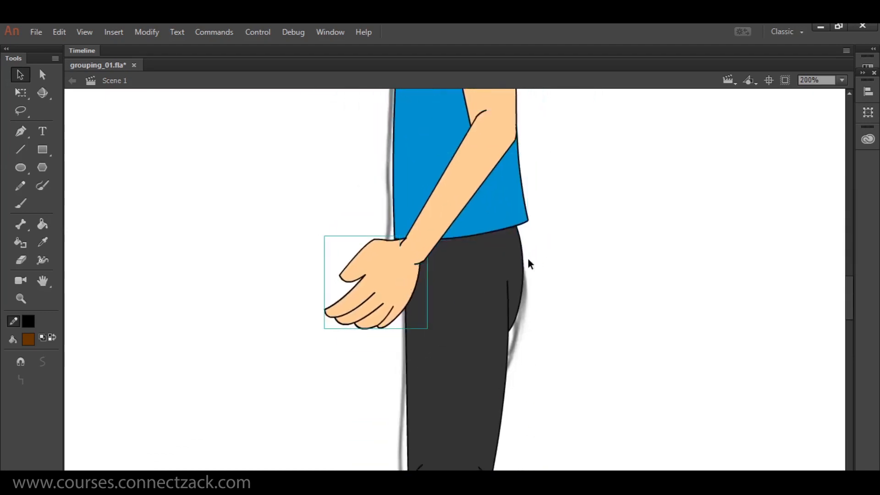
pyautogui.hotkey('ctrl', '-')
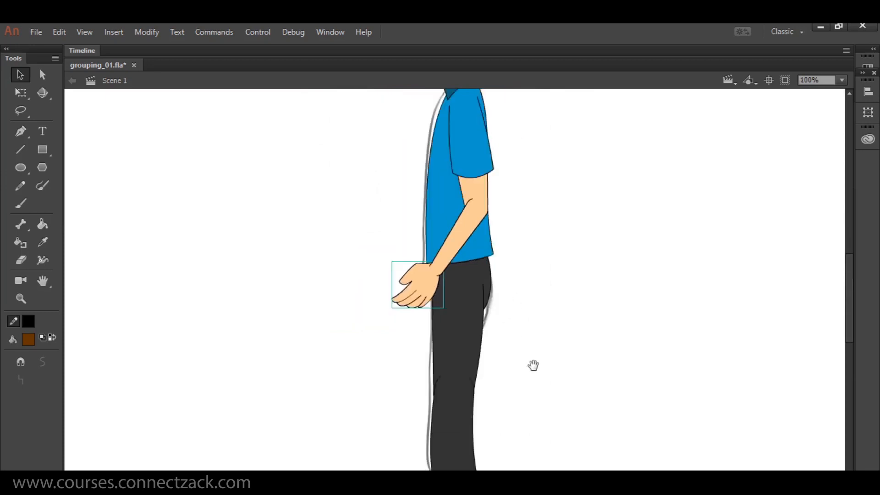
pyautogui.moveTo(533, 364); pyautogui.dragTo(524, 240)
pyautogui.moveTo(512, 407); pyautogui.dragTo(466, 148)
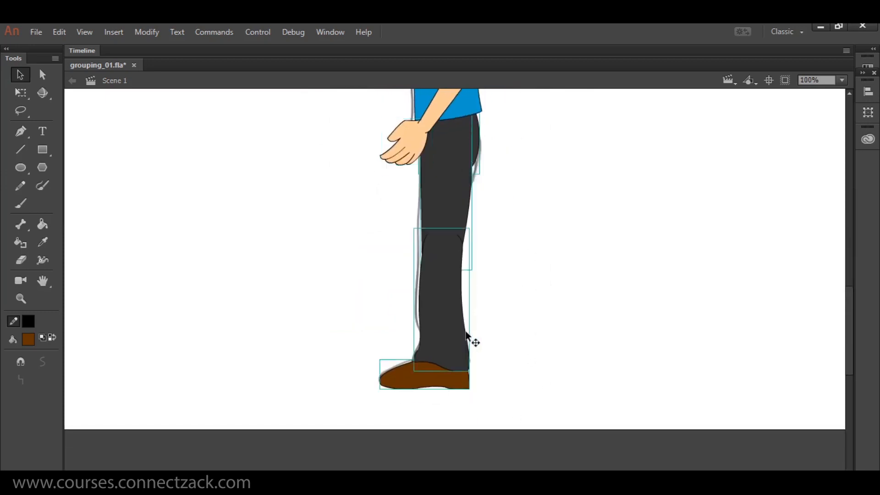
pyautogui.click(505, 311)
pyautogui.hotkey('ctrl', '-')
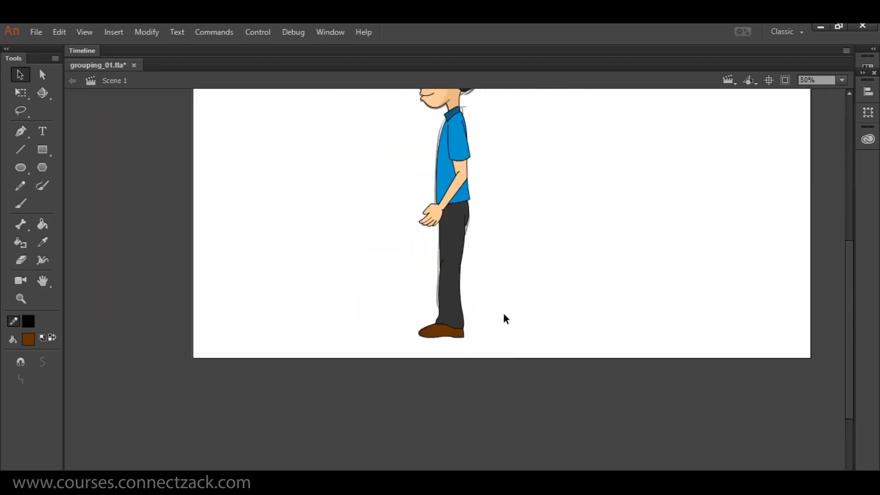
pyautogui.hotkey('ctrl', '-')
pyautogui.hotkey('ctrl', '=')
pyautogui.hotkey('ctrl', '=')
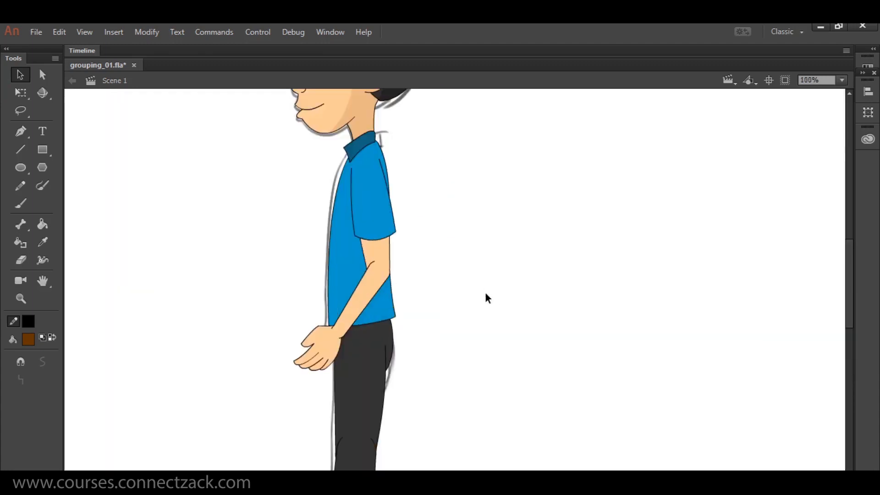
# Move the upper arm's pivot point to the shoulder and try rotating the upper arm backward around it.
pyautogui.moveTo(467, 190); pyautogui.dragTo(596, 156)
pyautogui.click(508, 208)
pyautogui.press('q')
pyautogui.moveTo(502, 207); pyautogui.dragTo(494, 160)
pyautogui.moveTo(534, 284); pyautogui.dragTo(563, 273)
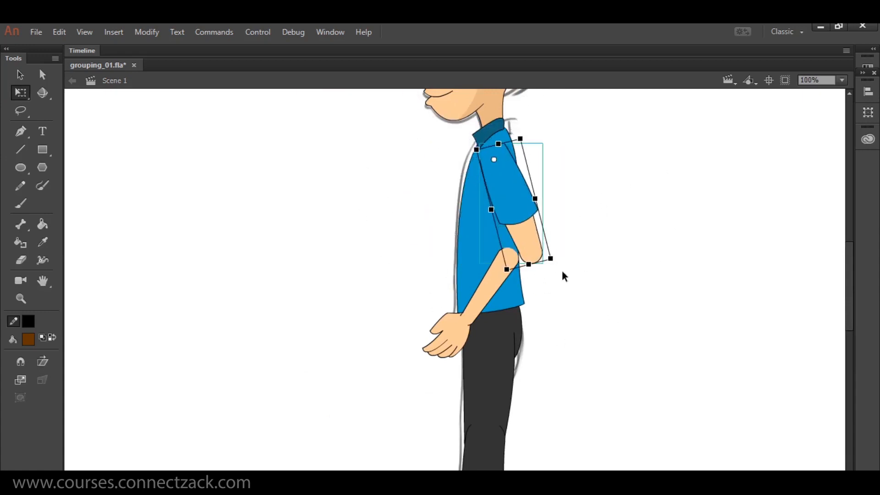
pyautogui.moveTo(551, 335); pyautogui.dragTo(542, 212)
# Move the thigh's pivot point to the hip, try swinging the thigh, and undo the rotation.
pyautogui.click(475, 256)
pyautogui.moveTo(475, 236); pyautogui.dragTo(480, 179)
pyautogui.moveTo(511, 318); pyautogui.dragTo(410, 330)
pyautogui.hotkey('ctrl', 'z')
# Try bending the lower leg to horizontal about a pivot at the knee, then undo the rotation and repositioning.
pyautogui.click(479, 329)
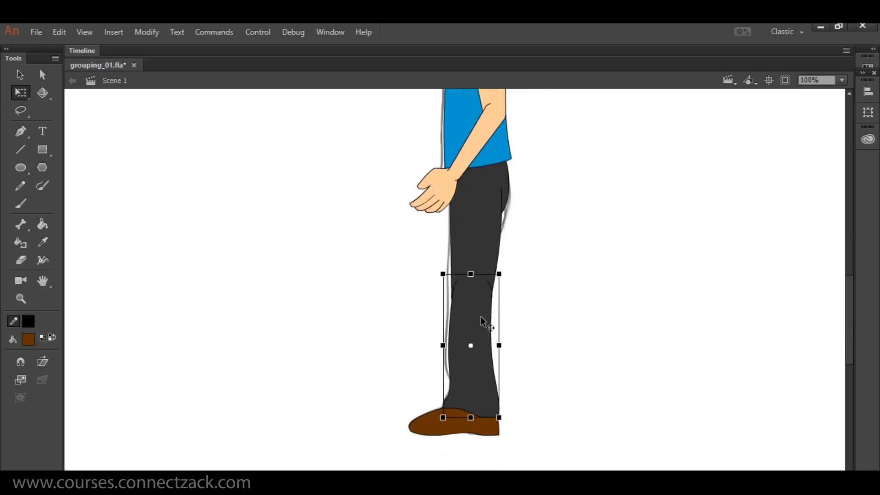
pyautogui.moveTo(507, 424); pyautogui.dragTo(377, 314)
pyautogui.moveTo(444, 296); pyautogui.dragTo(450, 305)
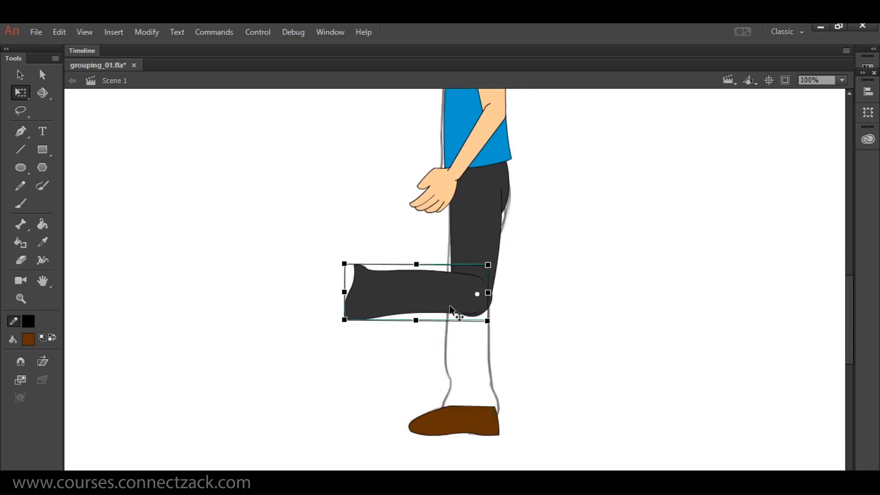
pyautogui.hotkey('ctrl', 'z')
pyautogui.hotkey('ctrl', 'z')
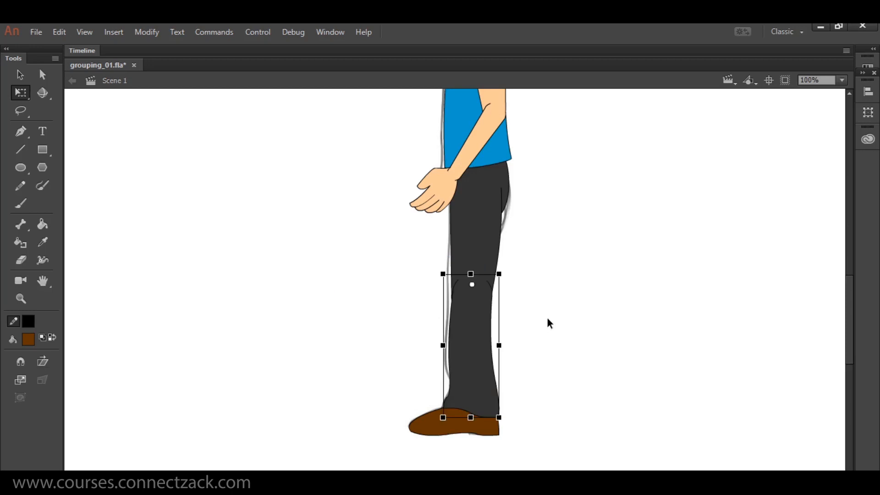
pyautogui.click(550, 323)
# Select all the coloured body parts and move the whole figure off the sketch, to stand beside its back.
pyautogui.hotkey('ctrl', '-')
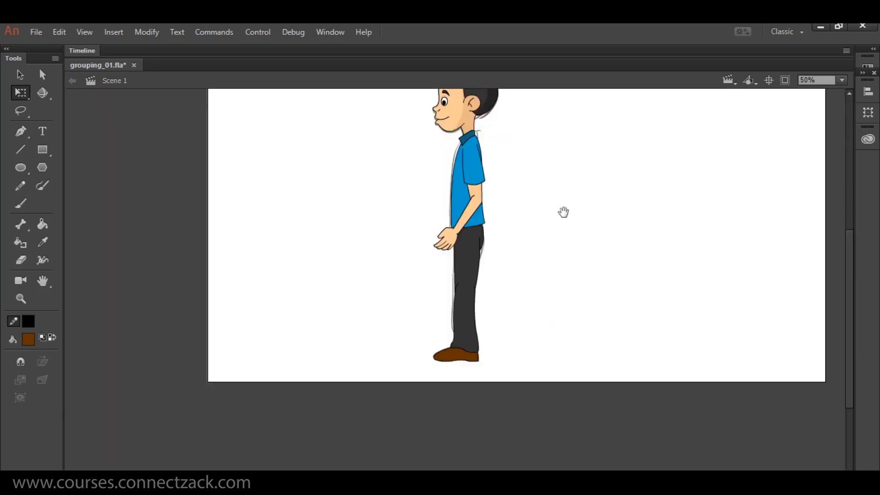
pyautogui.moveTo(566, 205); pyautogui.dragTo(567, 268)
pyautogui.moveTo(555, 437); pyautogui.dragTo(387, 122)
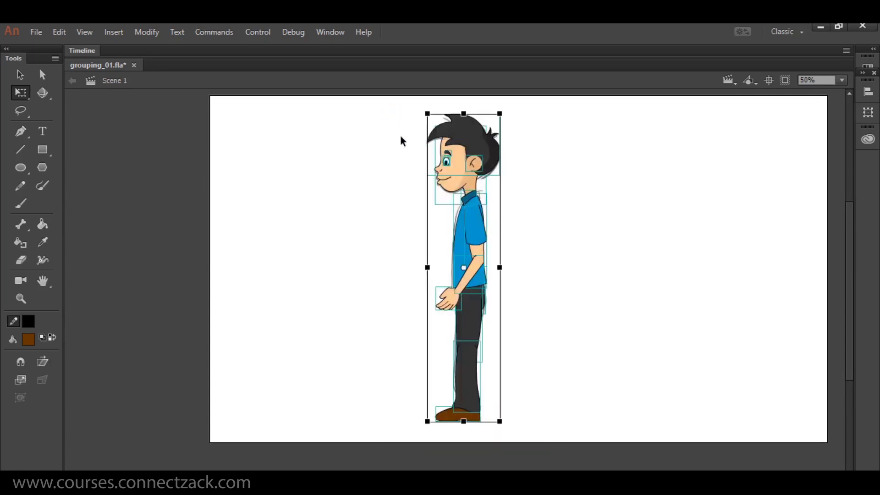
pyautogui.moveTo(458, 175); pyautogui.dragTo(572, 160)
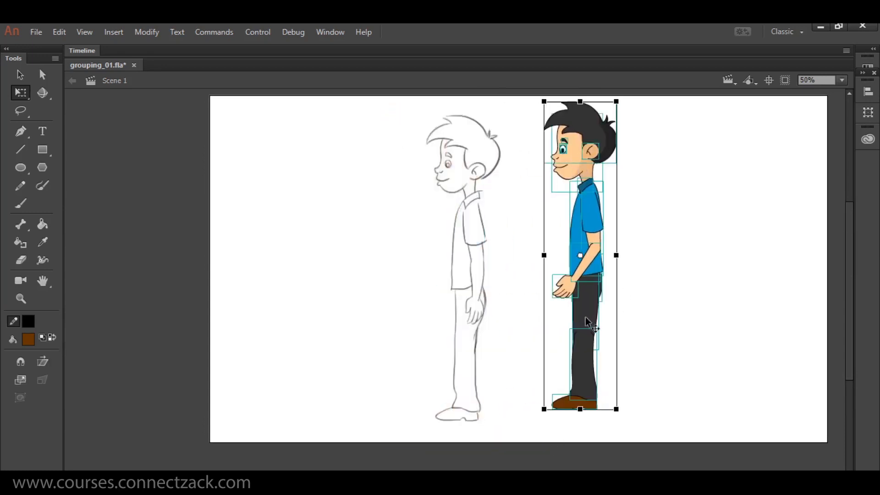
pyautogui.moveTo(601, 306); pyautogui.dragTo(596, 325)
pyautogui.click(639, 306)
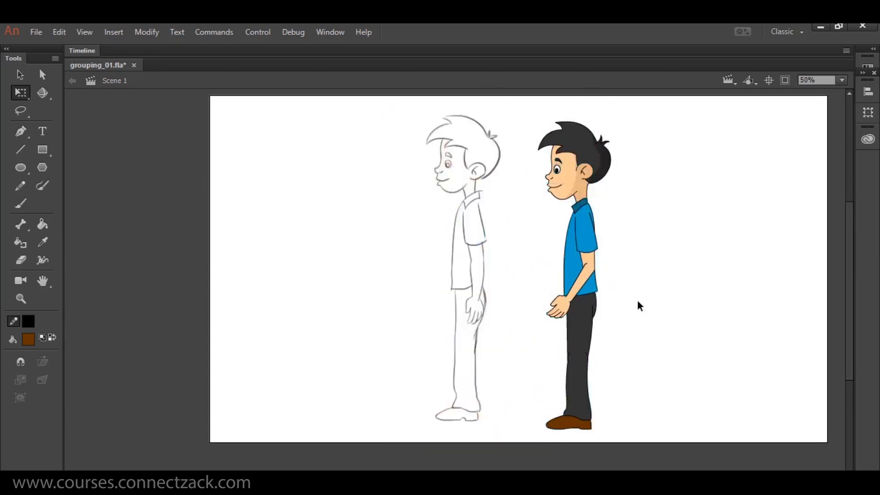